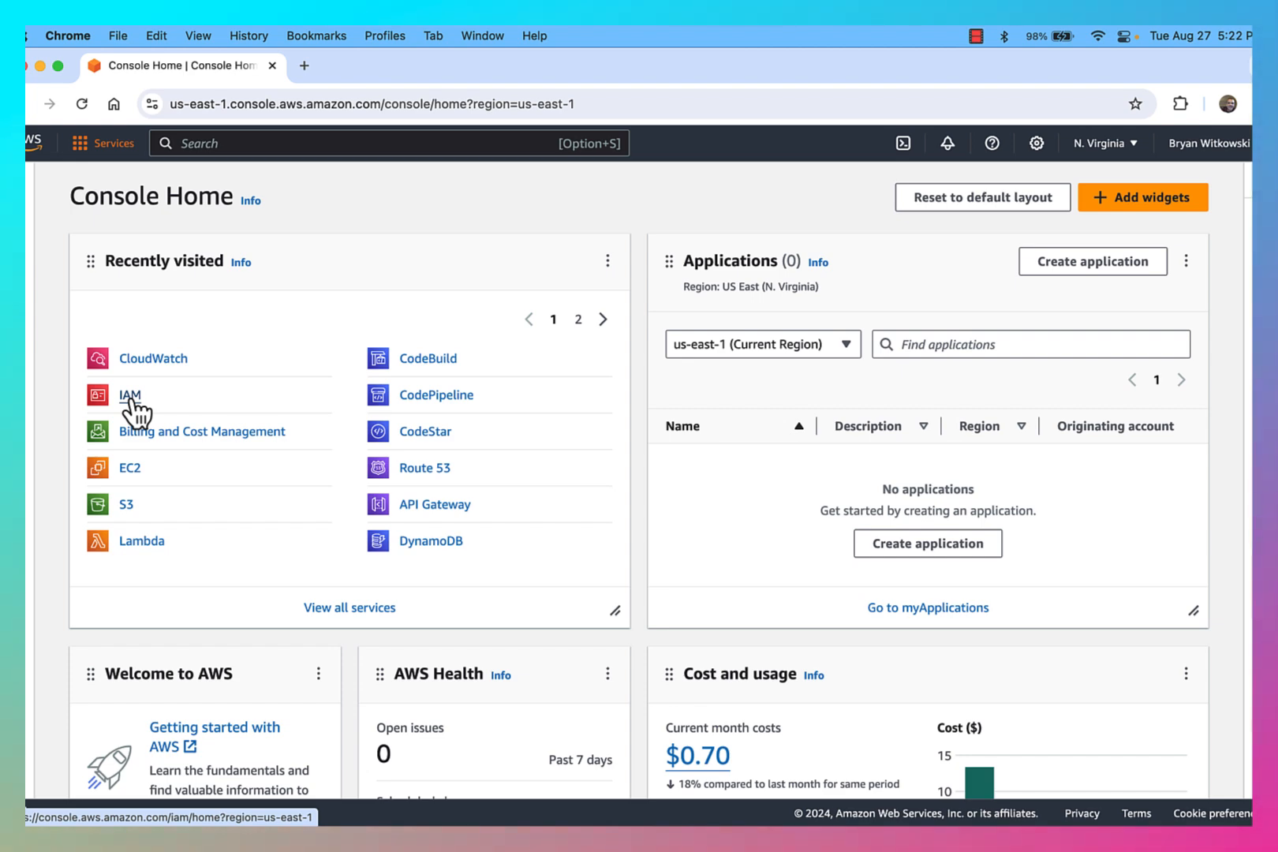
Step: Open the IAM service from the console home
left_click(109, 149)
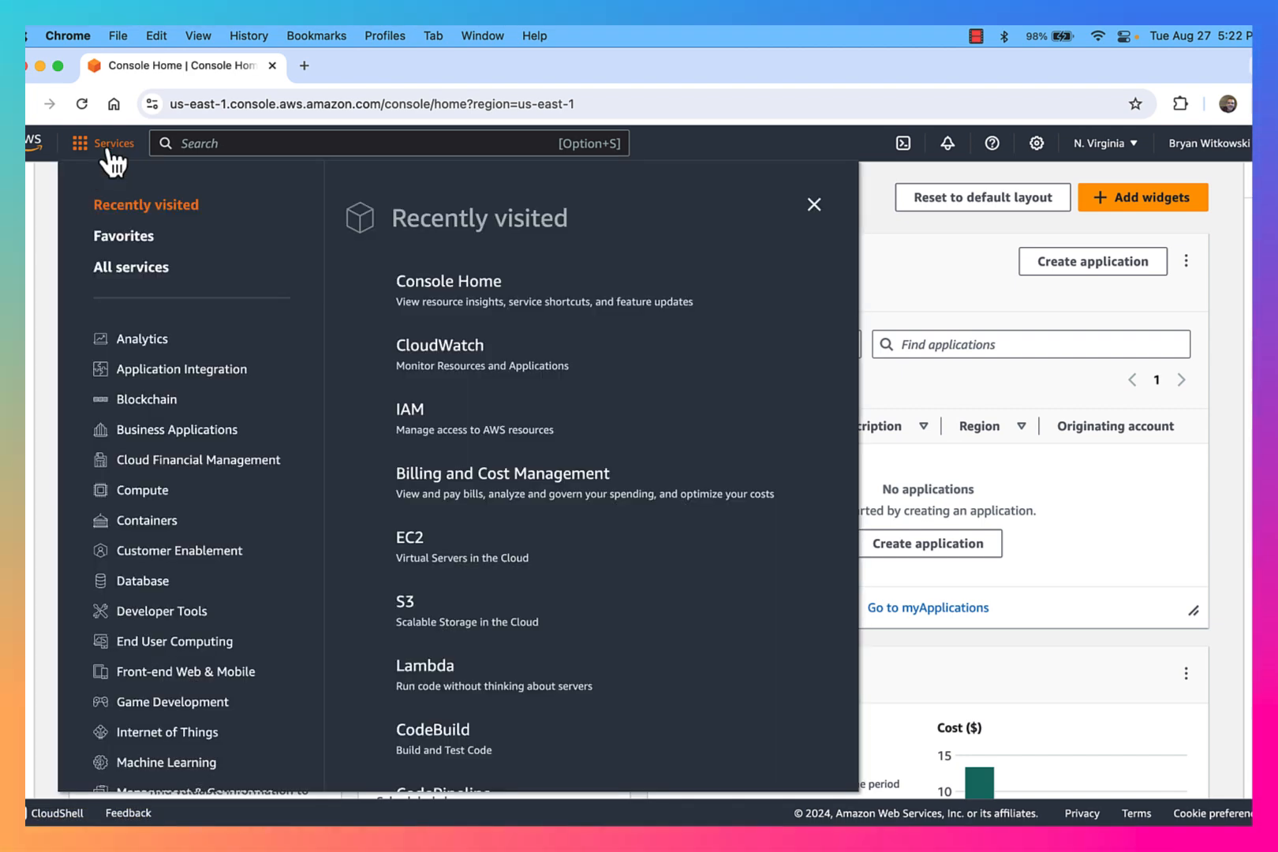
left_click(222, 145)
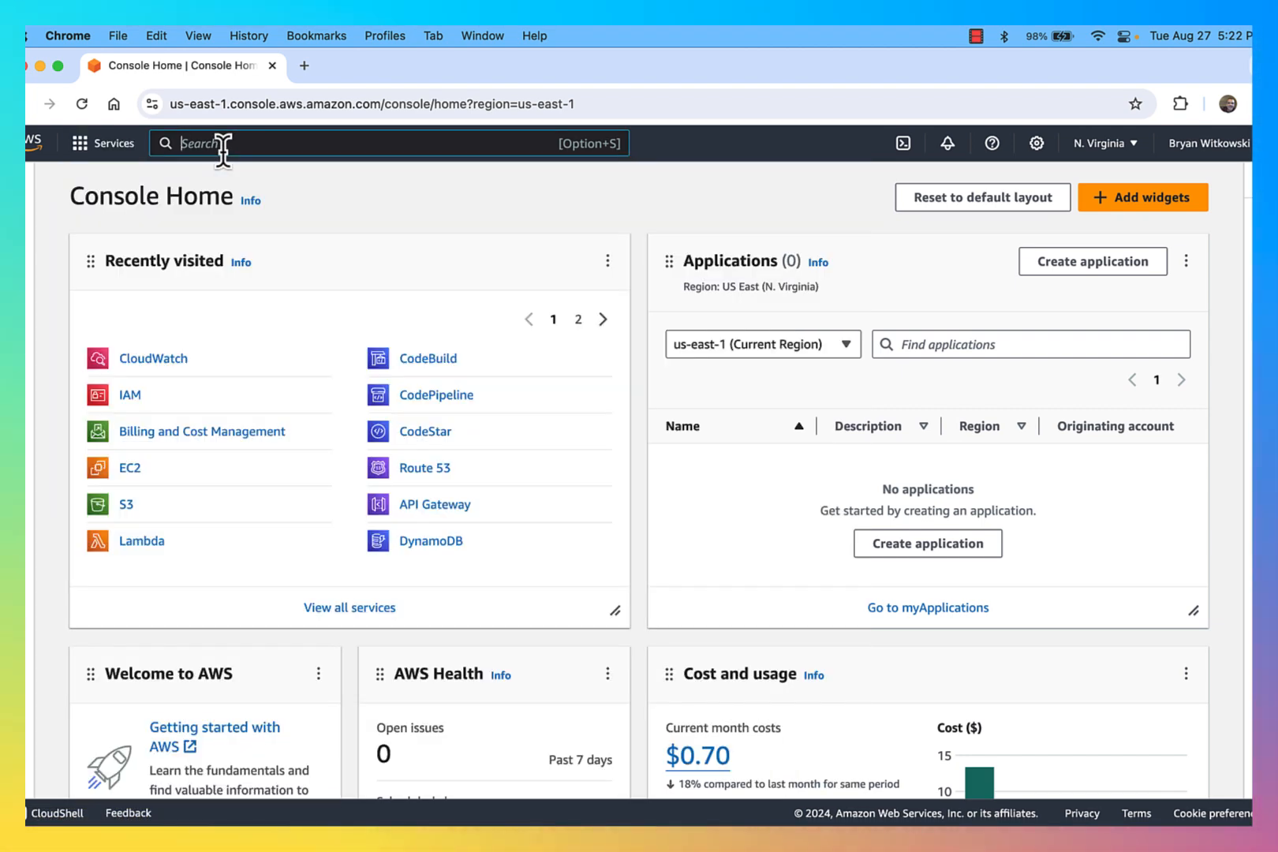
left_click(129, 396)
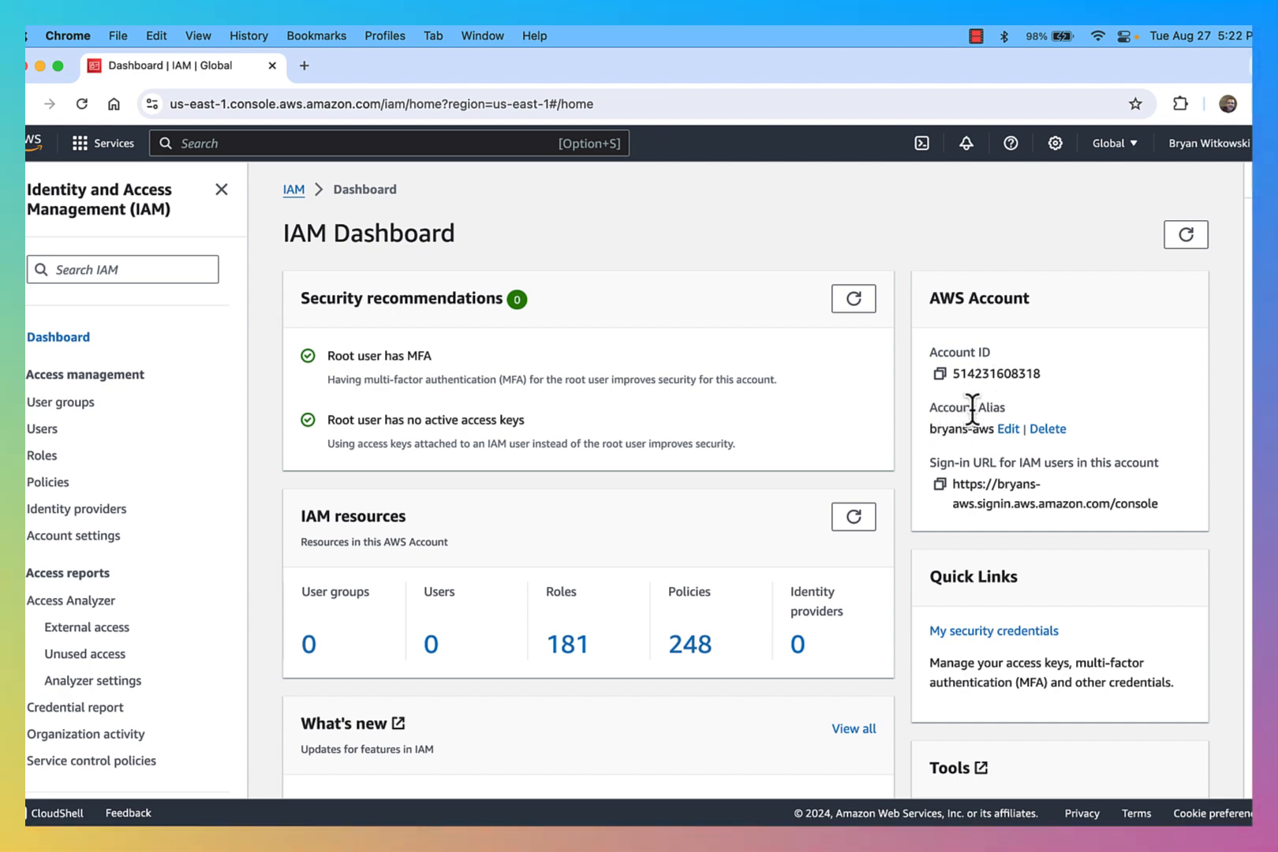
Step: Open the account alias editor and cancel it without changes
left_click(1010, 431)
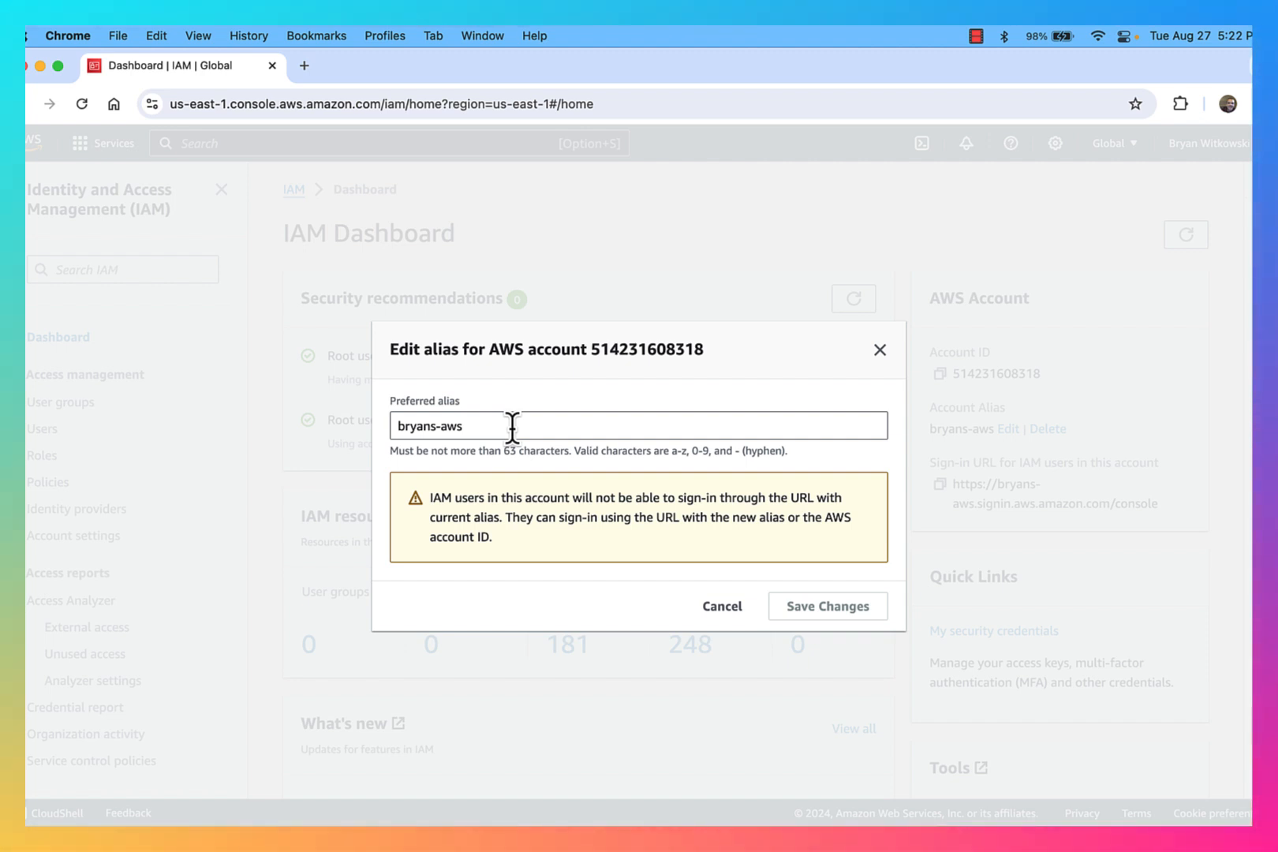
left_click(724, 605)
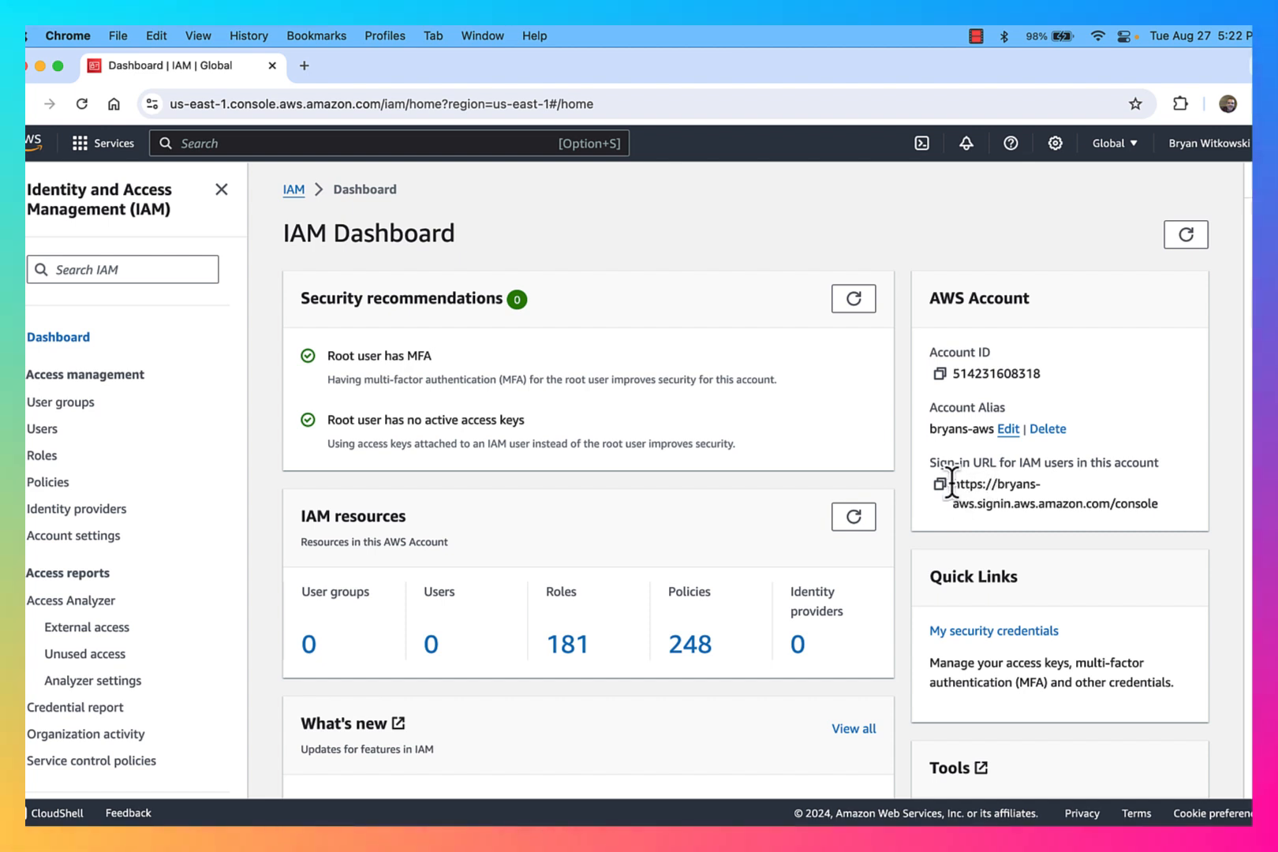
Step: Highlight the IAM users sign-in URL and open a new incognito browser window
left_click_drag(943, 485, 1164, 505)
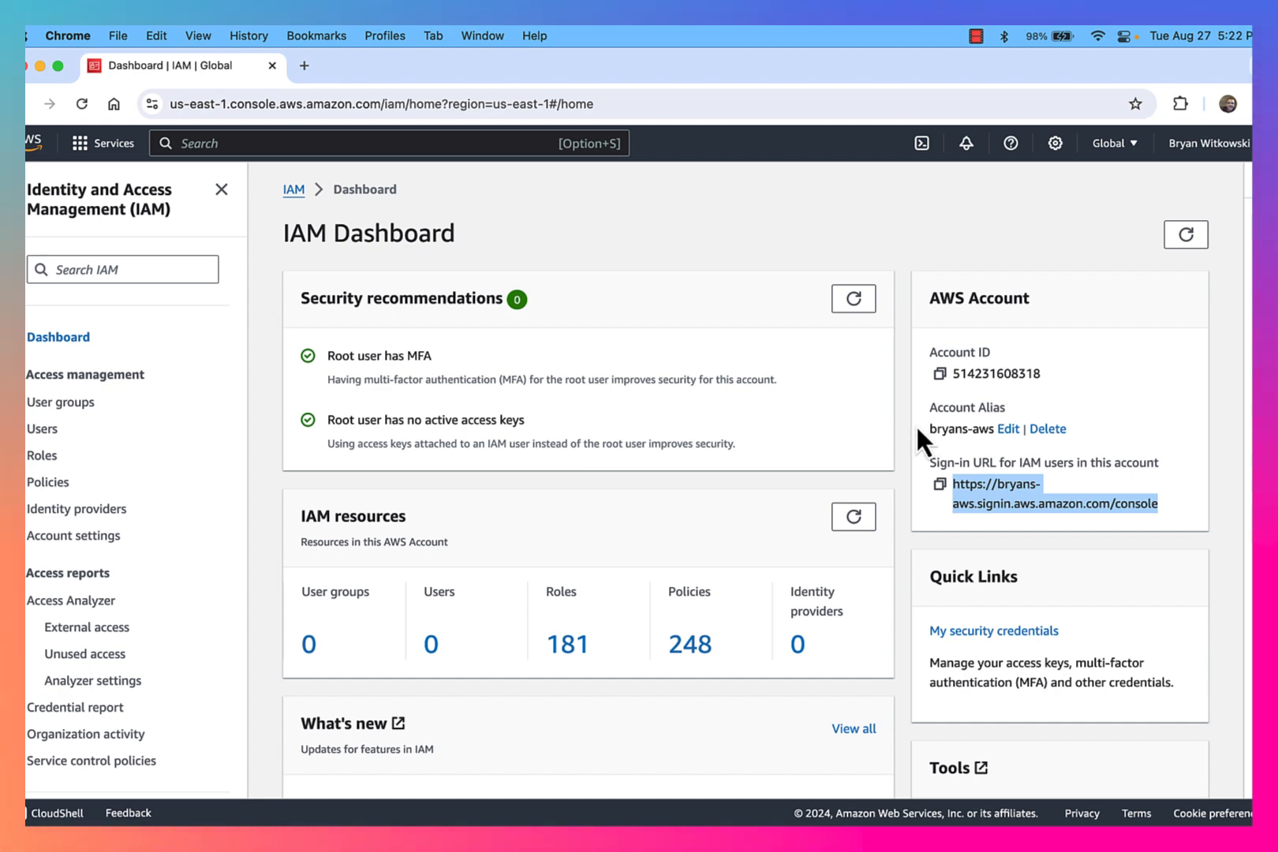
left_click(119, 31)
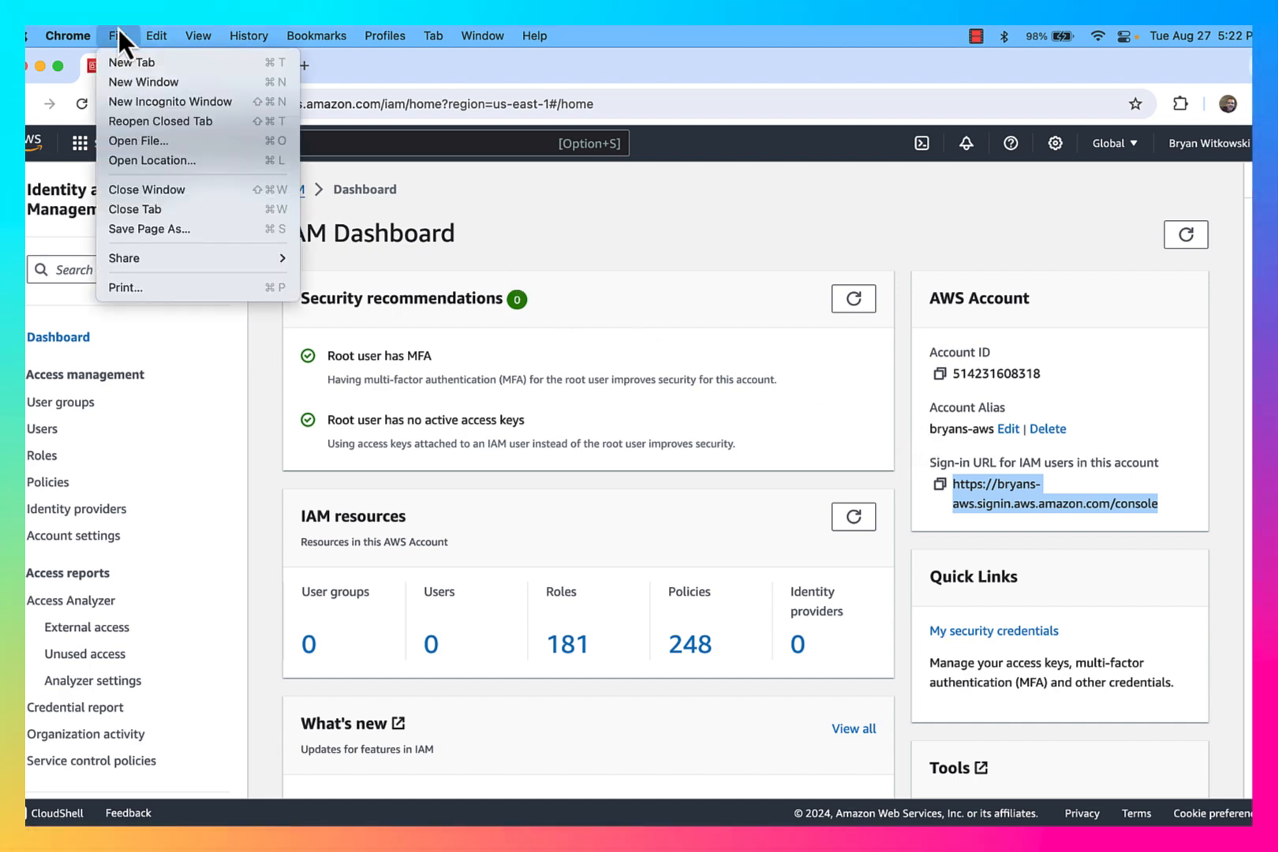
left_click(132, 107)
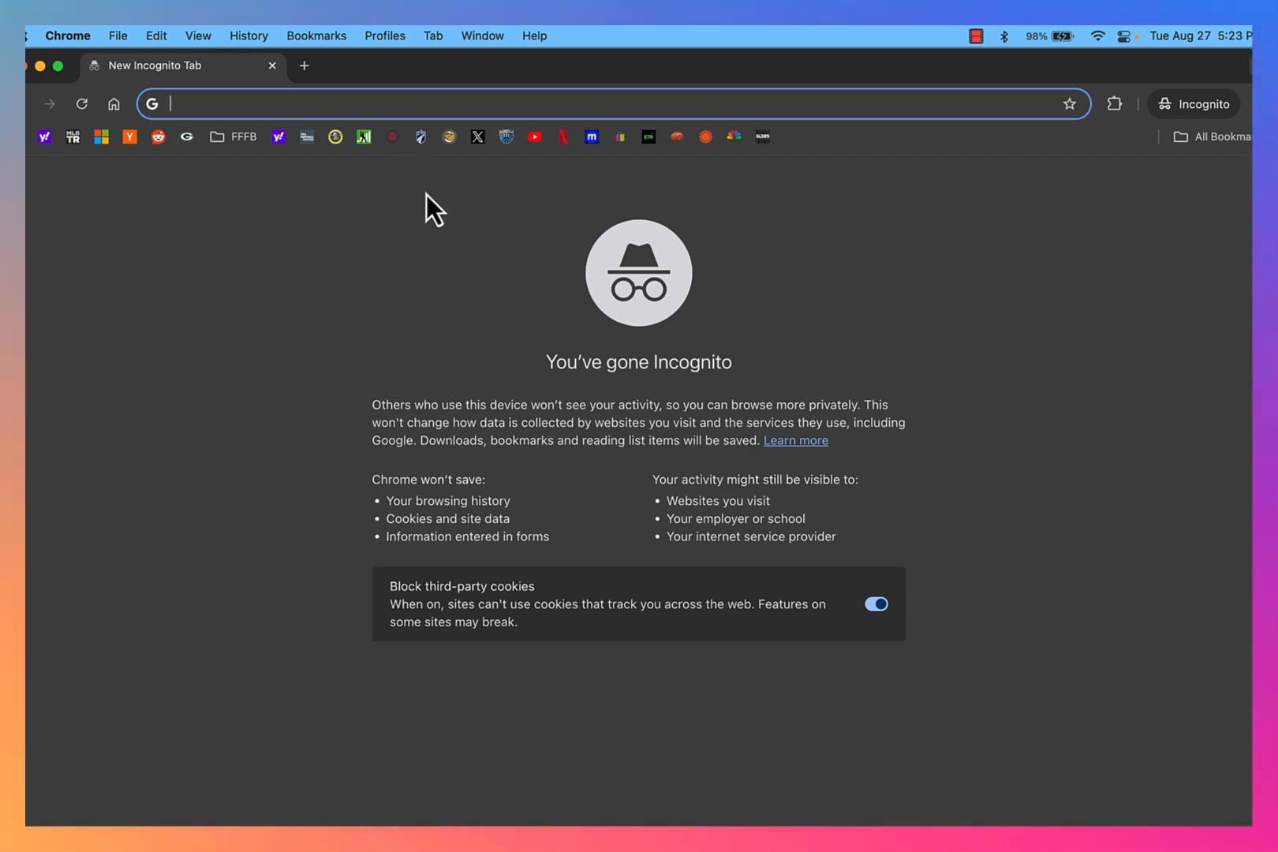
Step: Switch back to the IAM dashboard window and copy the sign-in URL for IAM users
key("super+Tab")
key("super+Tab")
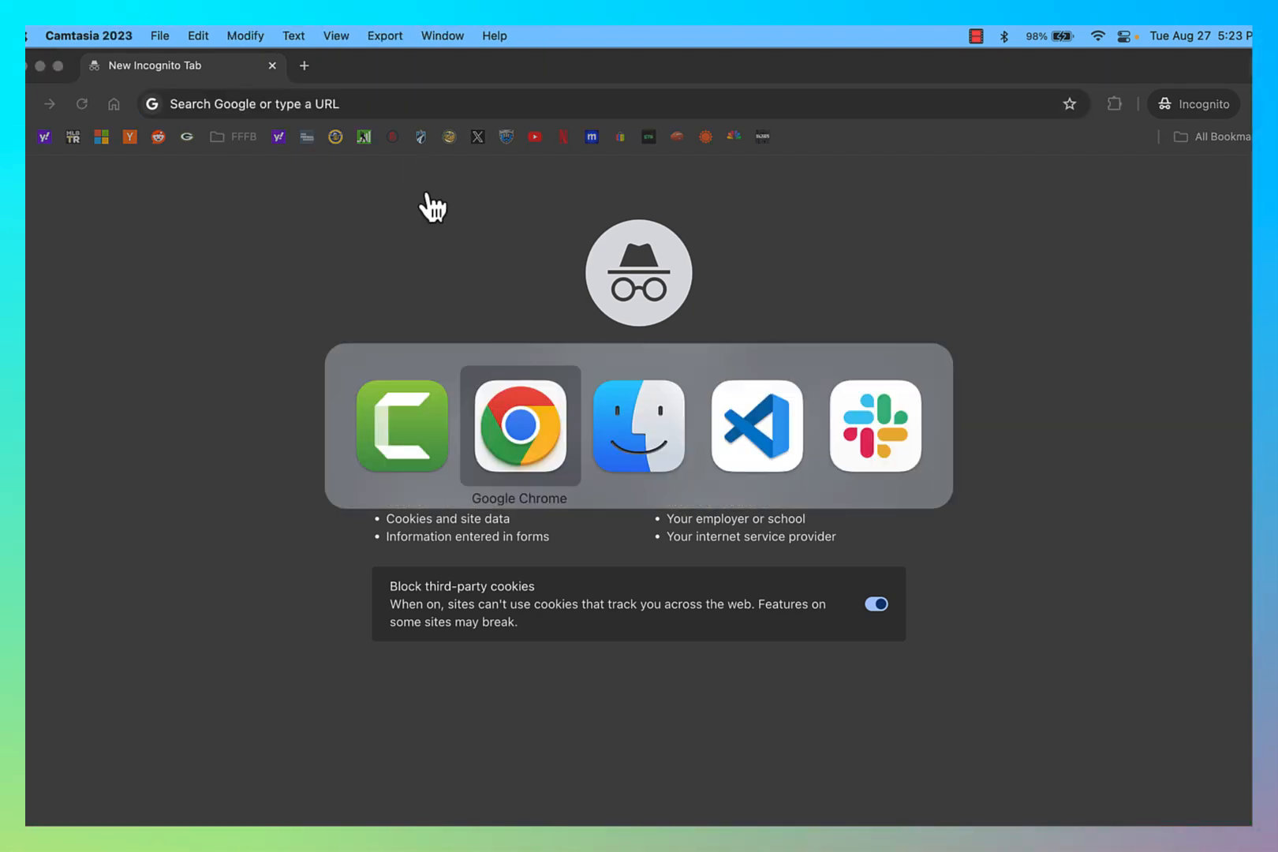
key("ctrl+Up")
left_click(553, 384)
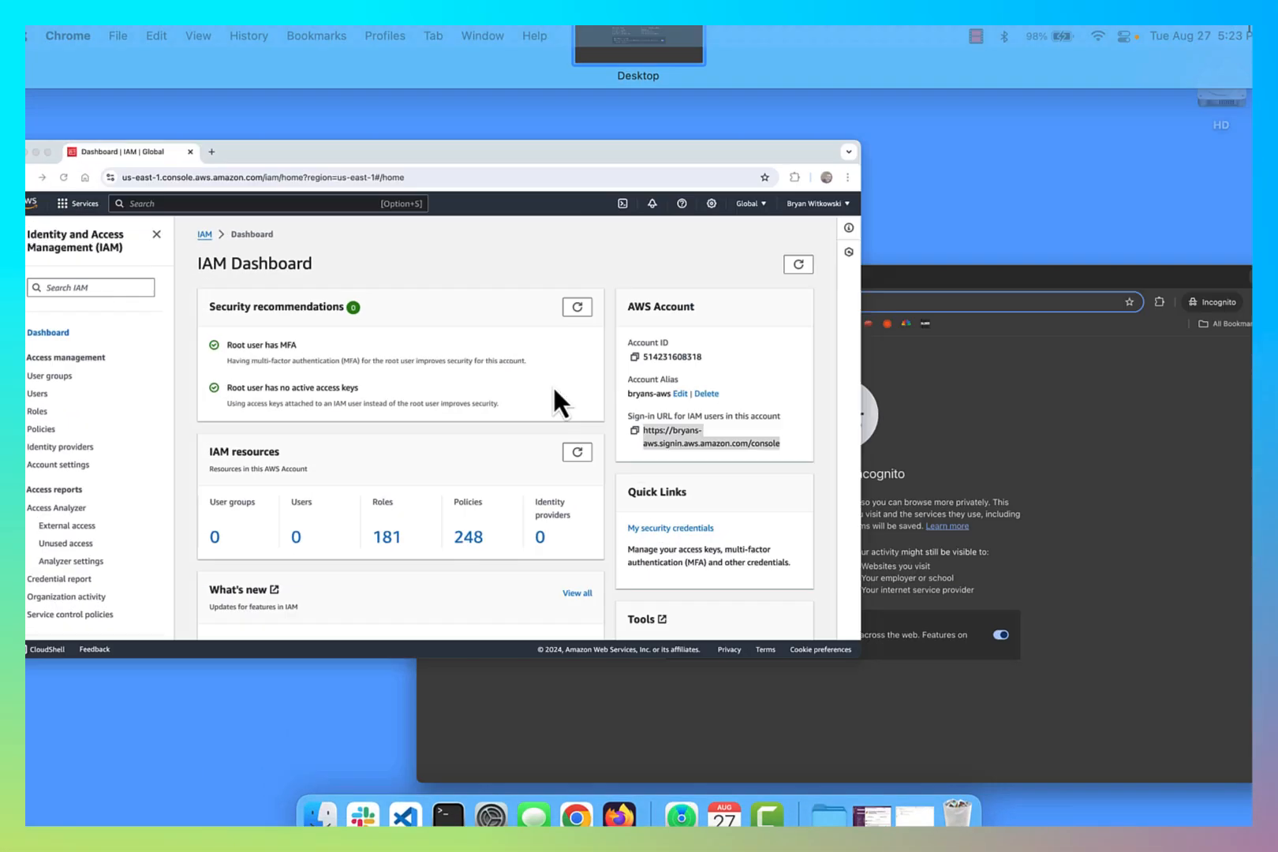
left_click(939, 485)
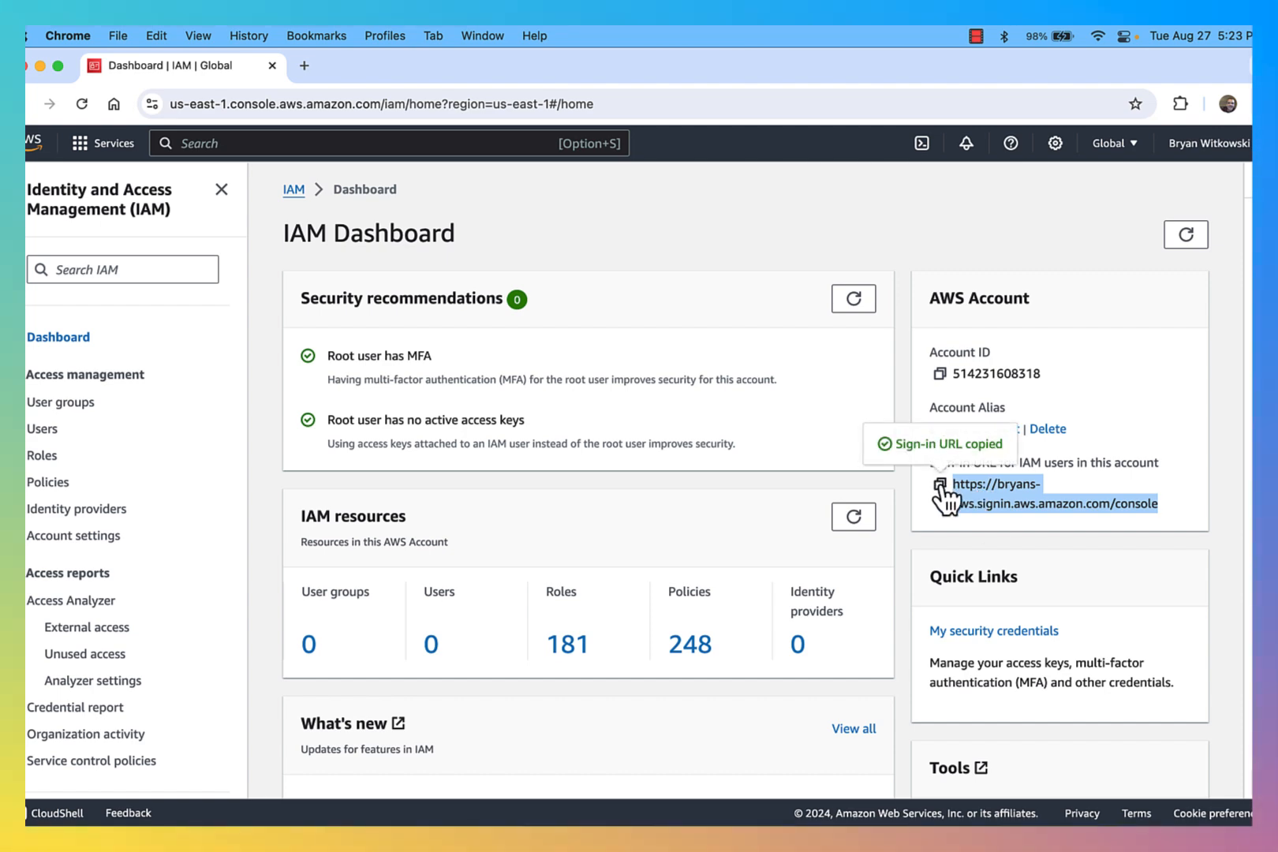
Step: Switch to the incognito window and open the copied IAM sign-in URL
key("super+Tab")
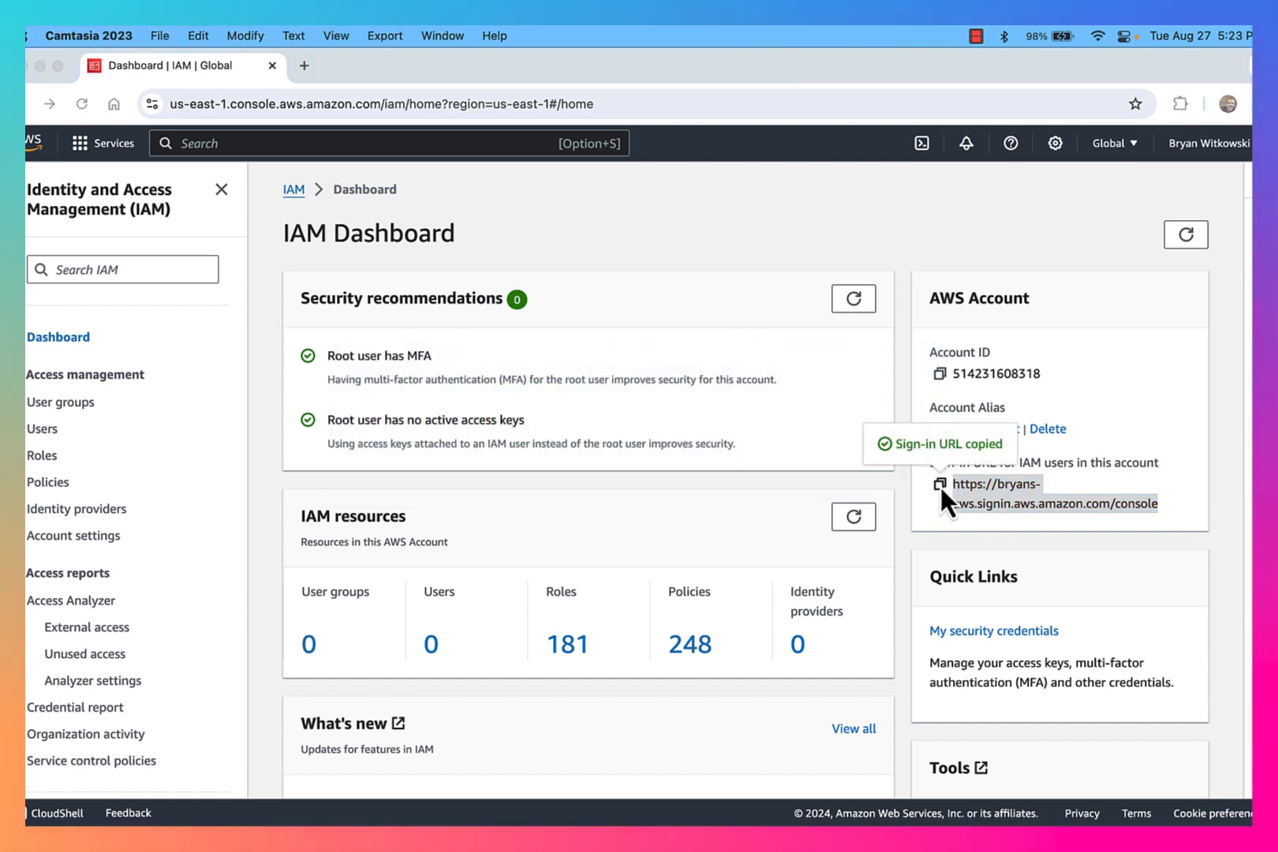
key("super+Tab")
key("ctrl+Up")
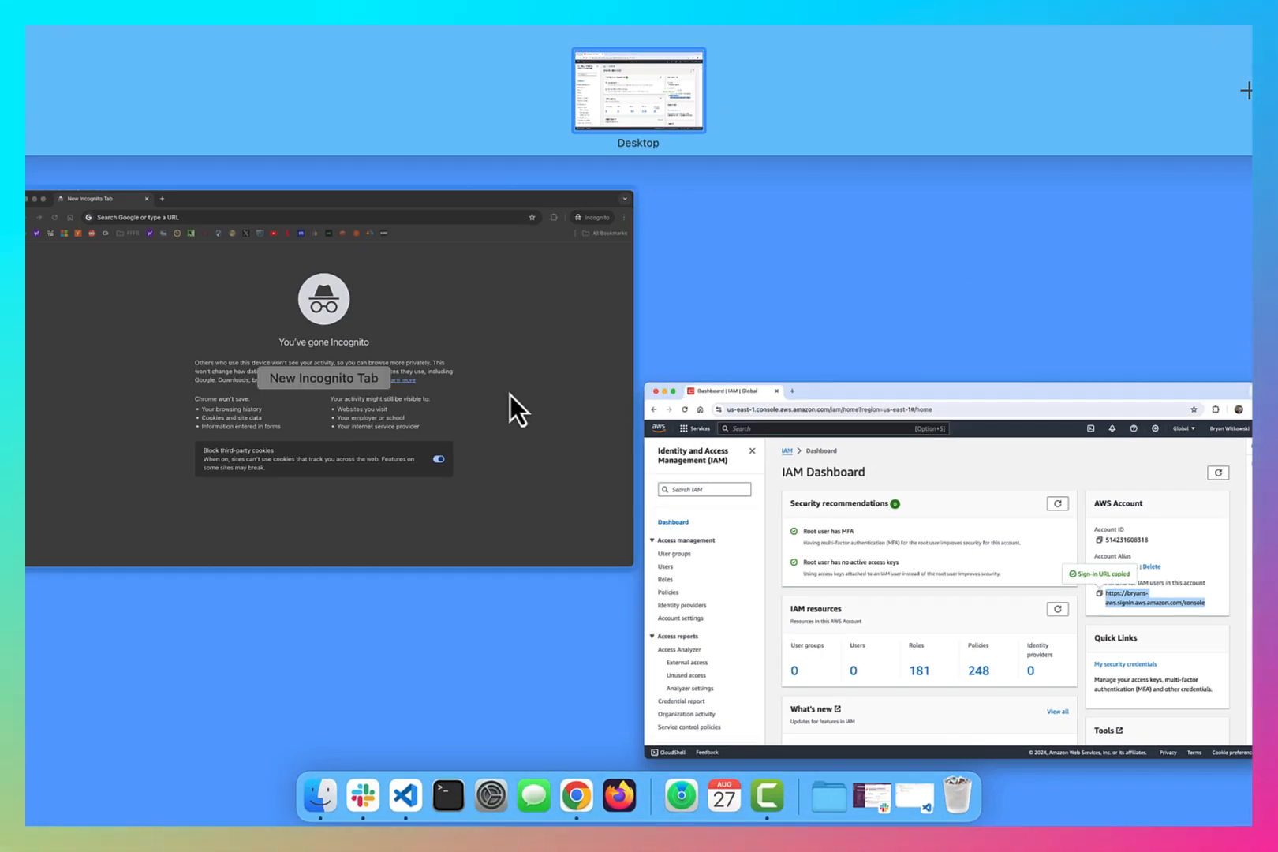
left_click(514, 408)
key("super+v")
key("Return")
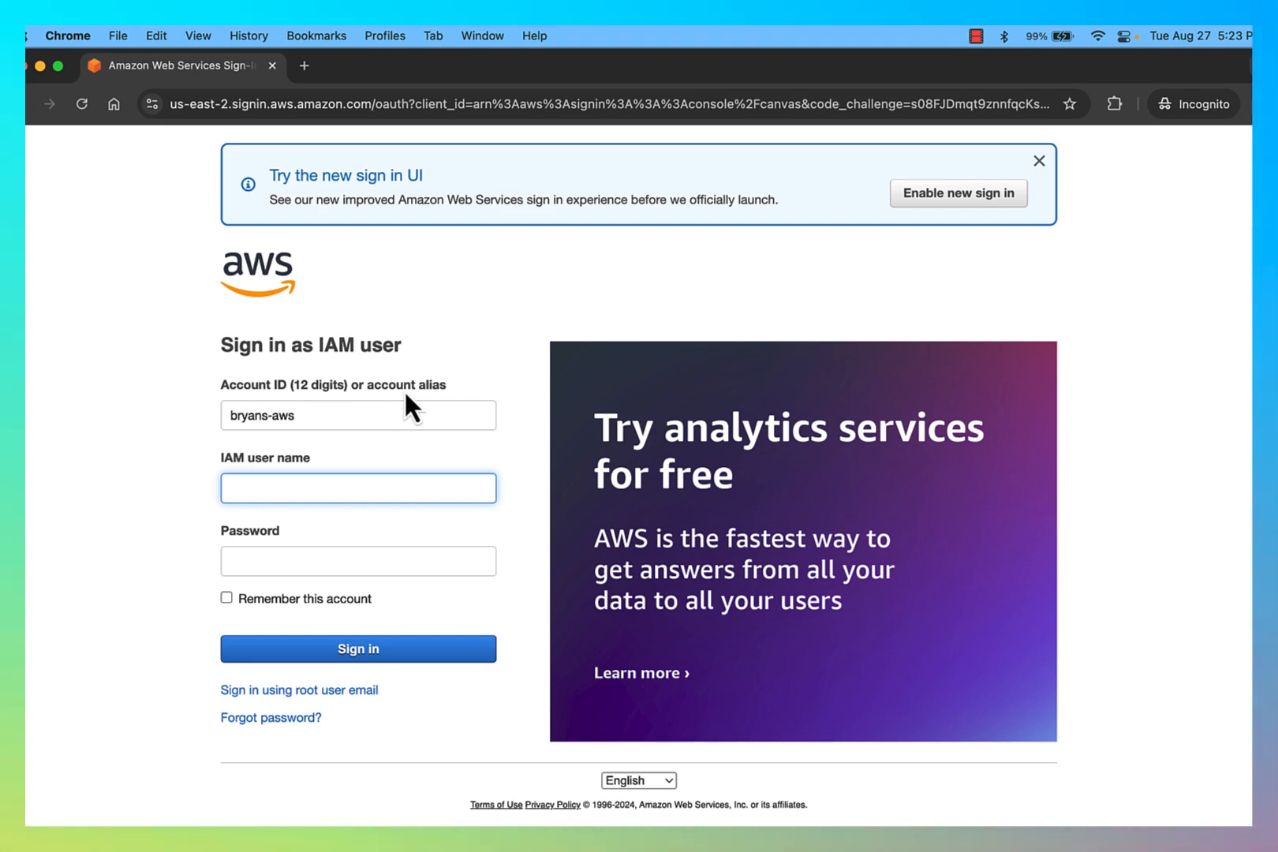
key("ctrl+Up")
left_click(504, 321)
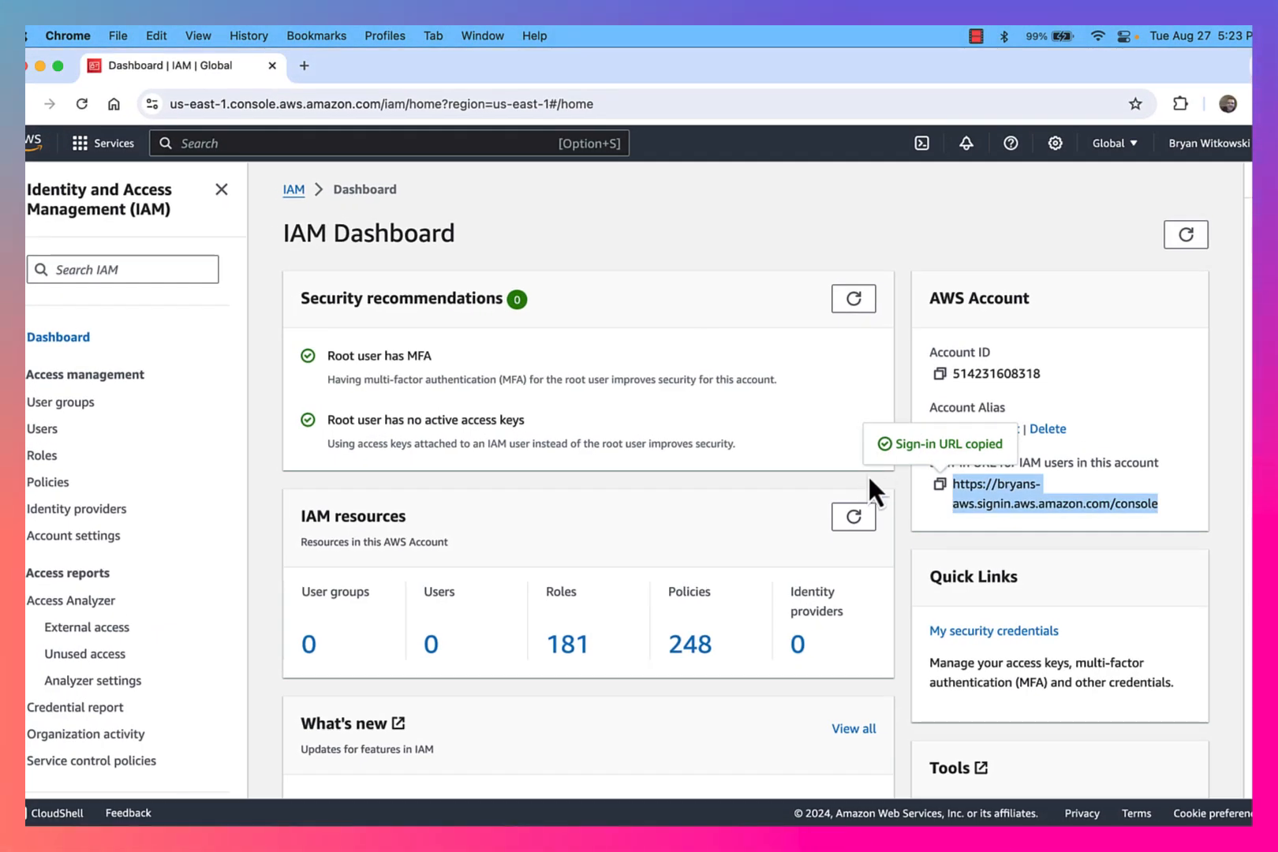
left_click(813, 363)
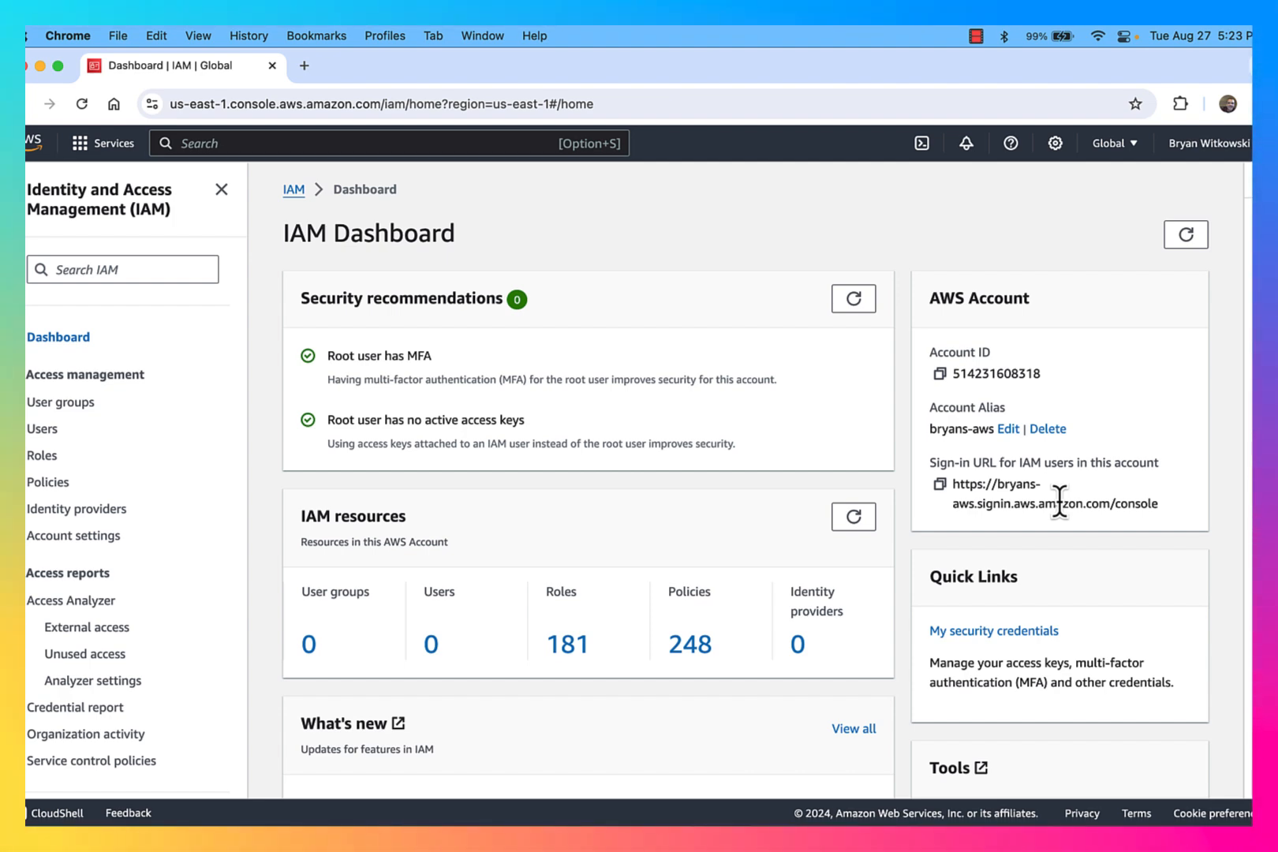
key("ctrl+Up")
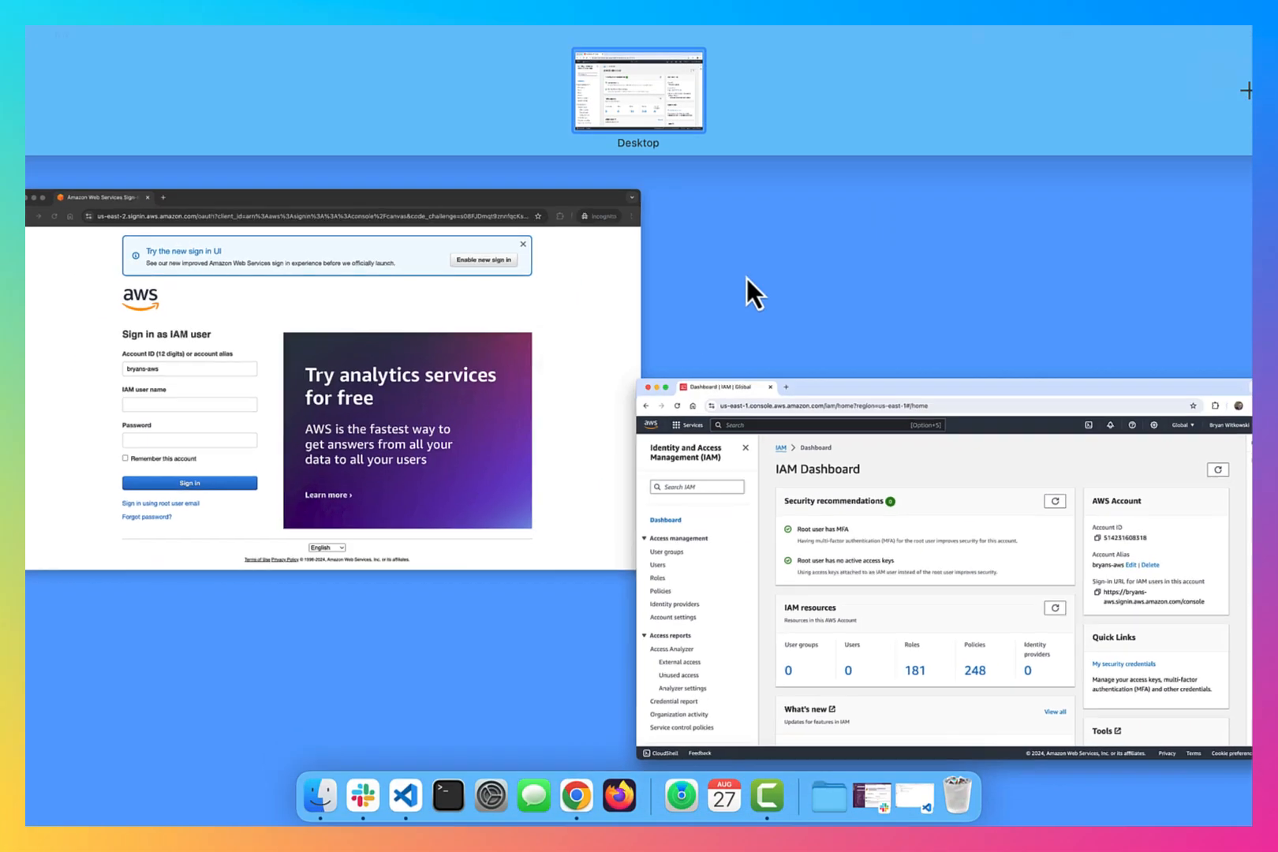
left_click(422, 370)
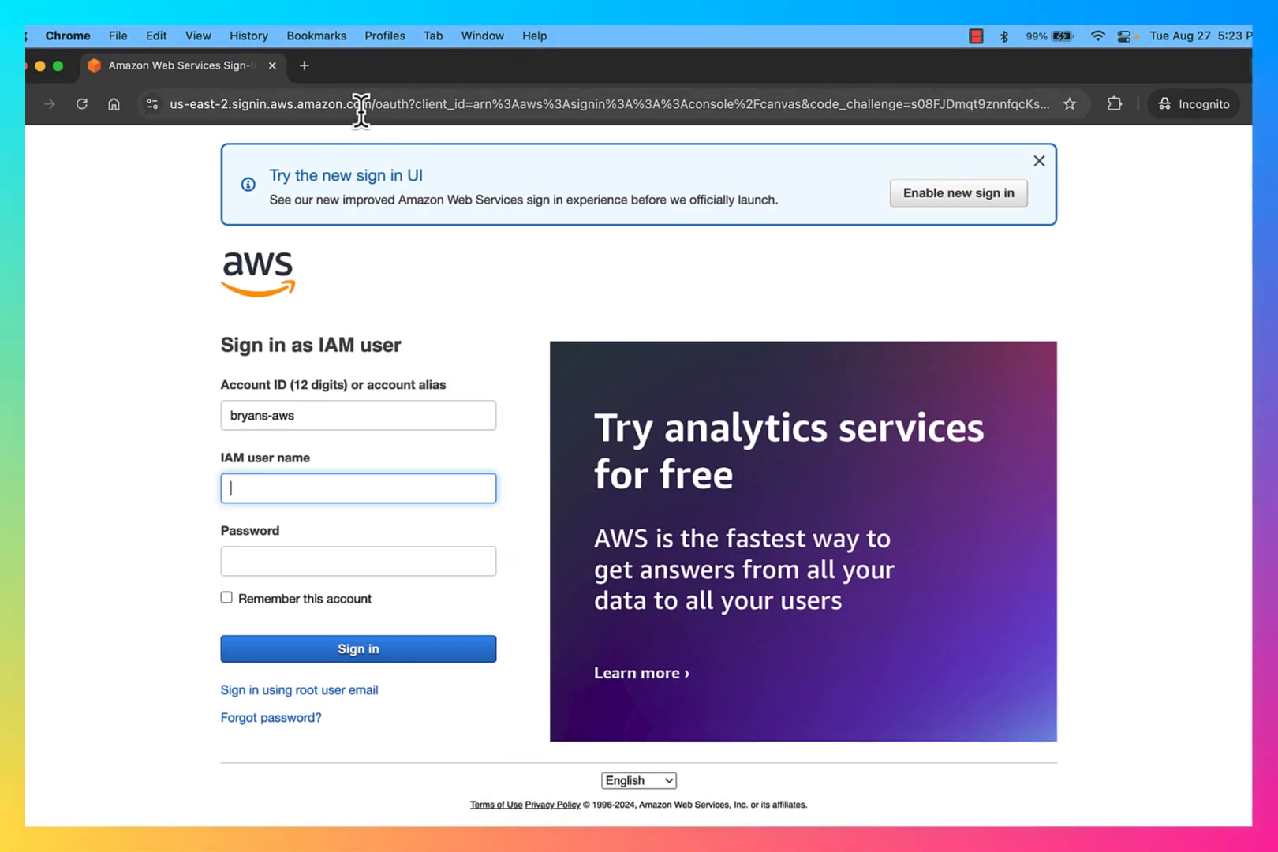
Step: Search the web for aws console from the incognito address bar
left_click(304, 92)
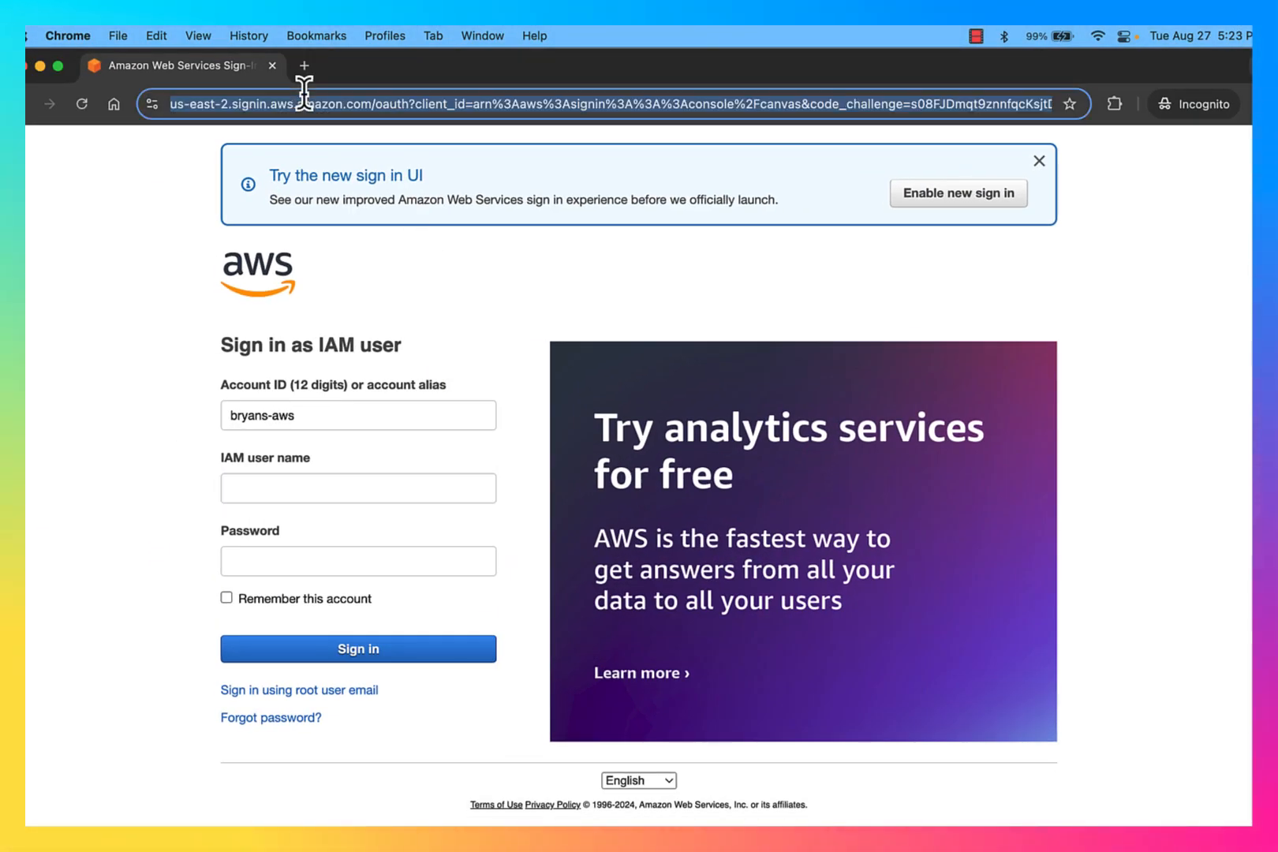
type("aws ")
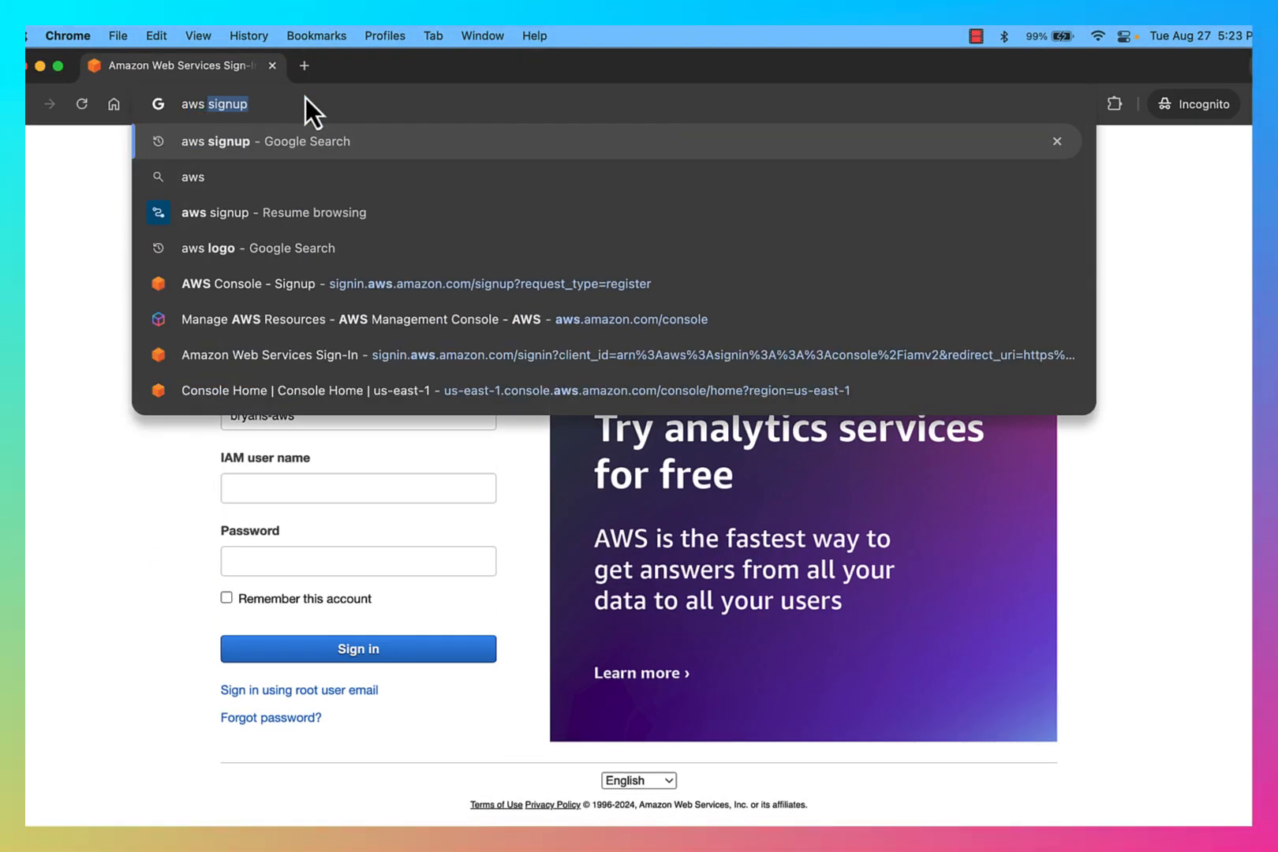
type("console")
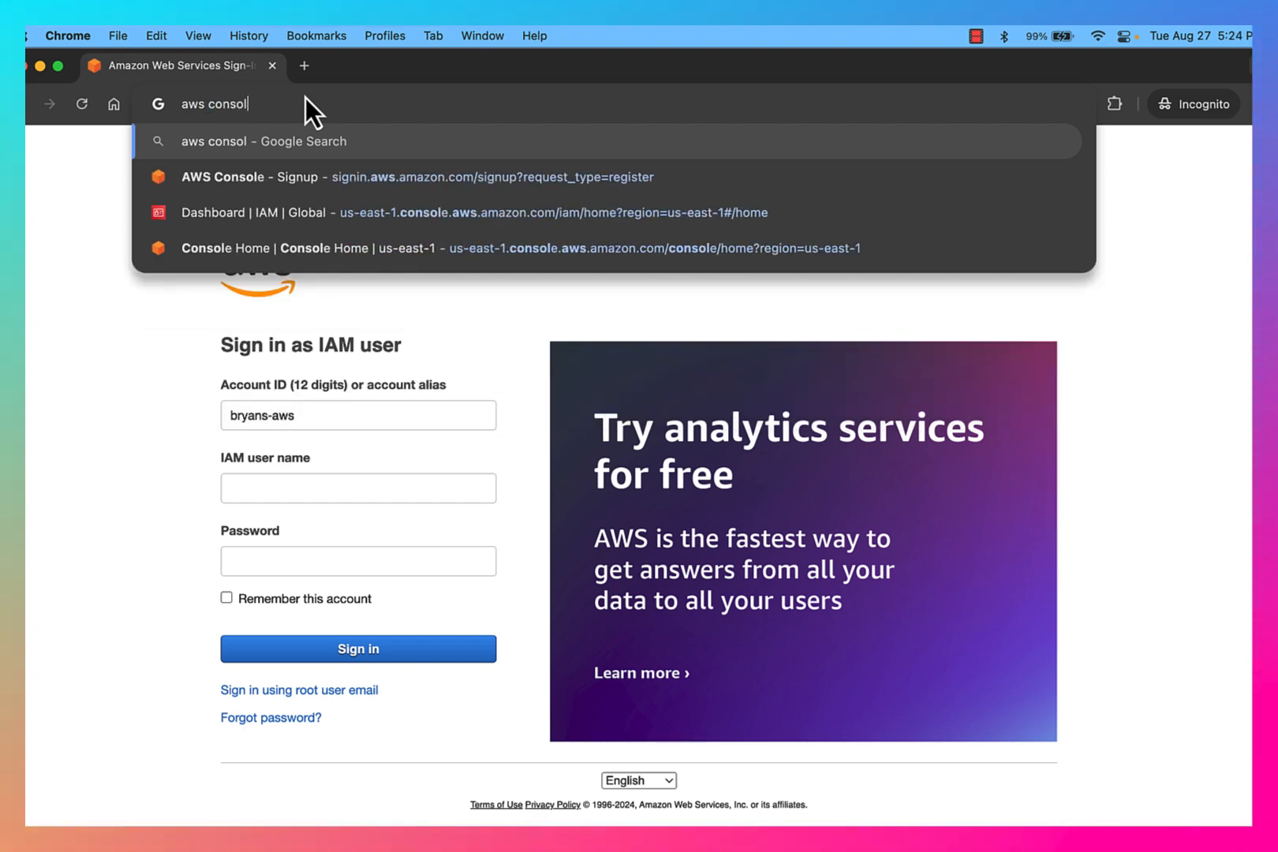
key("Return")
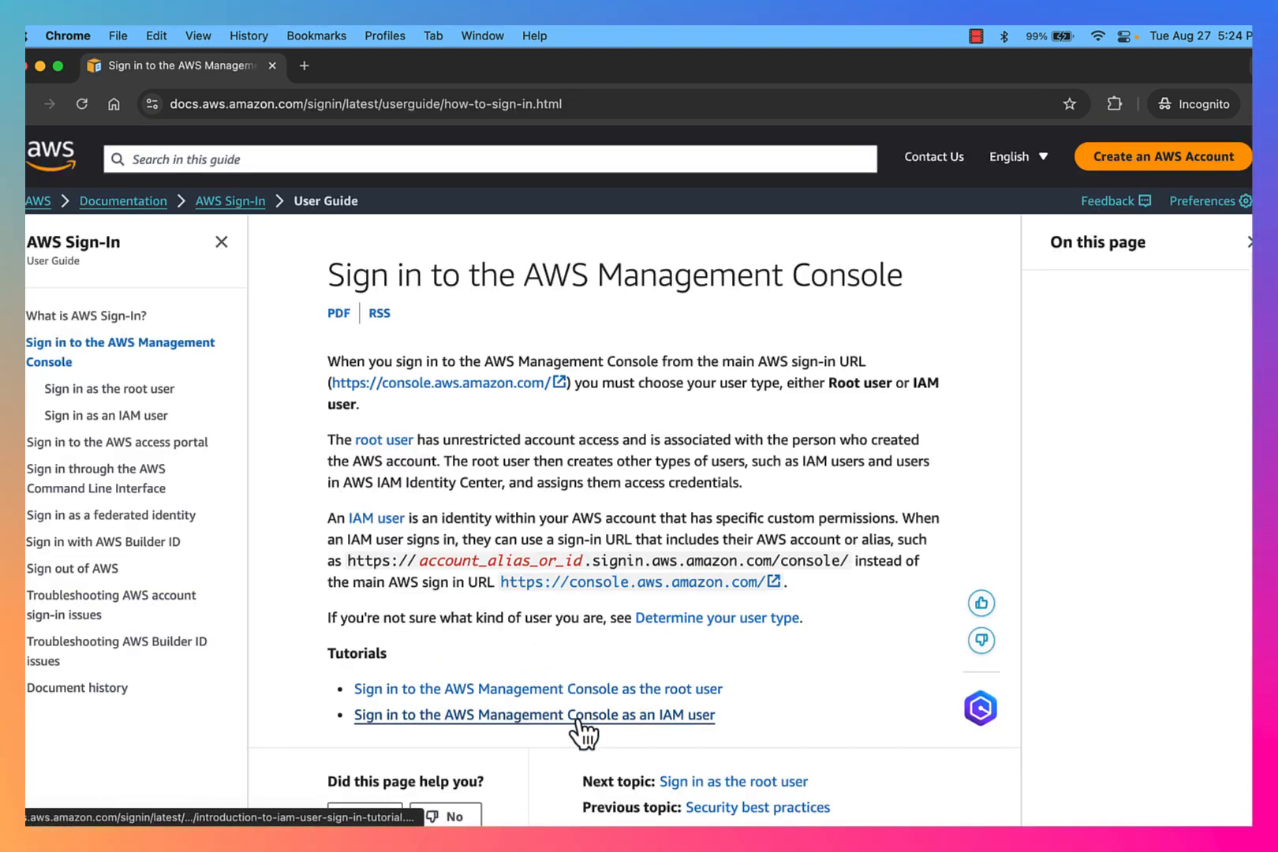
Step: Open the guide for signing in as an IAM user and follow its console link in a new tab
left_click(582, 716)
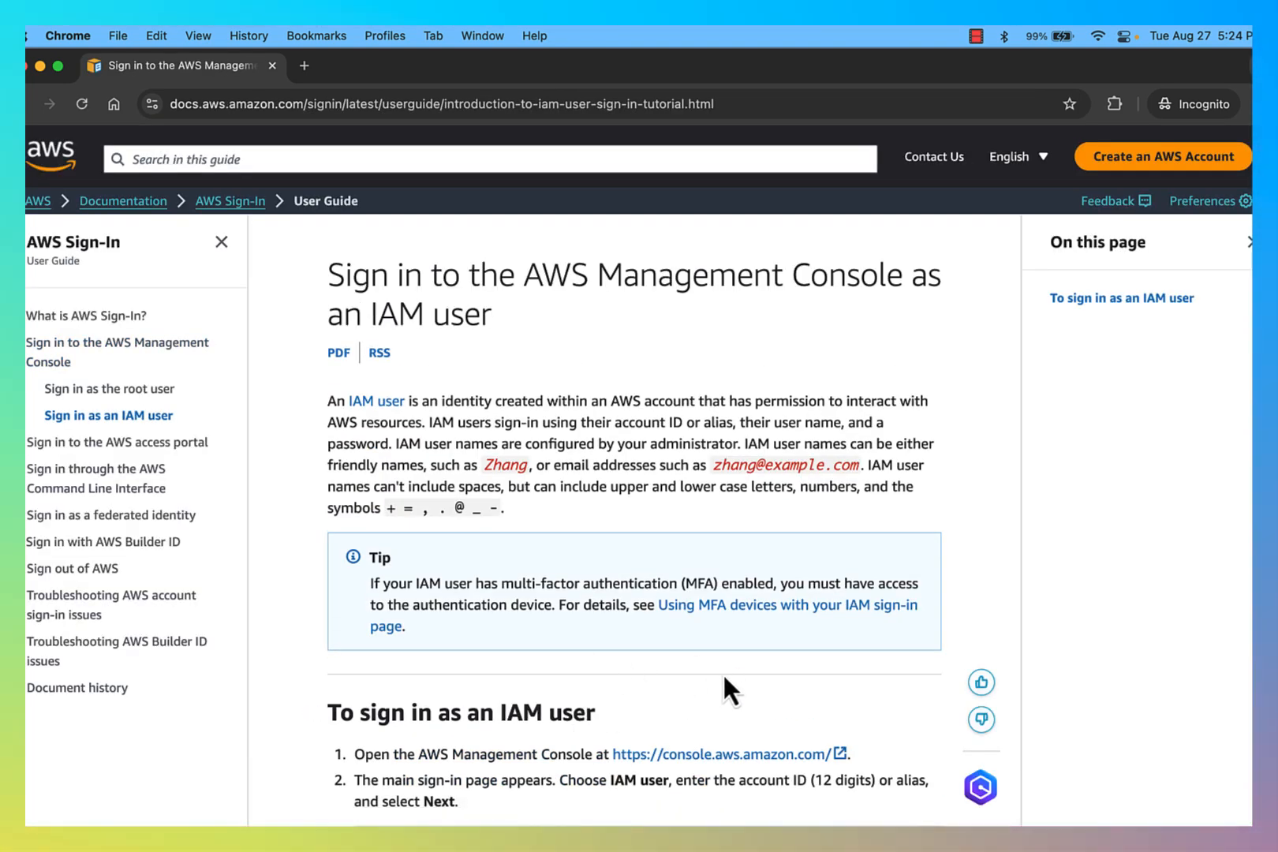
scroll(723, 679, "down", 2)
left_click(723, 687)
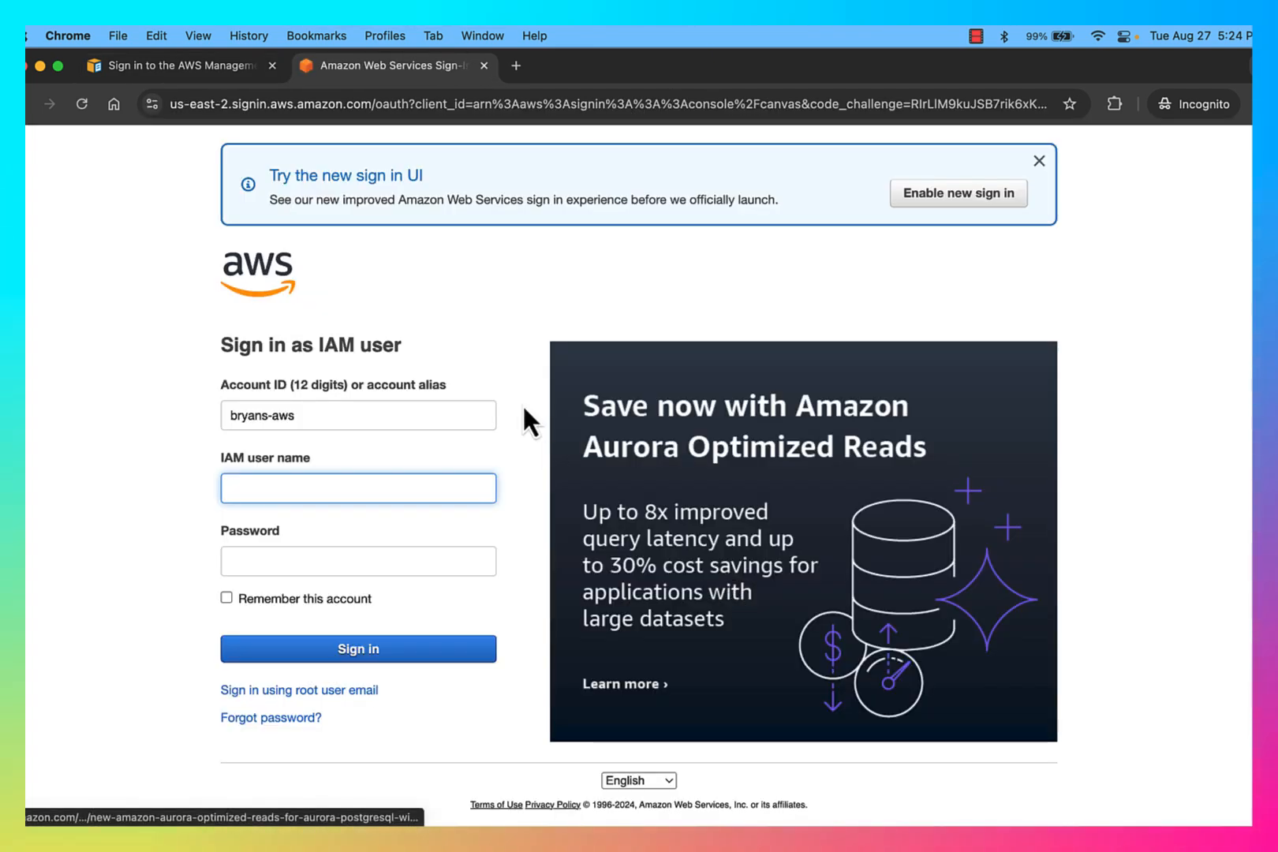
Step: Check the prefilled account alias and enable the new sign-in experience
left_click(307, 416)
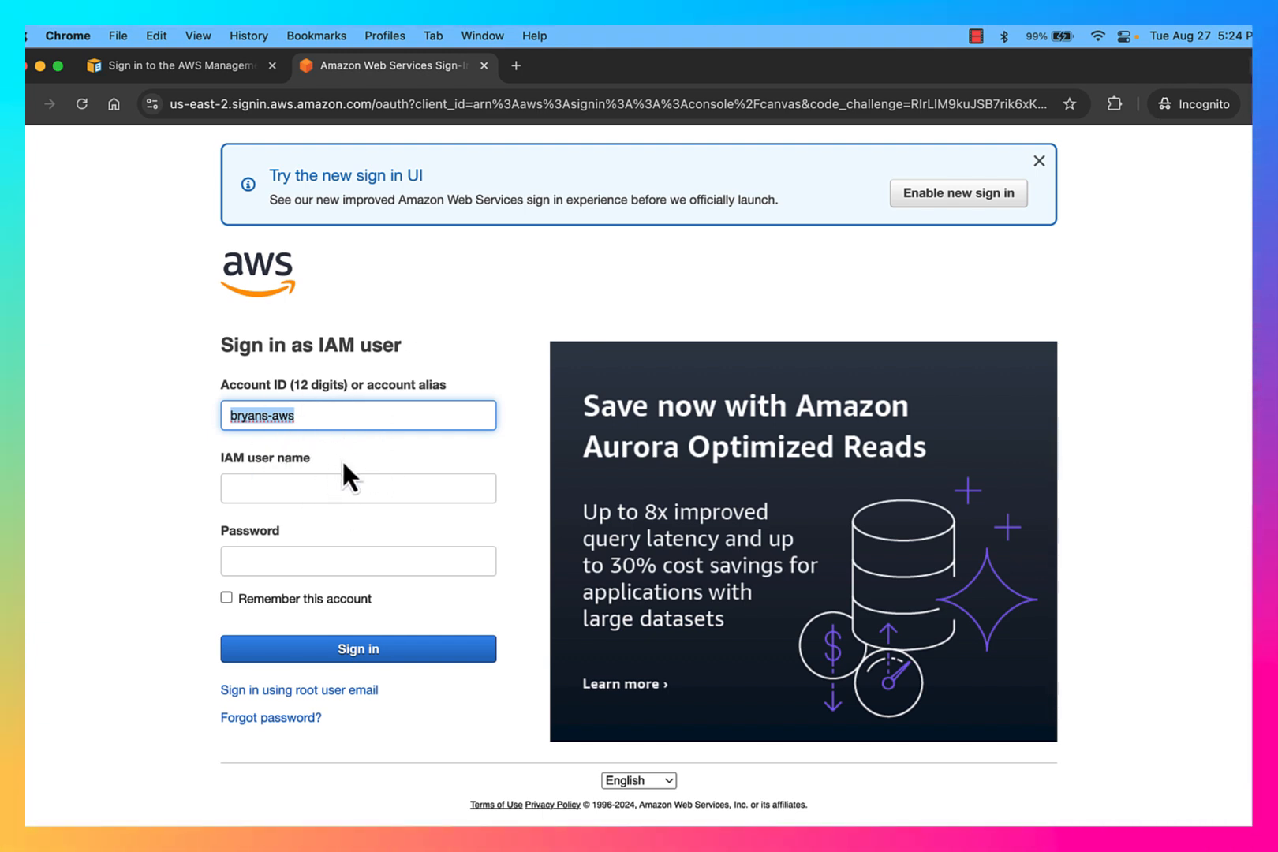
left_click(310, 441)
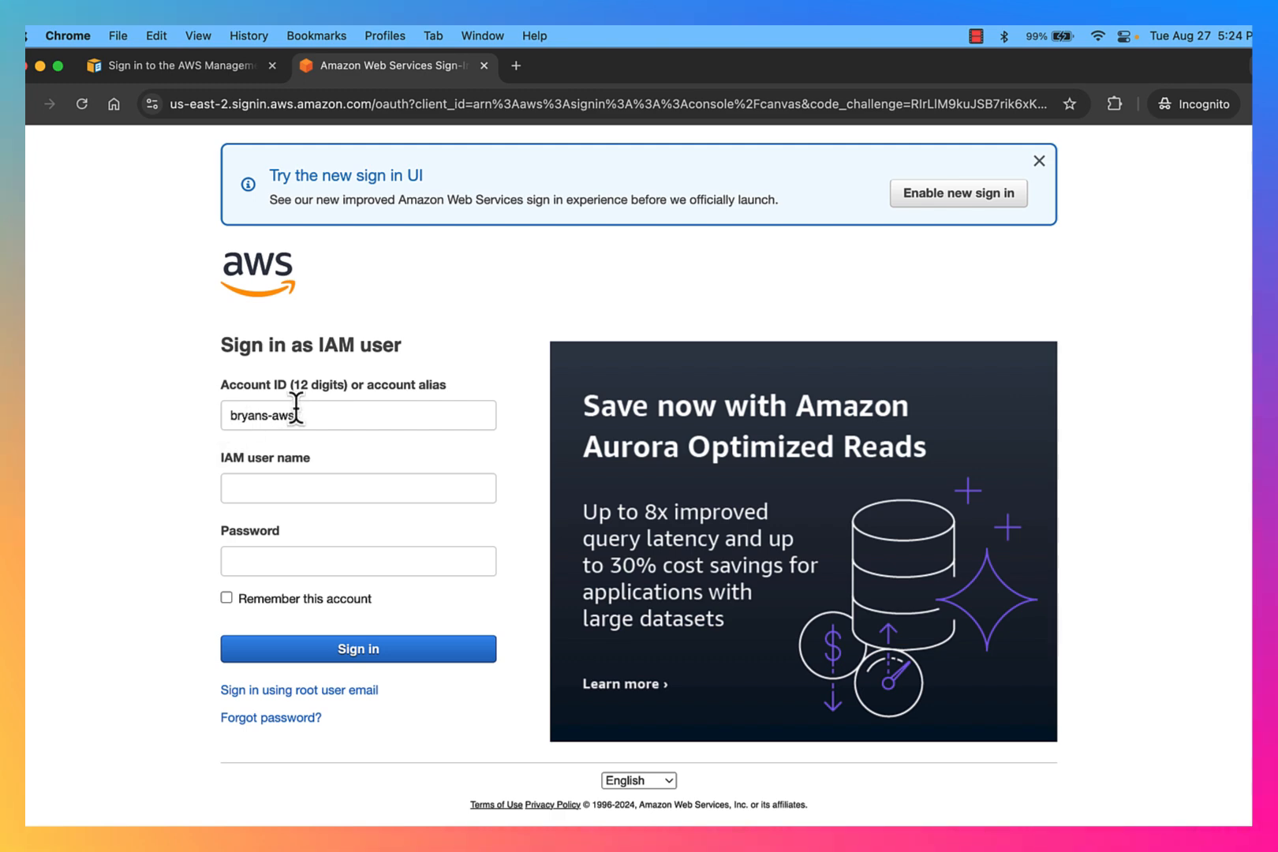
left_click(990, 201)
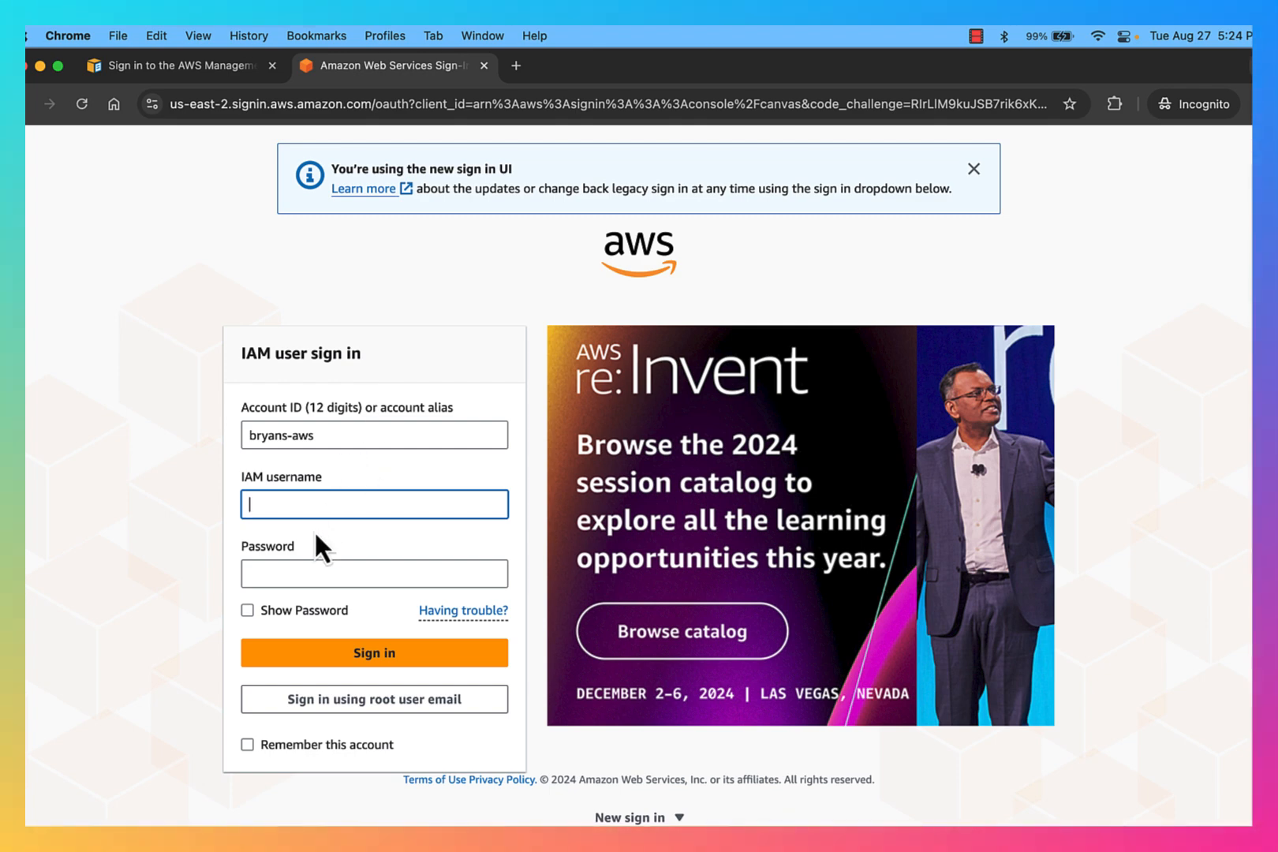
Step: Go to the sign-in page with user-type choices and select IAM user
left_click(332, 708)
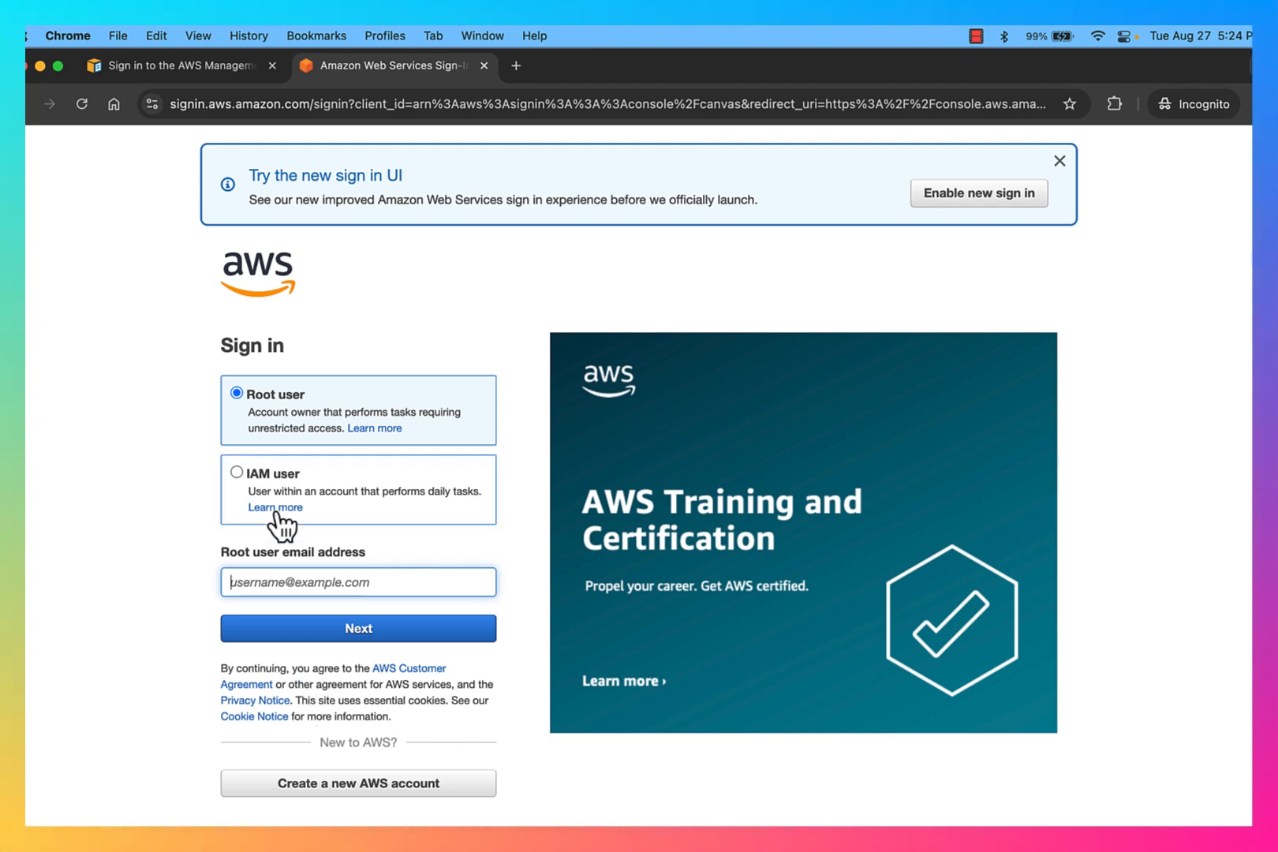
left_click(238, 473)
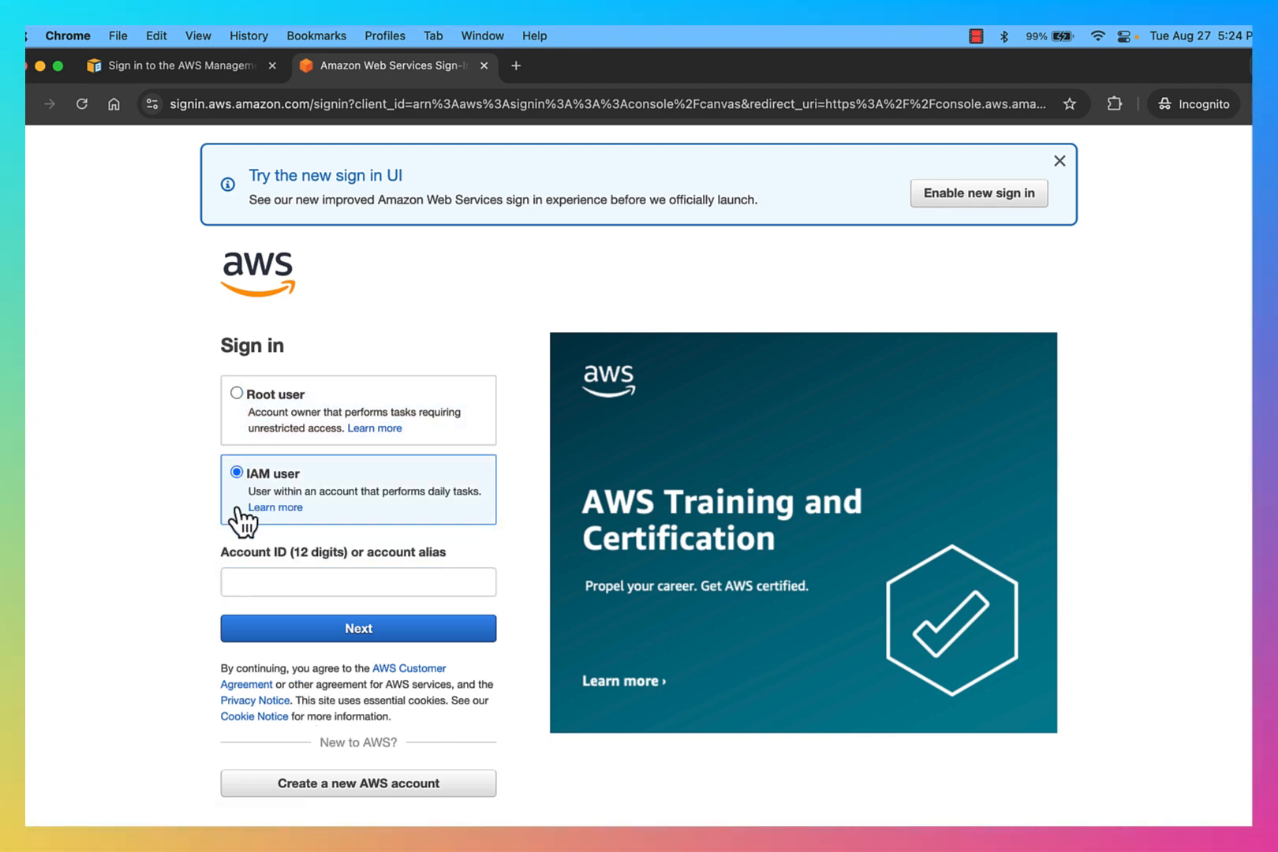
Step: Open the IAM user Learn more page and close that tab
left_click(260, 580)
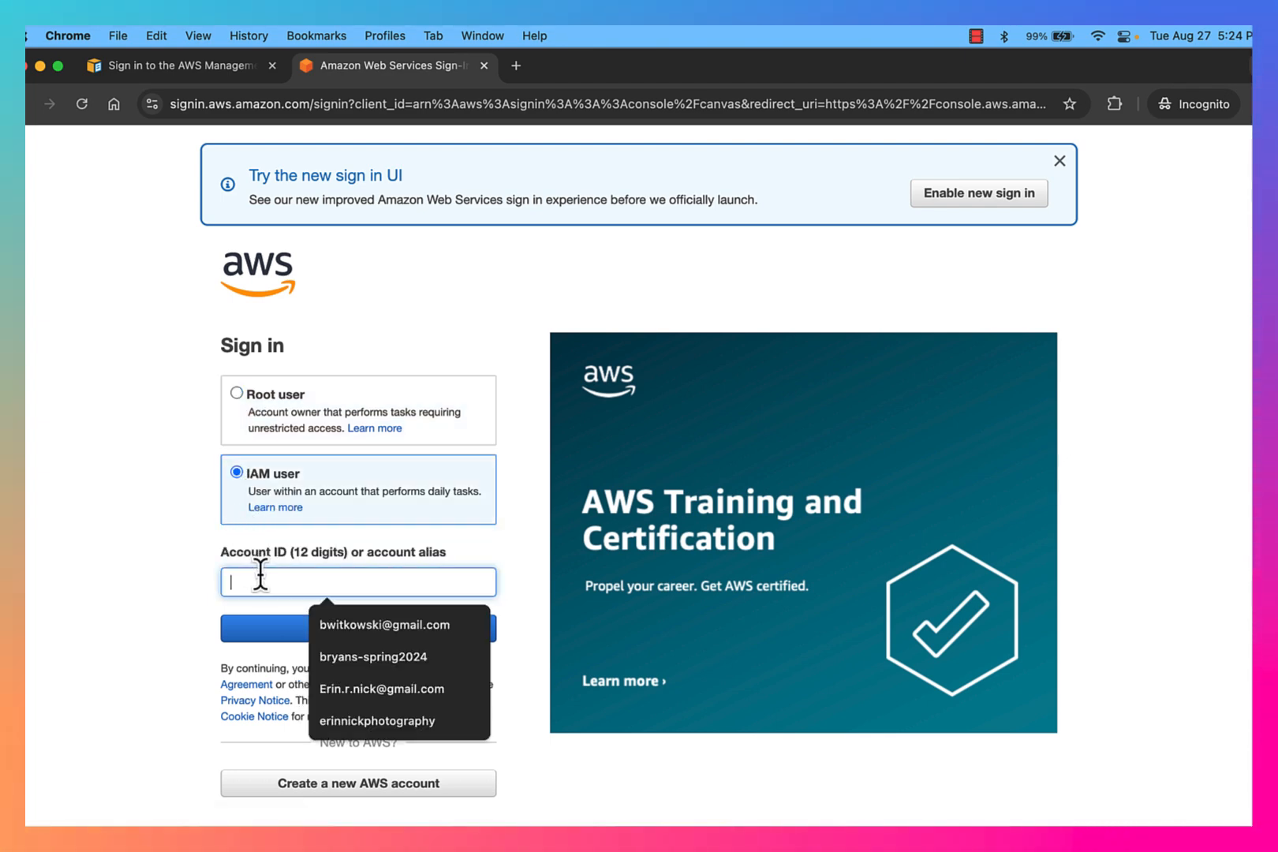
left_click(286, 509)
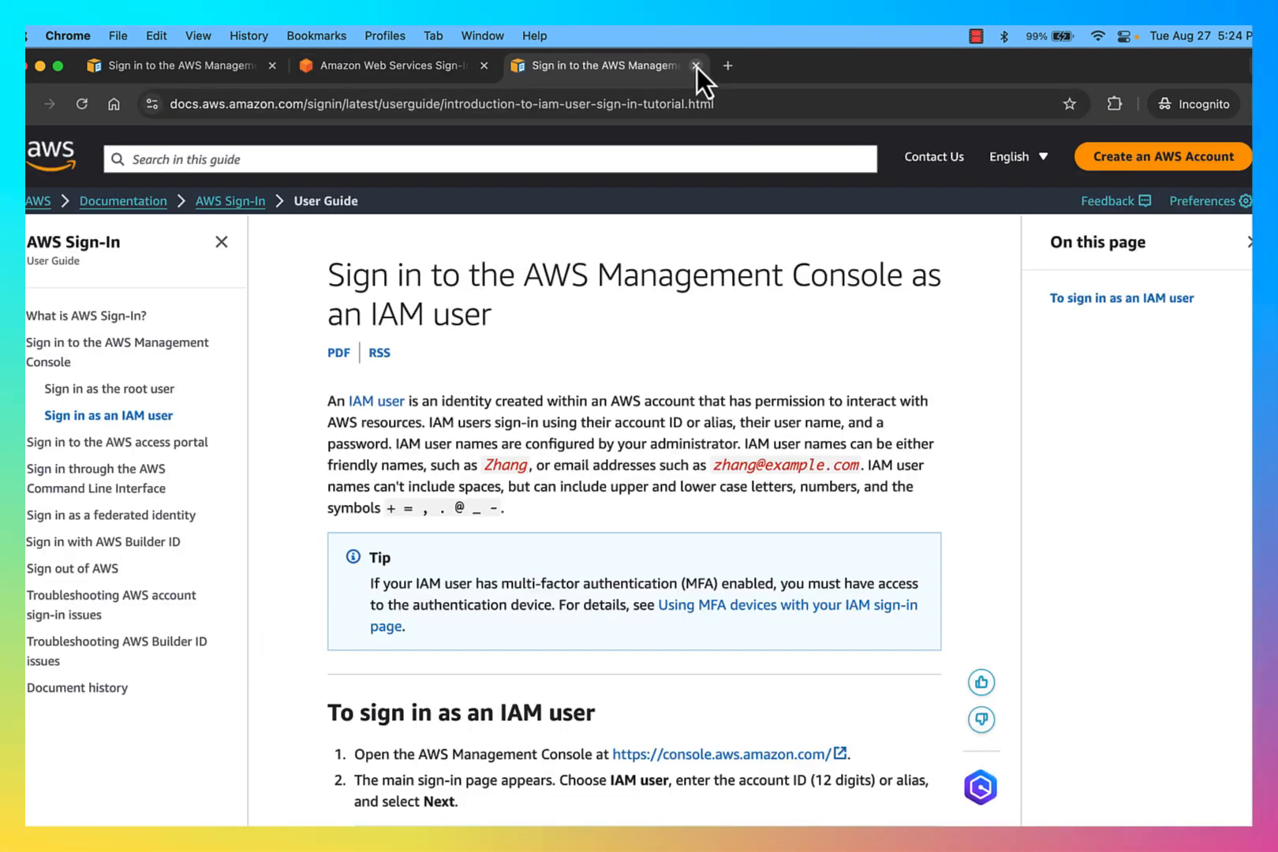
left_click(696, 66)
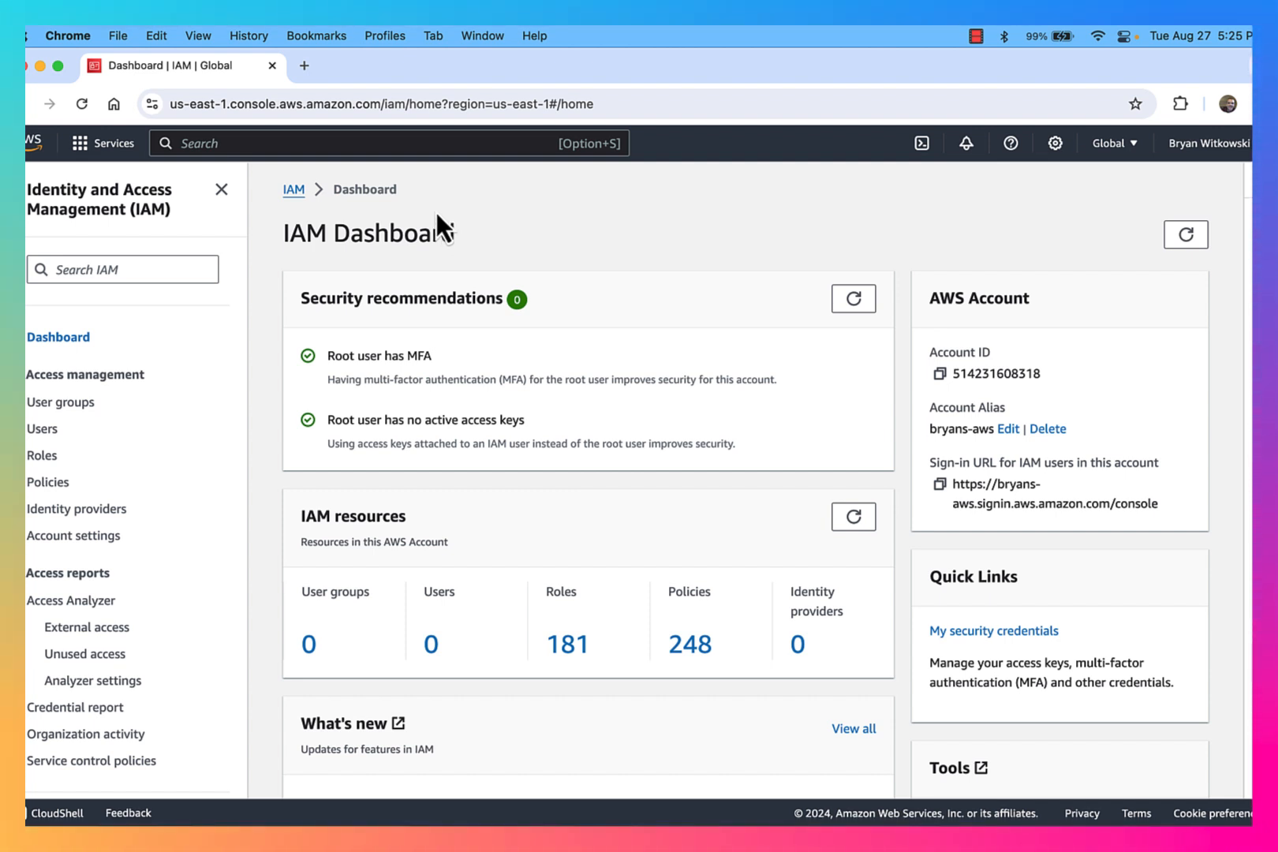
left_click(43, 431)
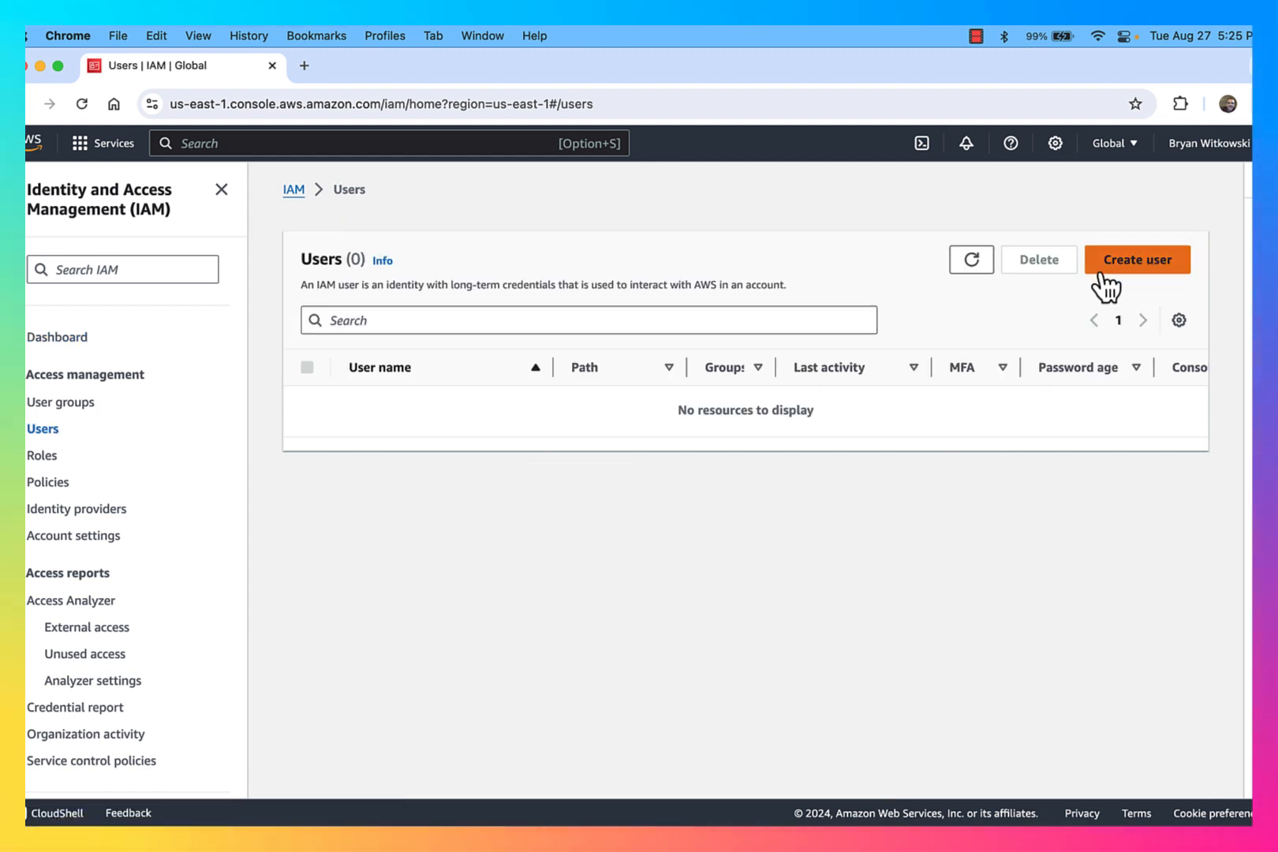
left_click(1130, 266)
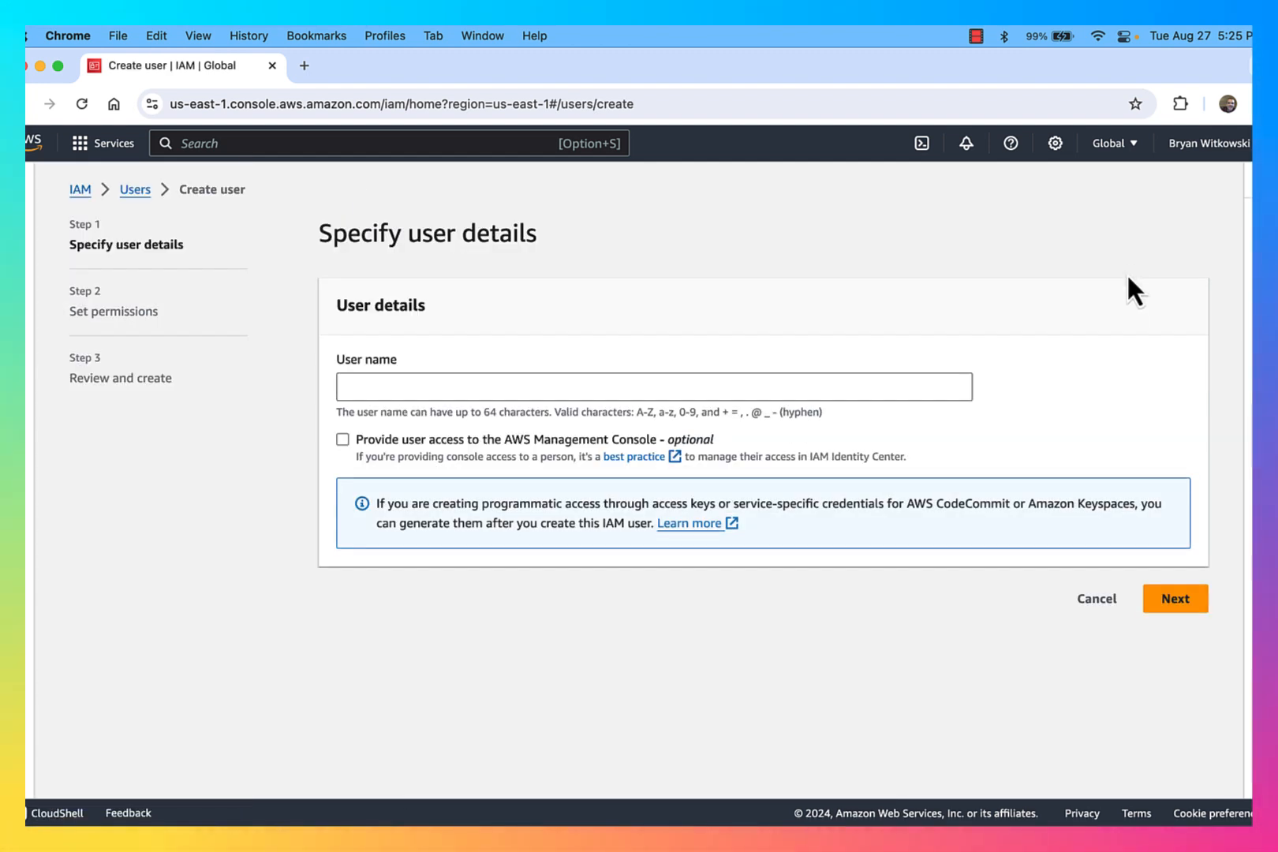
left_click(787, 375)
type("bwitkowski")
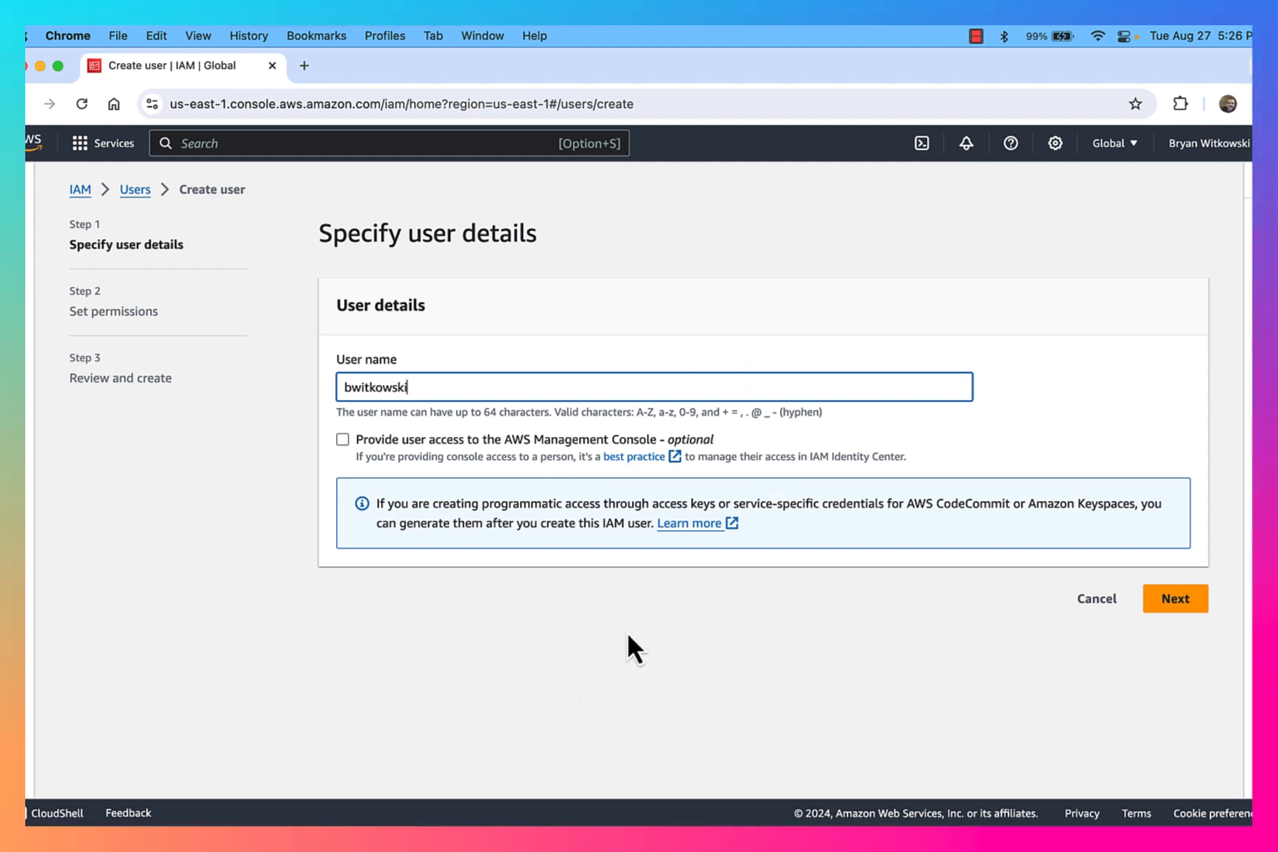
left_click(342, 438)
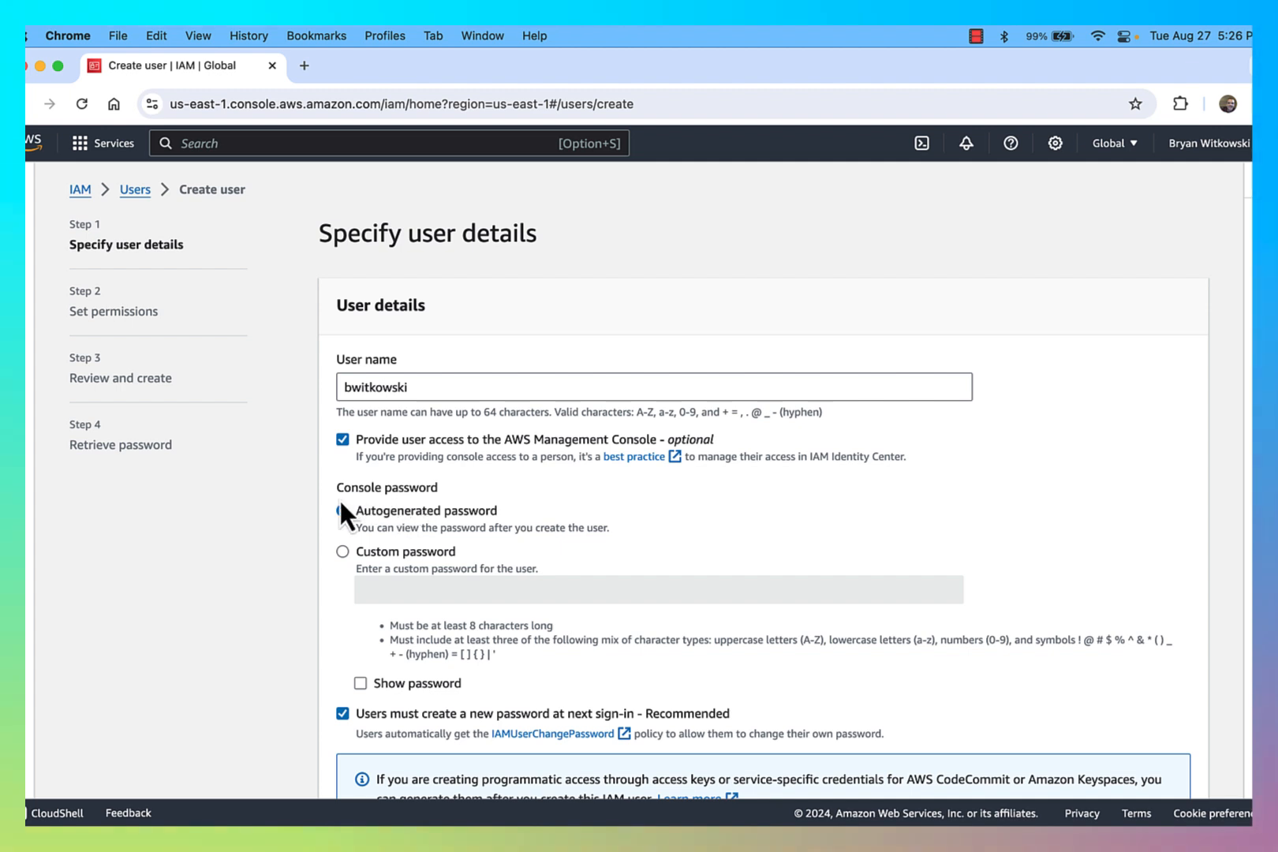
Step: Choose a custom console password and enter the user's password
scroll(341, 503, "down", 2)
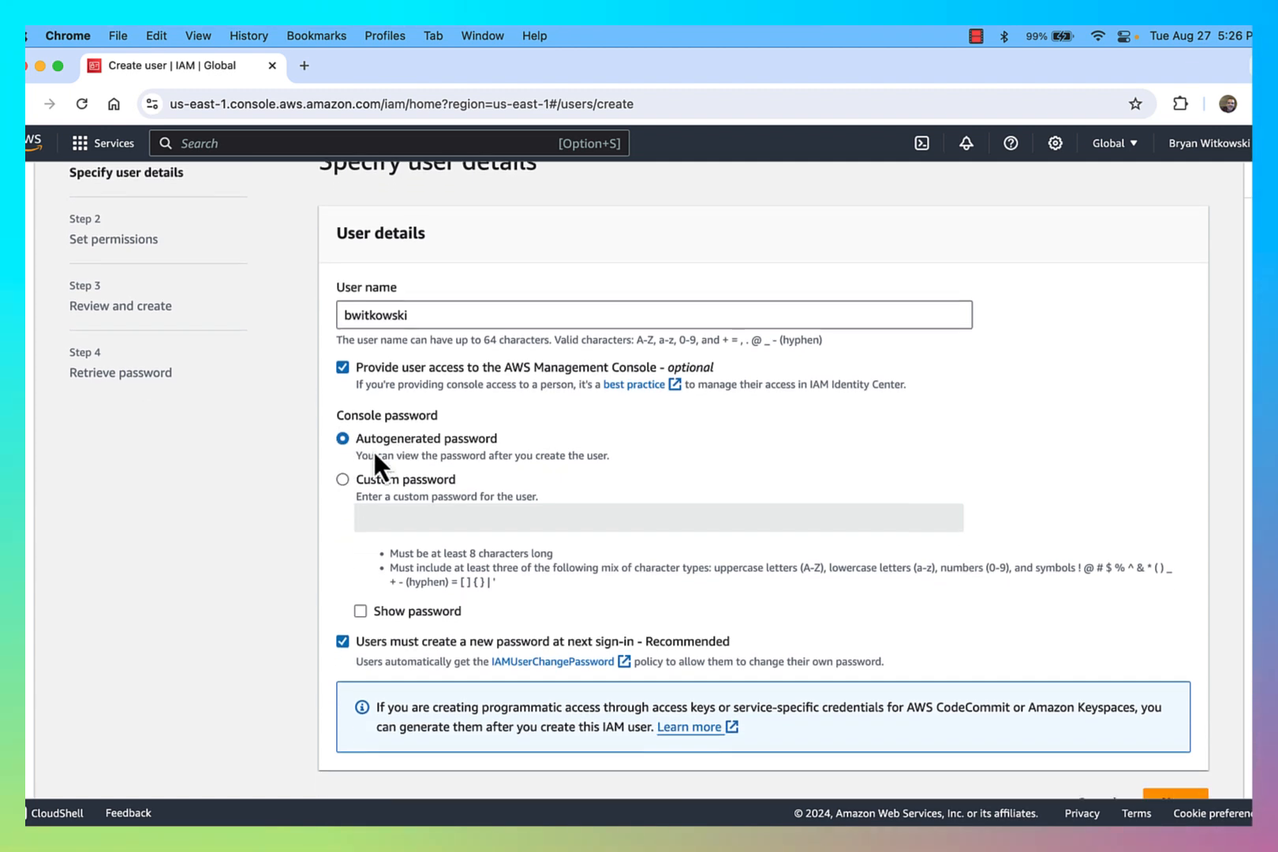
left_click(342, 479)
left_click(440, 517)
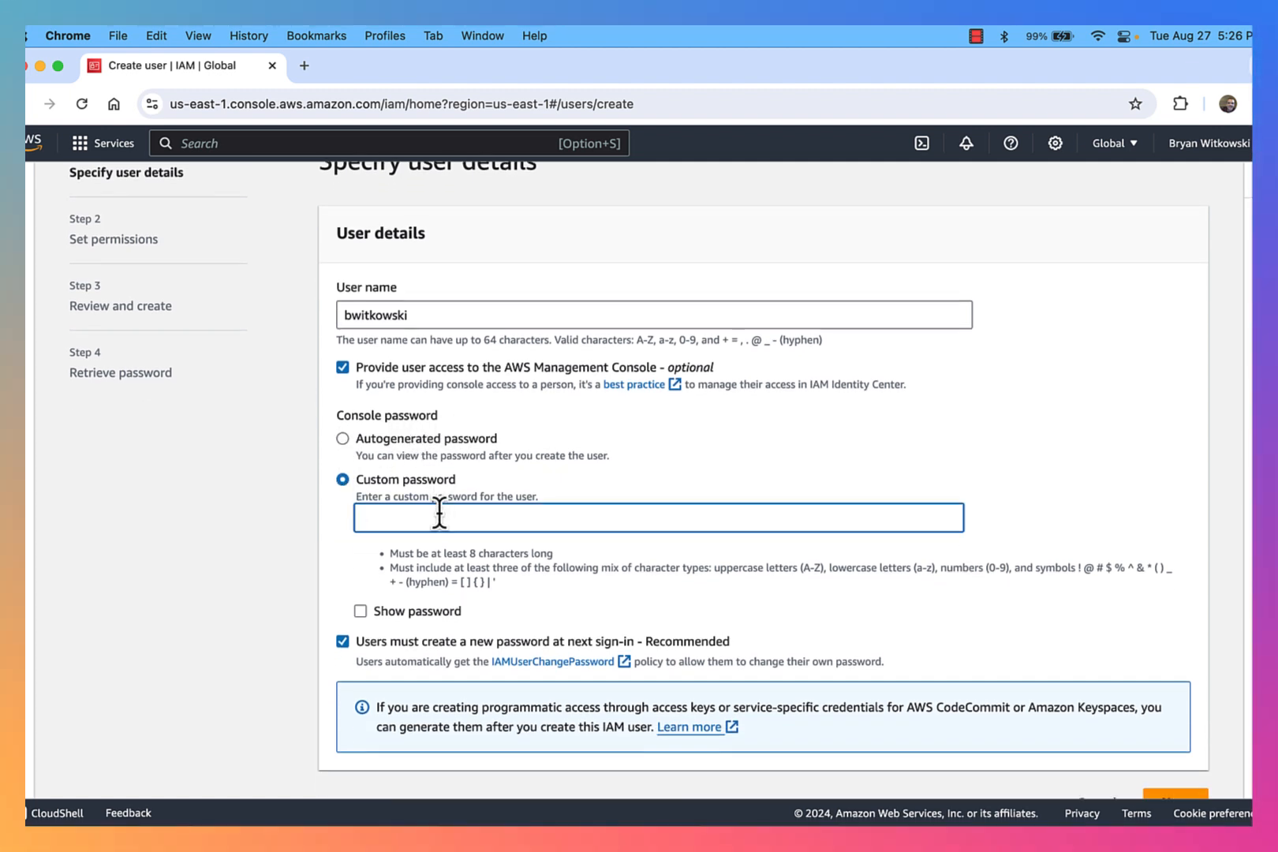
type("••")
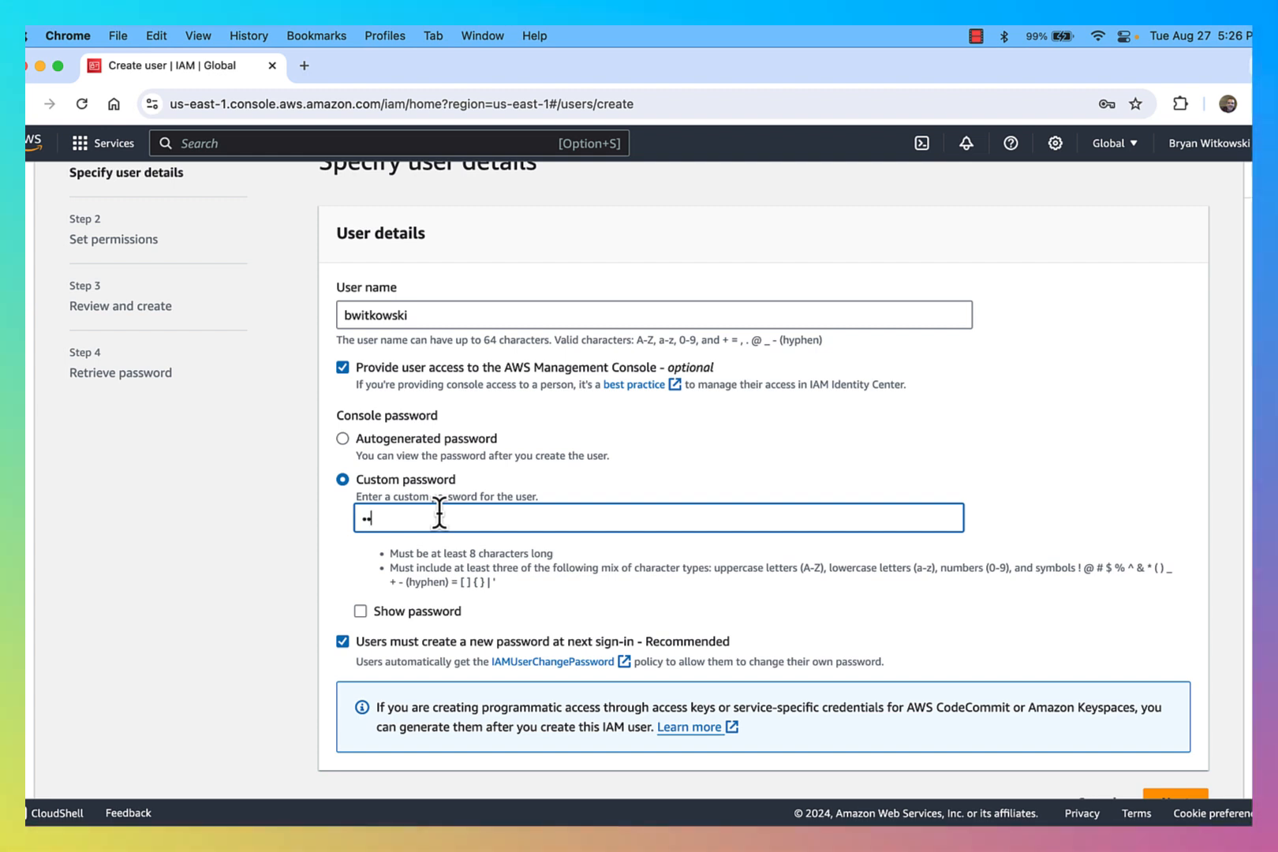
type("••••••••")
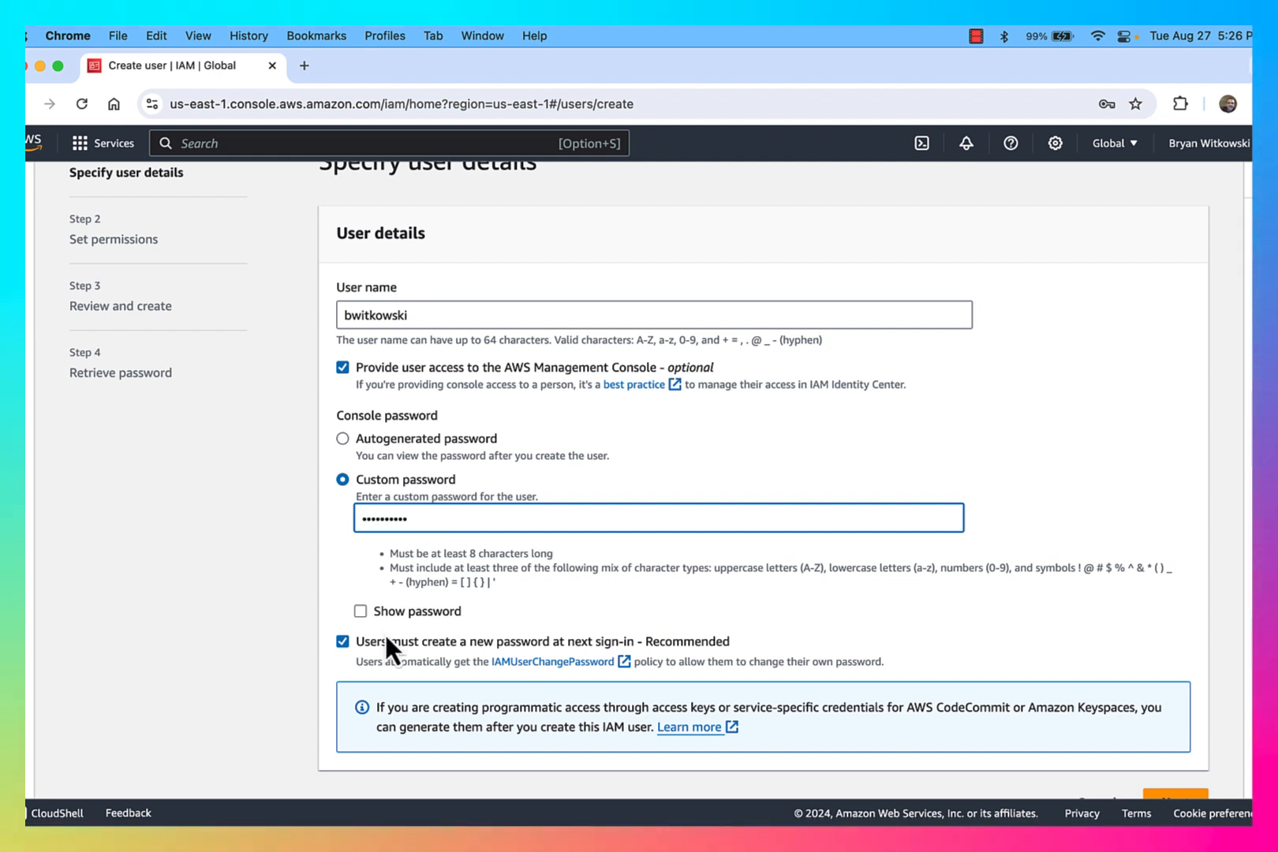
Step: Turn off the requirement to create a new password at next sign-in and continue to permissions
scroll(385, 632, "down", 1)
left_click(341, 605)
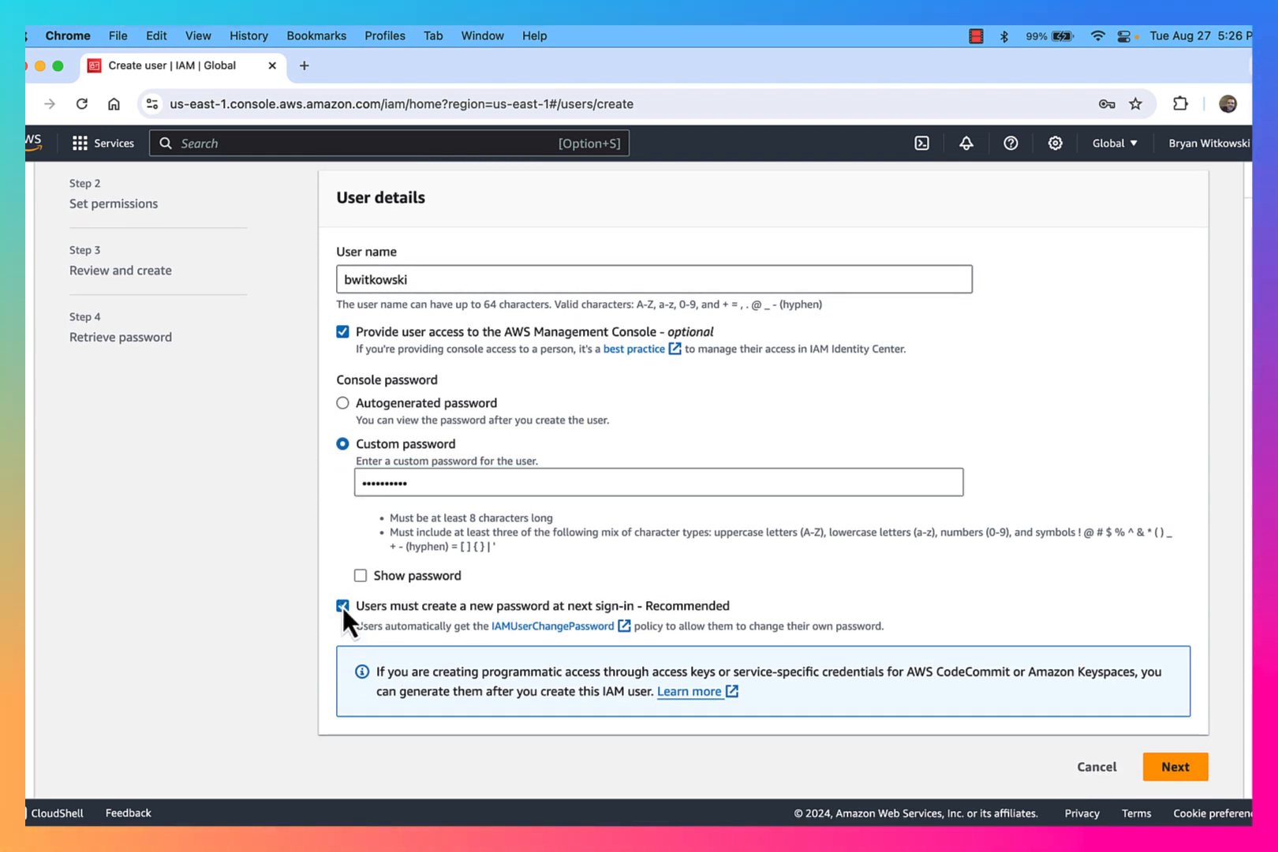
left_click(342, 606)
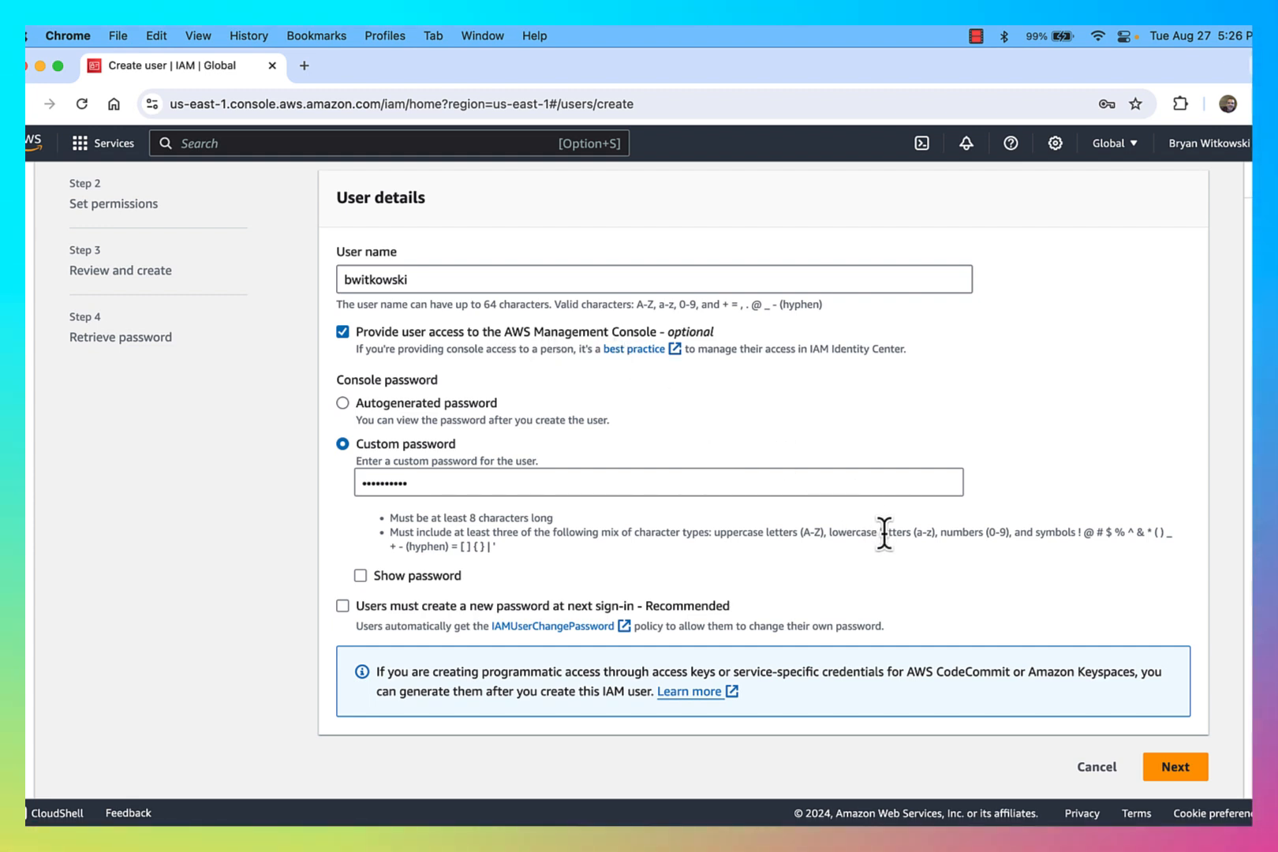
left_click(1175, 768)
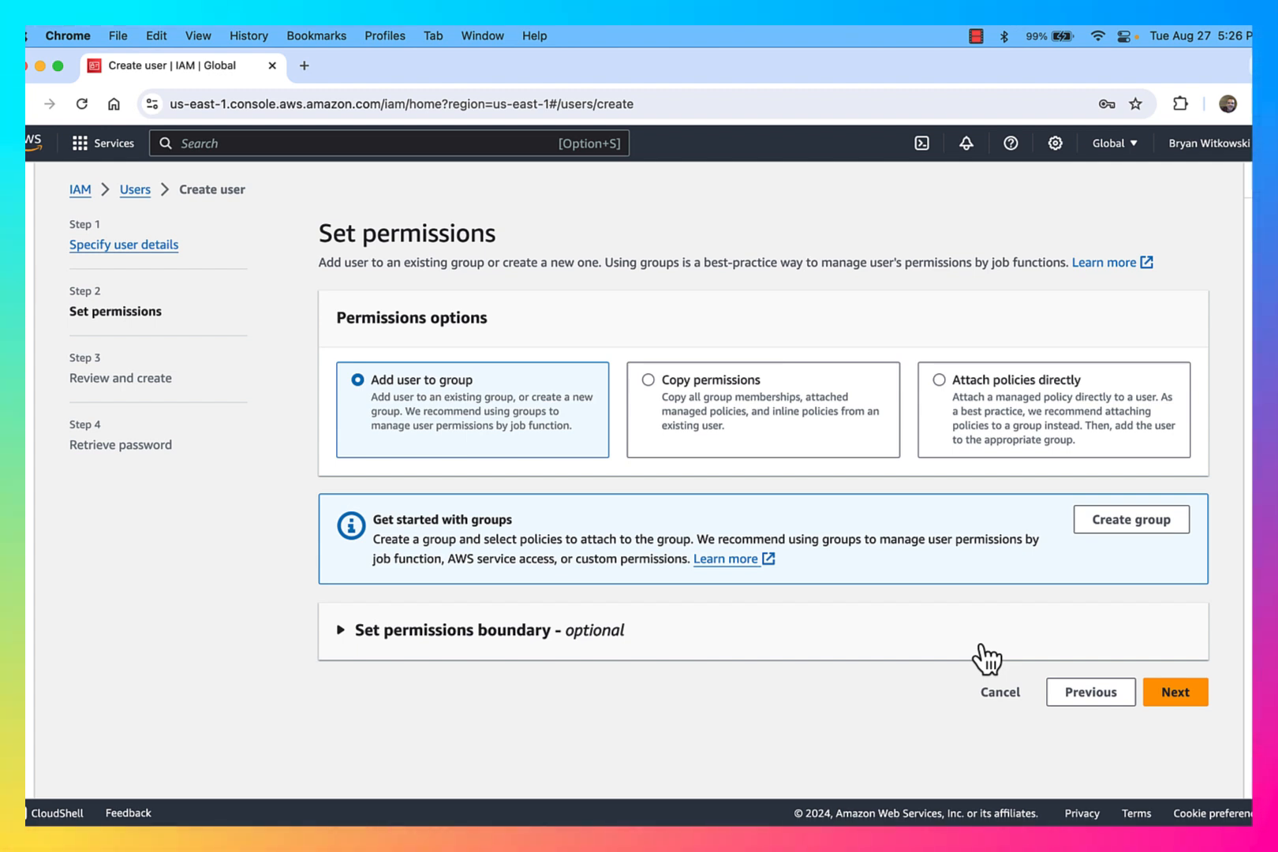
Step: Skip adding permissions, review the user details and create the user
left_click(1177, 694)
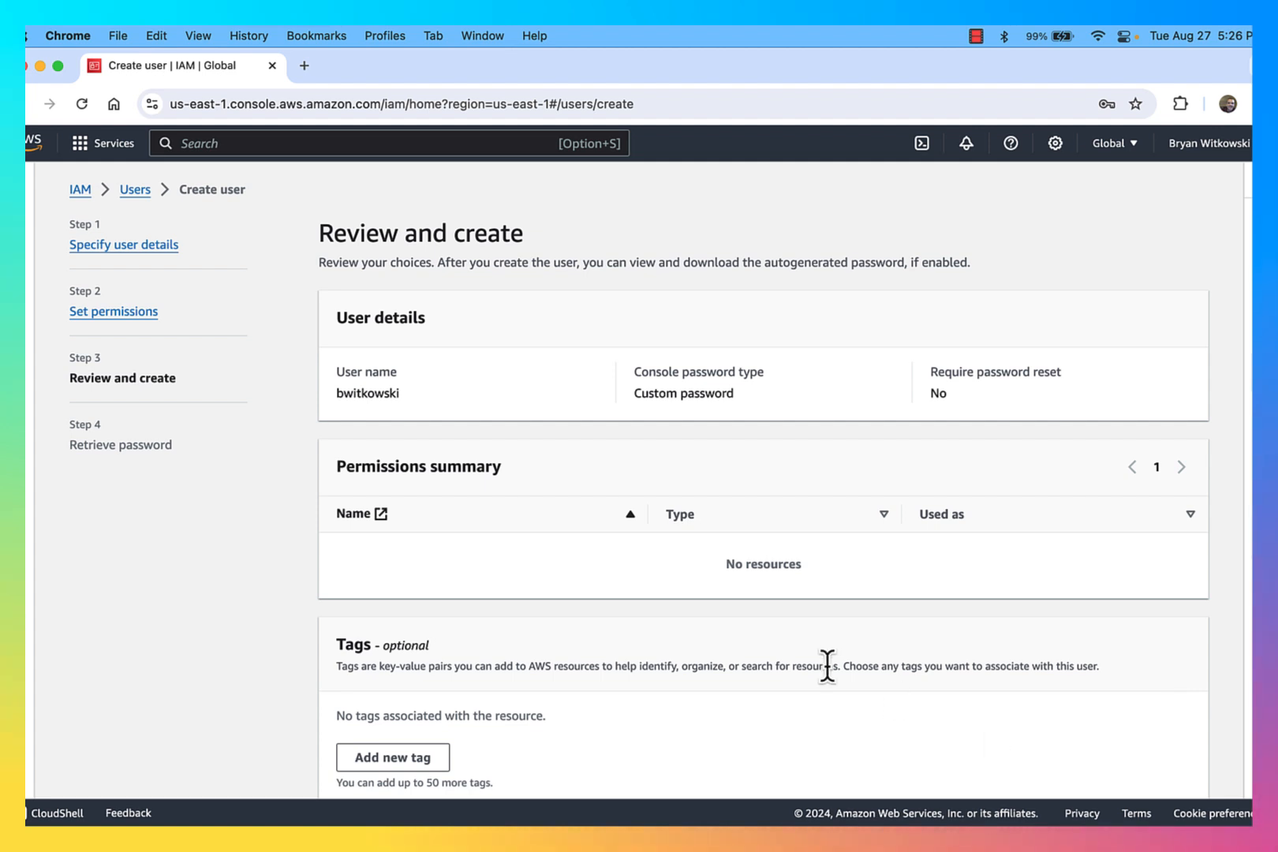
scroll(828, 667, "down", 2)
scroll(865, 550, "up", 2)
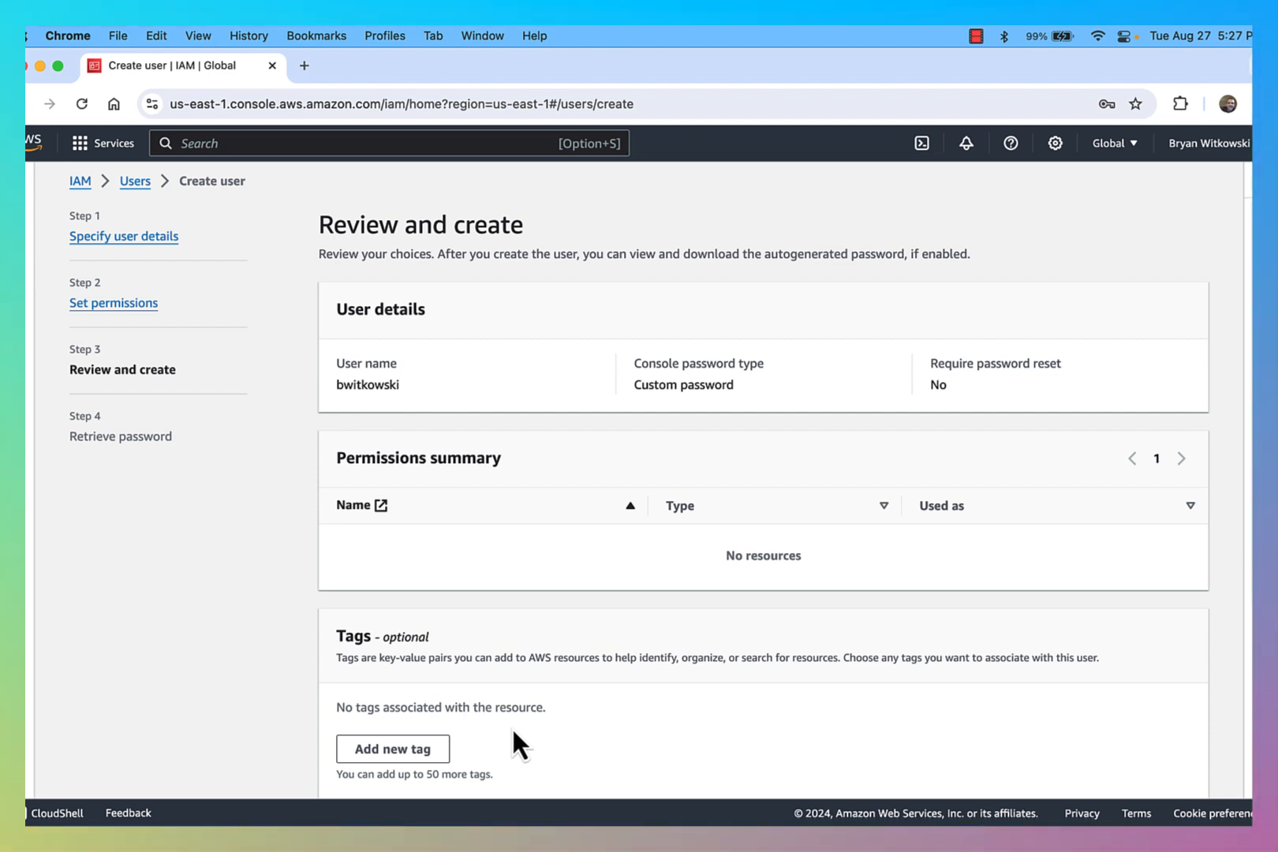
scroll(512, 732, "down", 1)
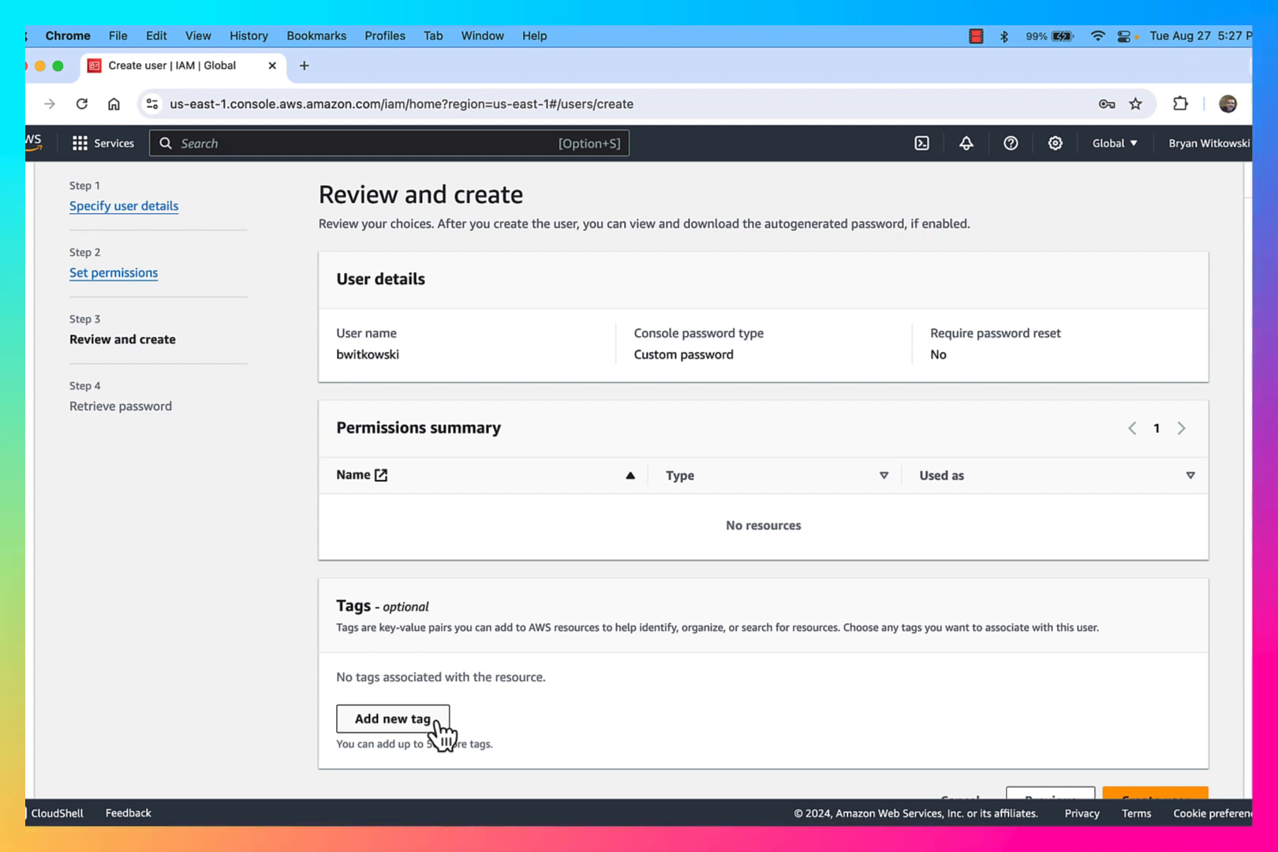
scroll(579, 676, "down", 1)
scroll(577, 671, "down", 1)
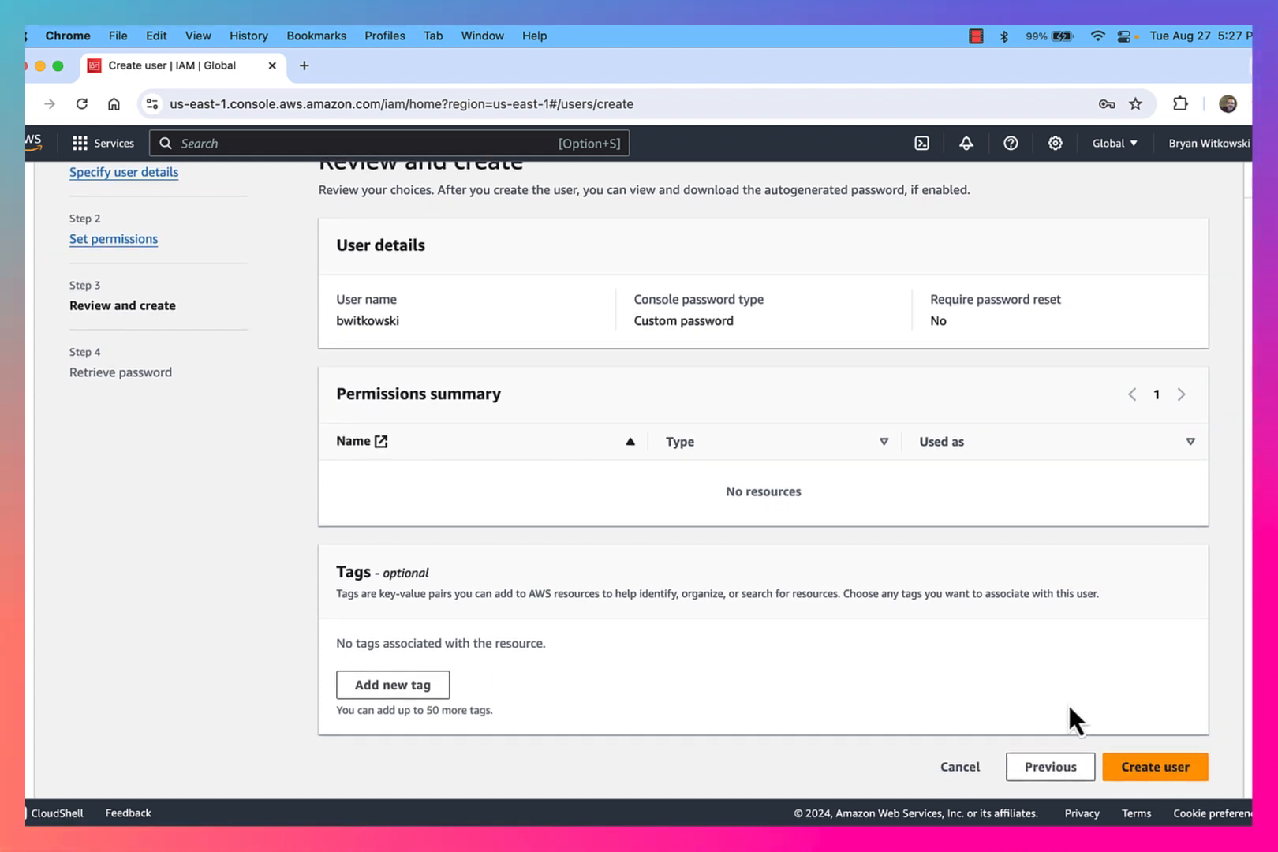
left_click(1184, 765)
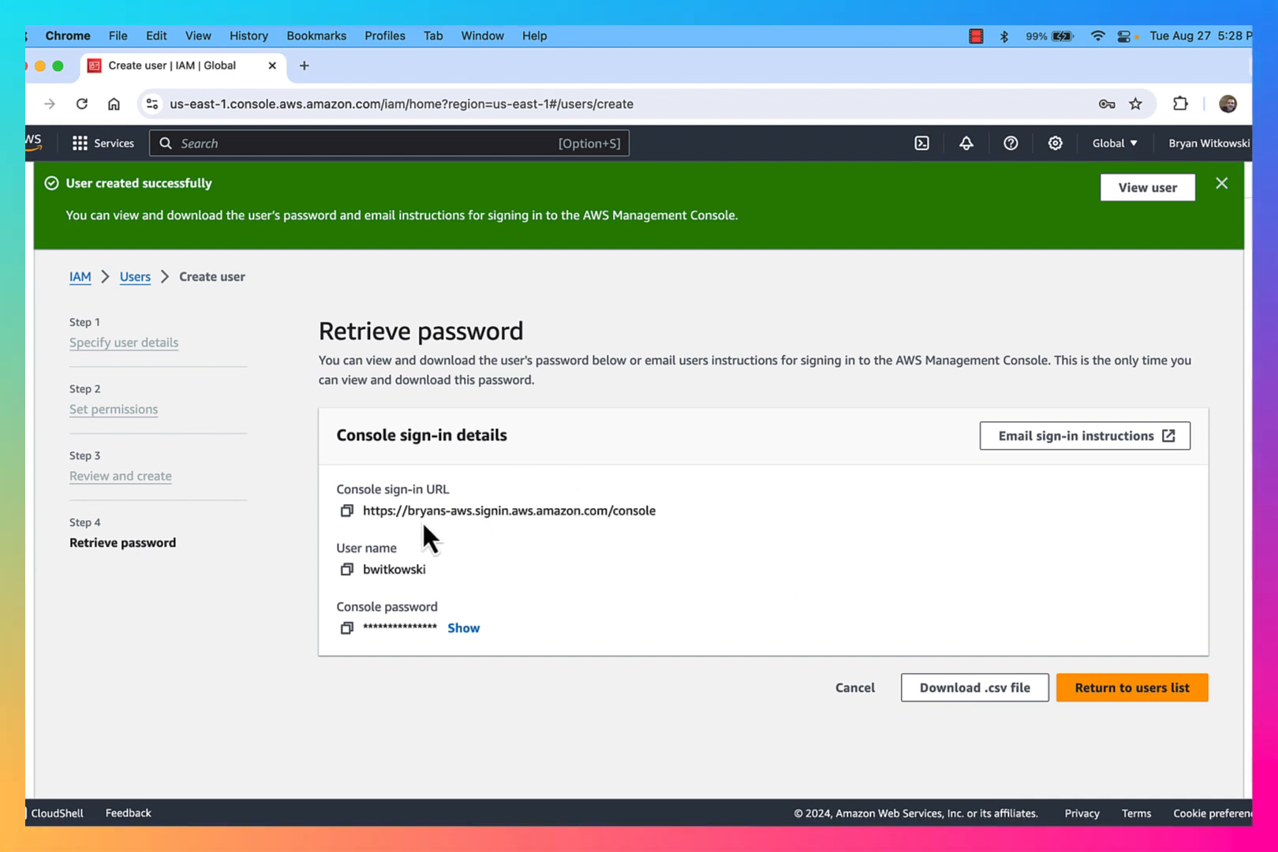
Step: Highlight the account alias in the sign-in URL, then return to the users list without retrieving the password
left_click_drag(409, 511, 470, 511)
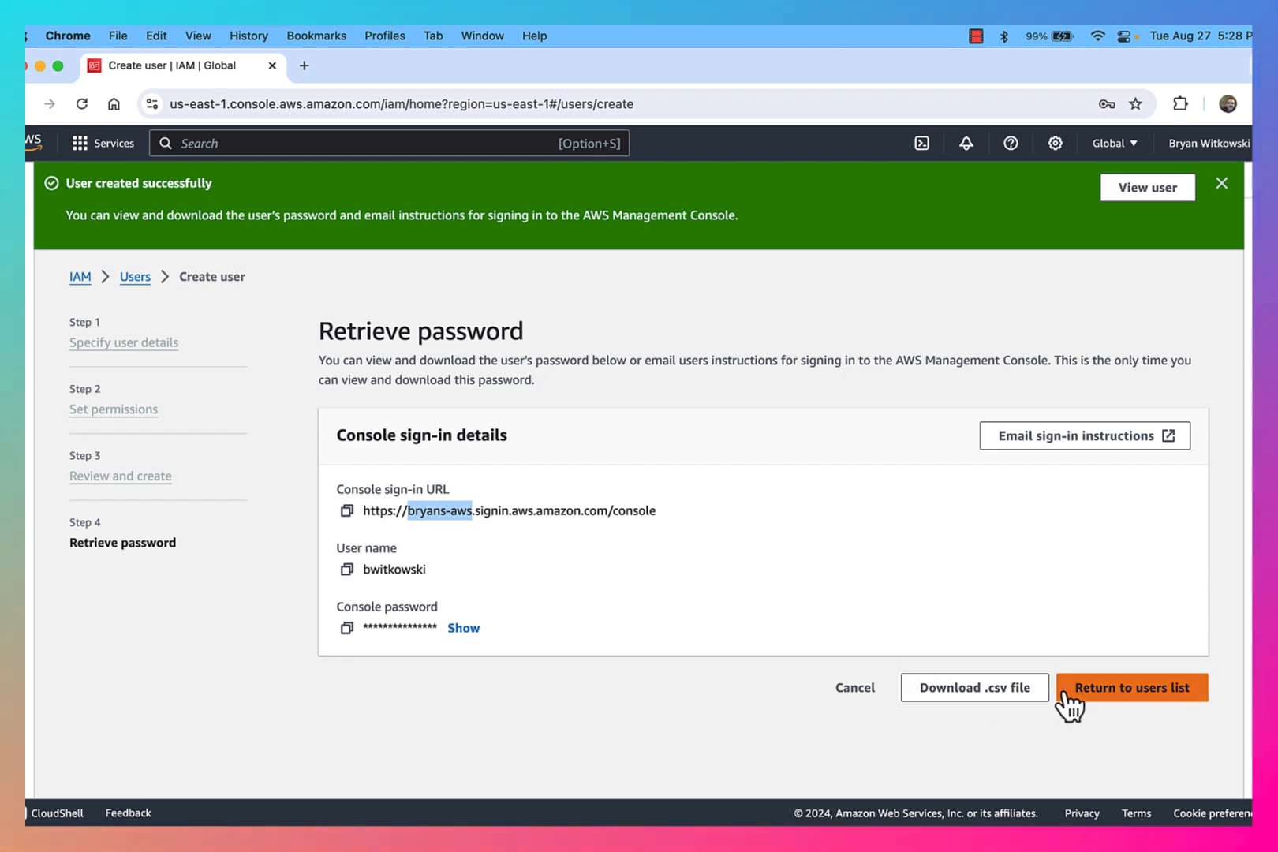
left_click(1132, 705)
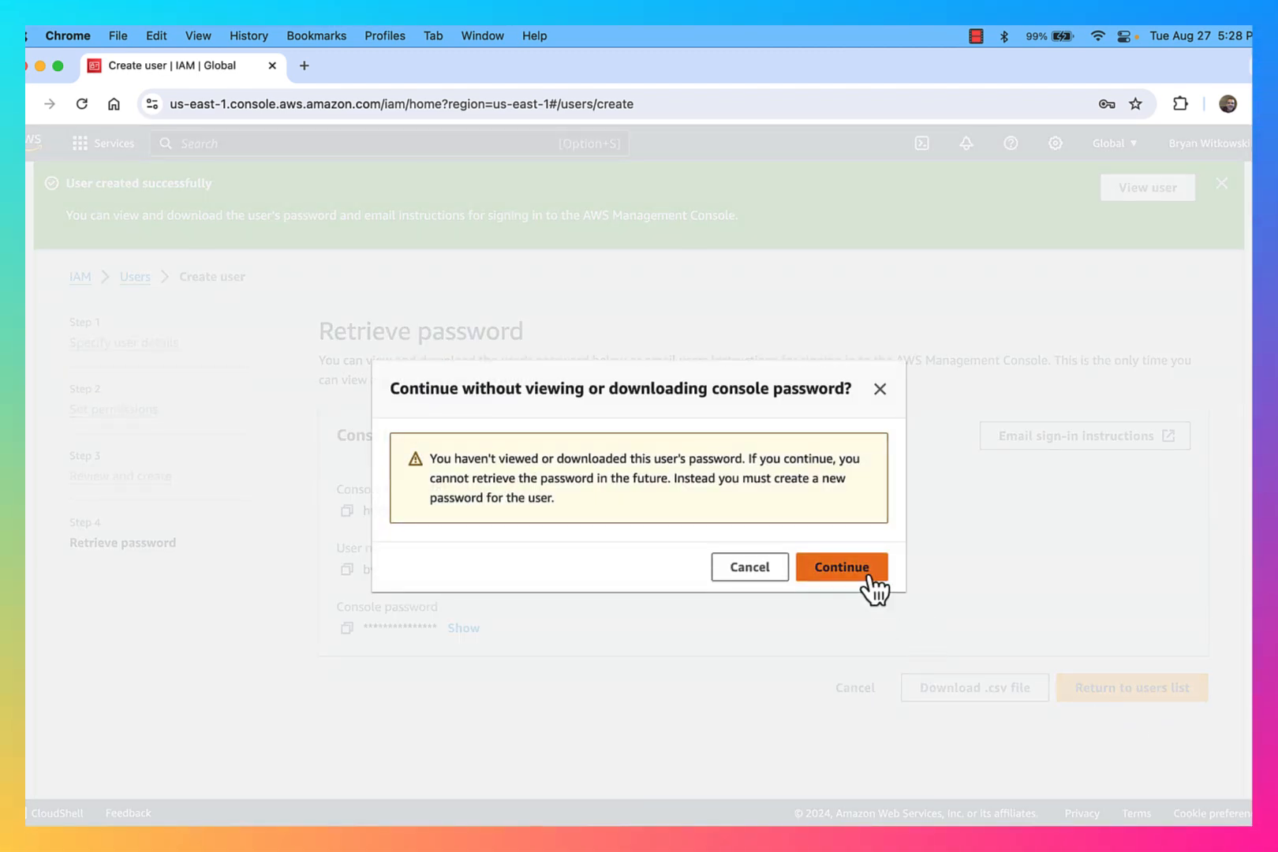
left_click(868, 580)
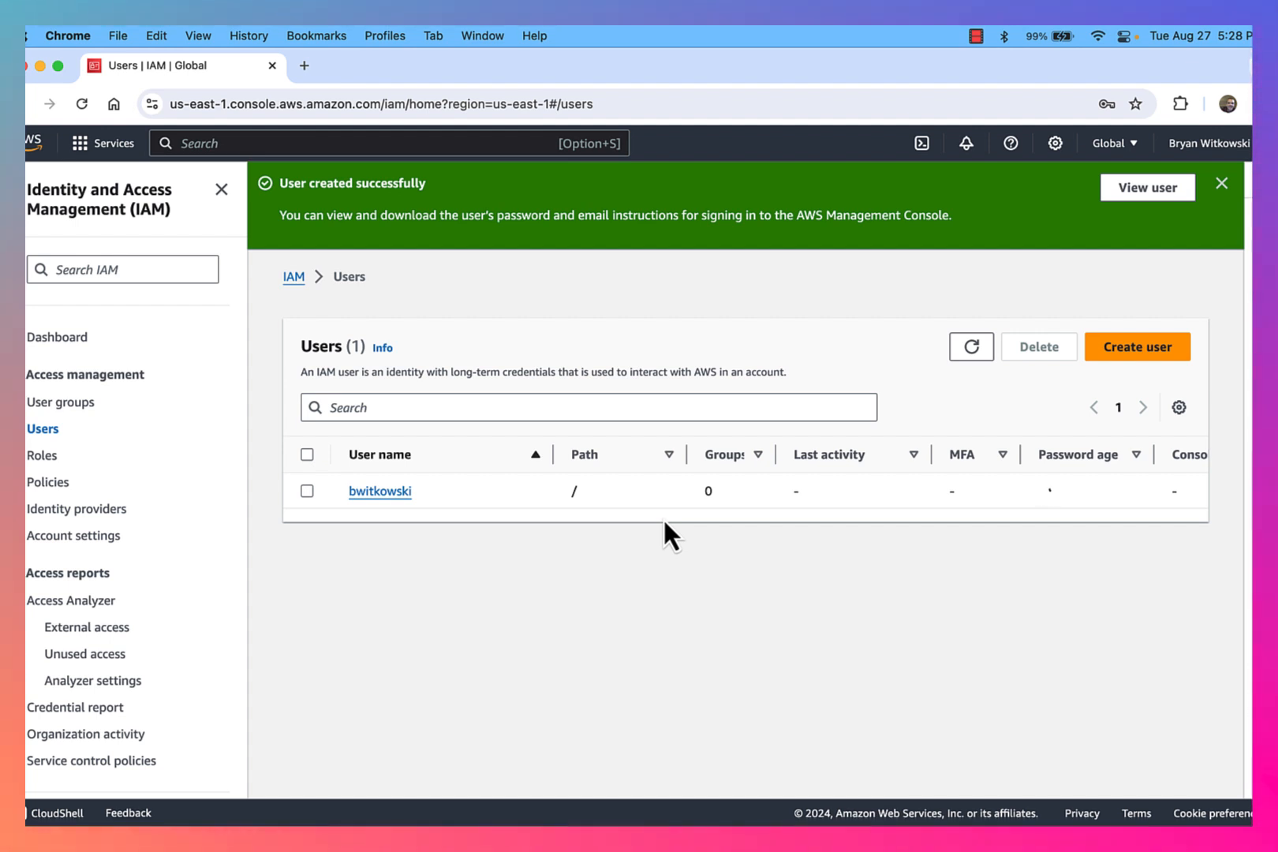
Step: Open a new incognito window and go to the AWS console sign-in page by searching aws console signin
left_click(118, 37)
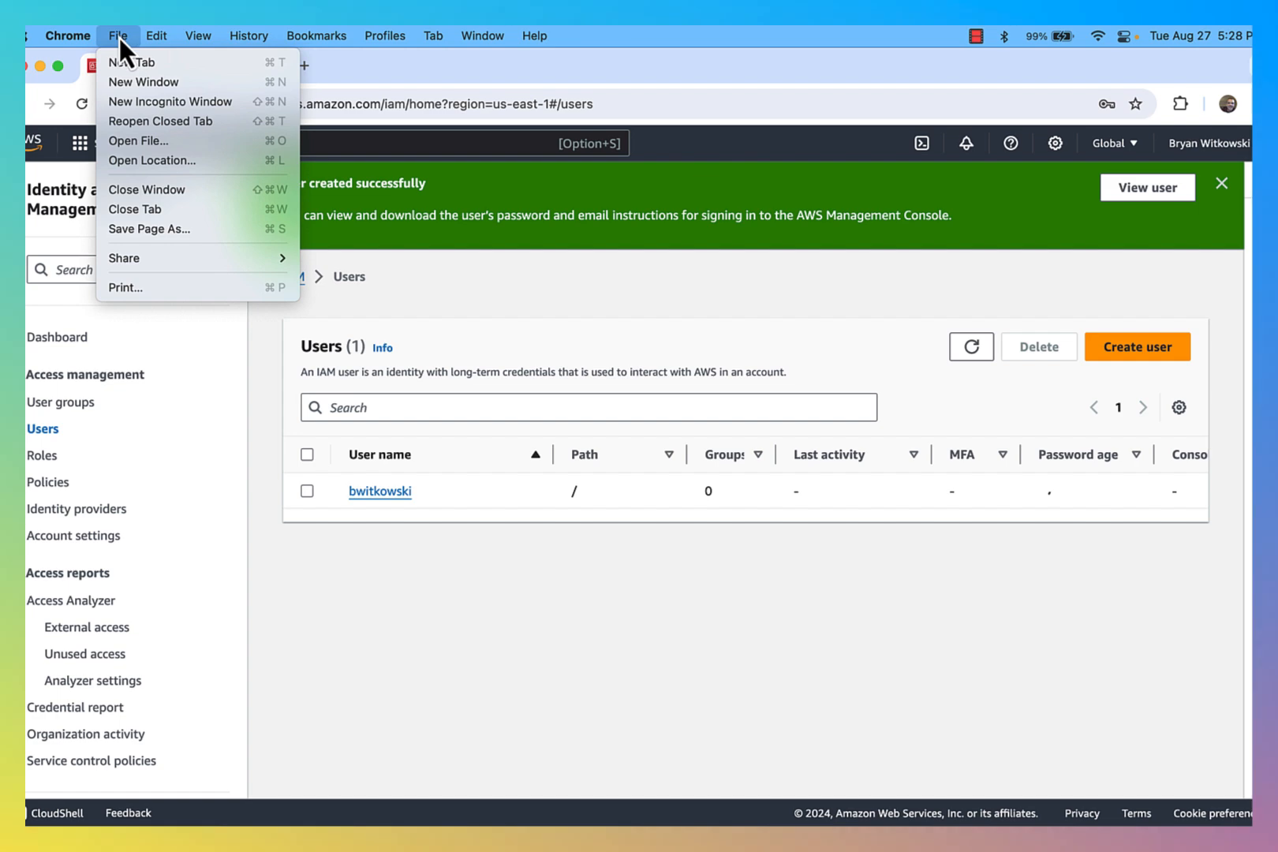
left_click(137, 101)
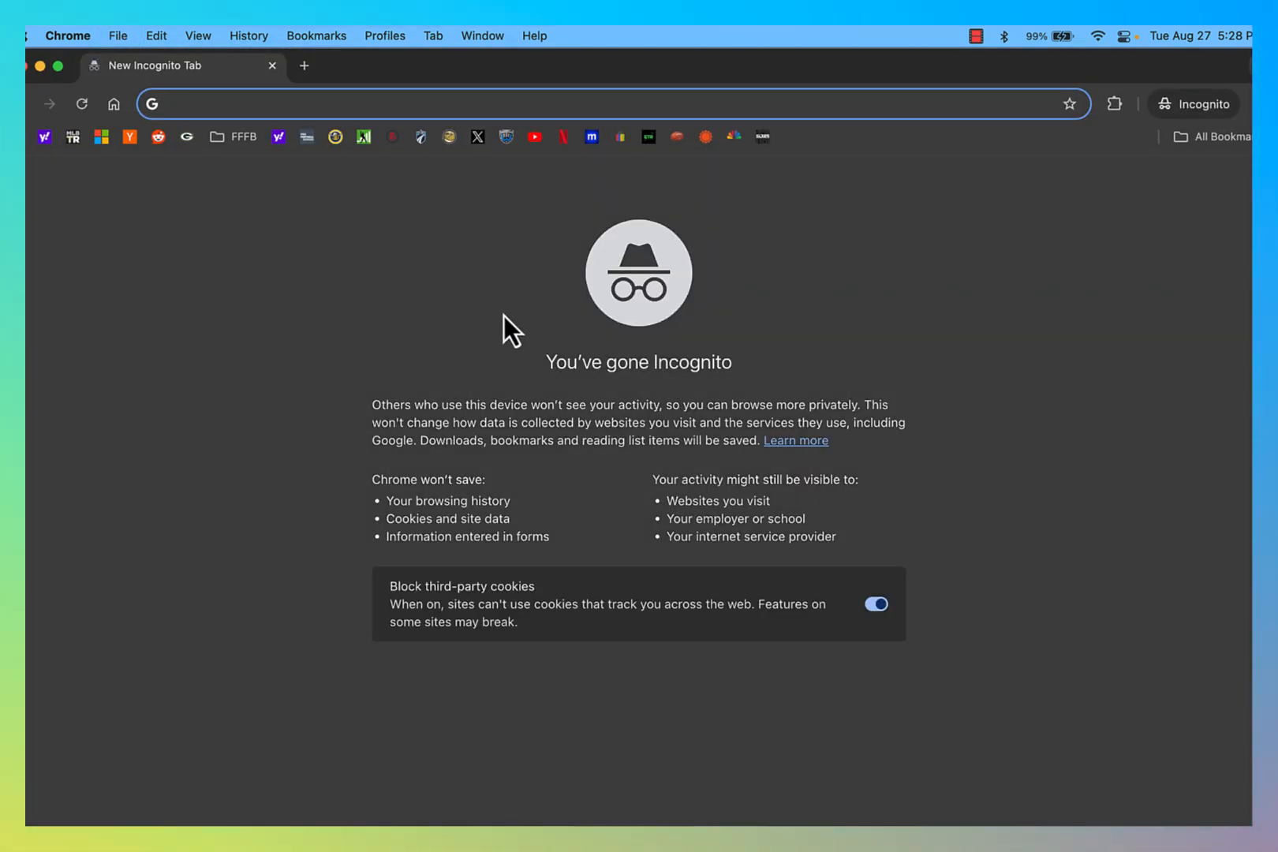
type("aws console ")
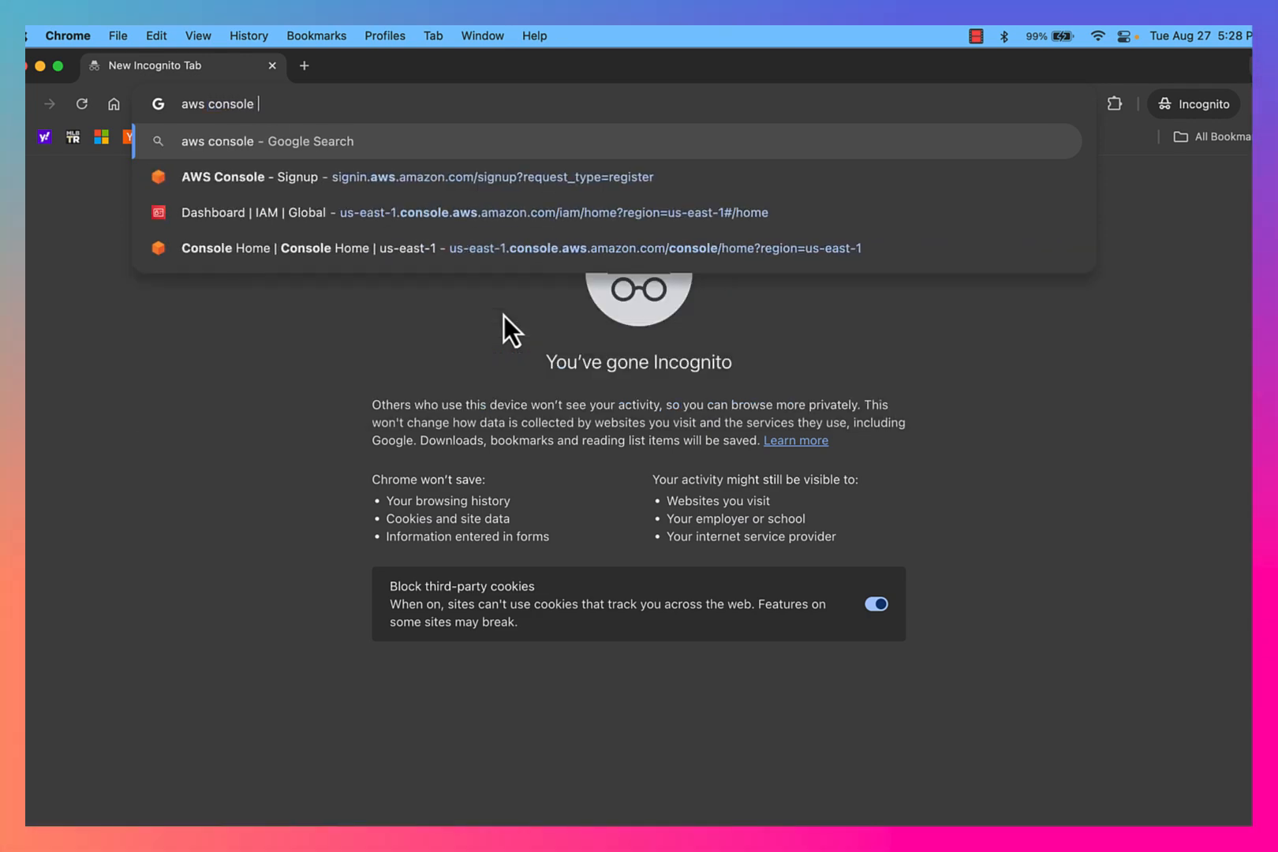
type("signin")
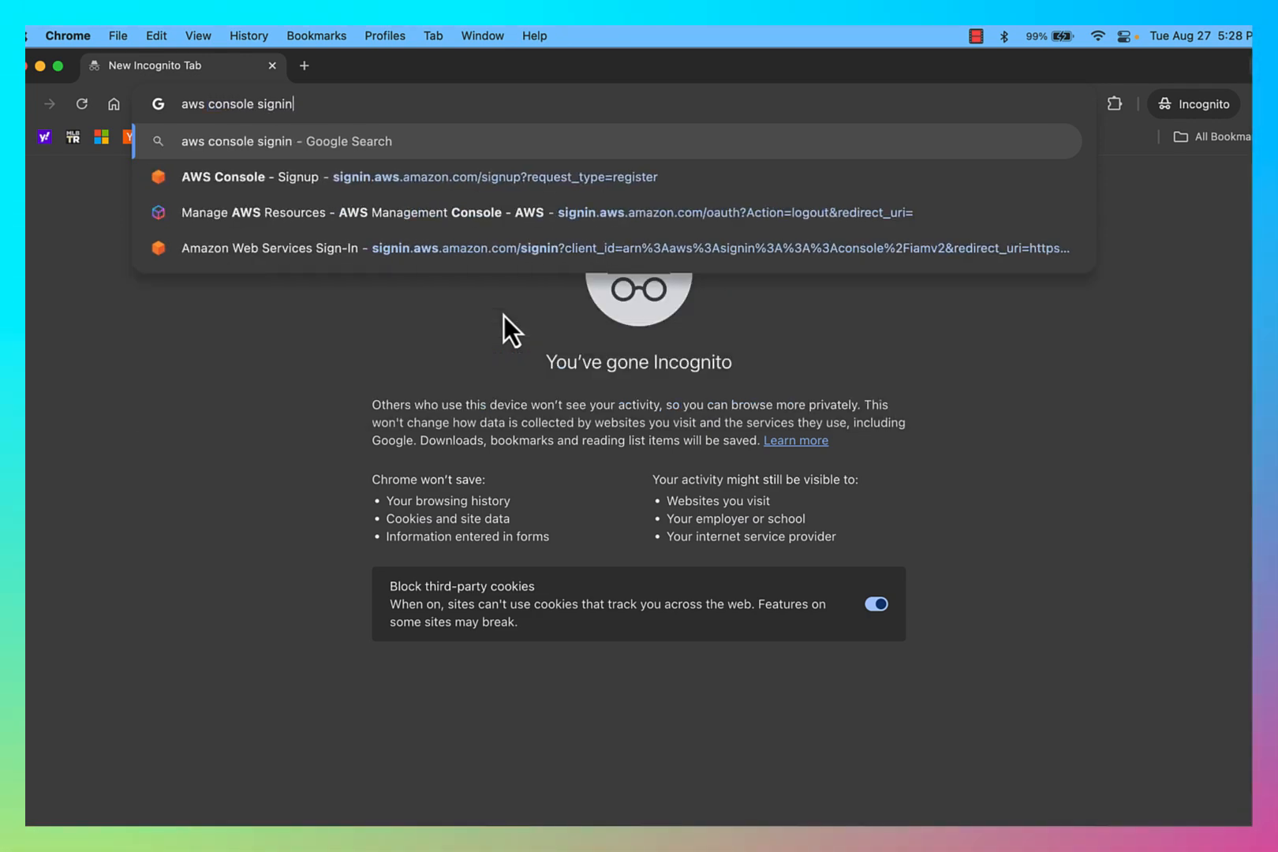
key("Return")
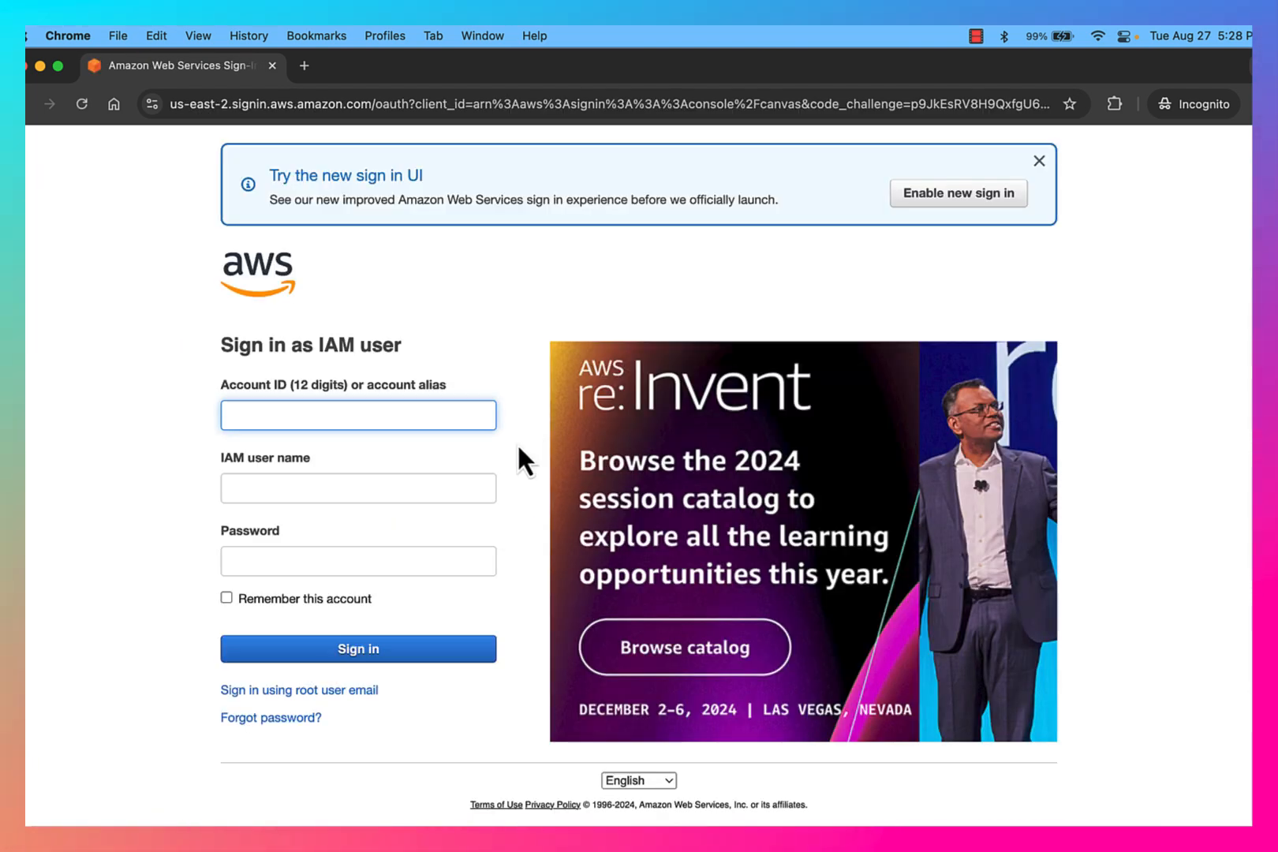
Step: Sign in as IAM user with account alias bryans-aws, user name bwitkowski and the user's password
type("bryans")
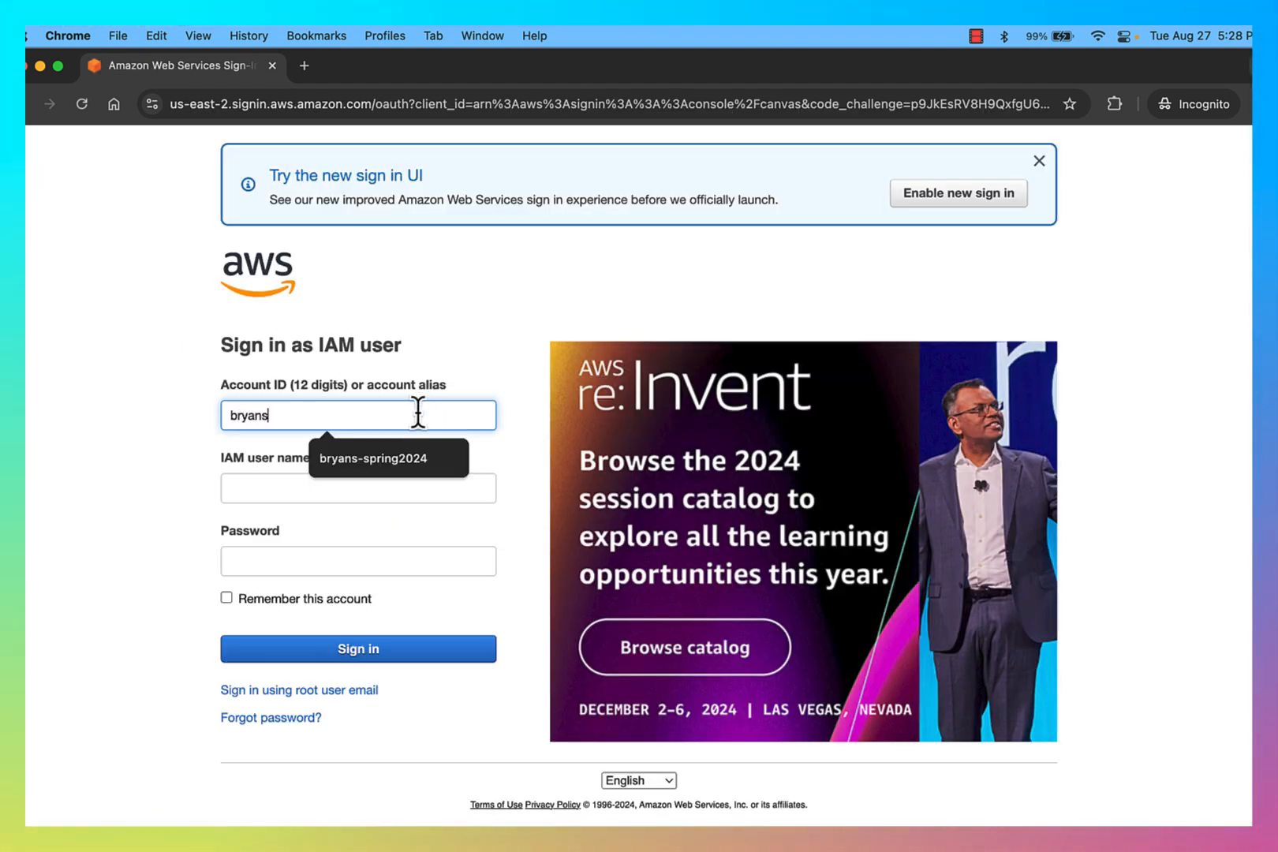
type("-aws")
key("Tab")
type("b")
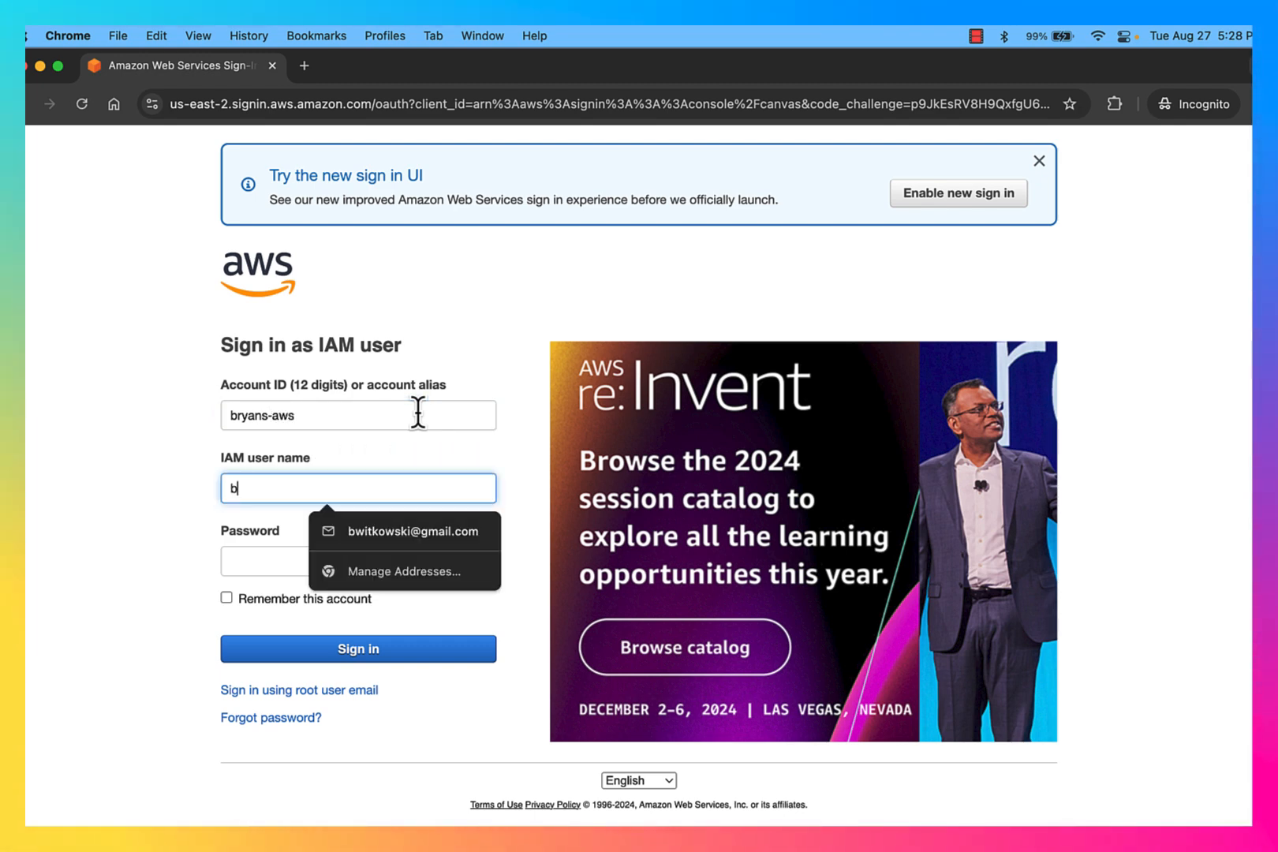
key("Tab")
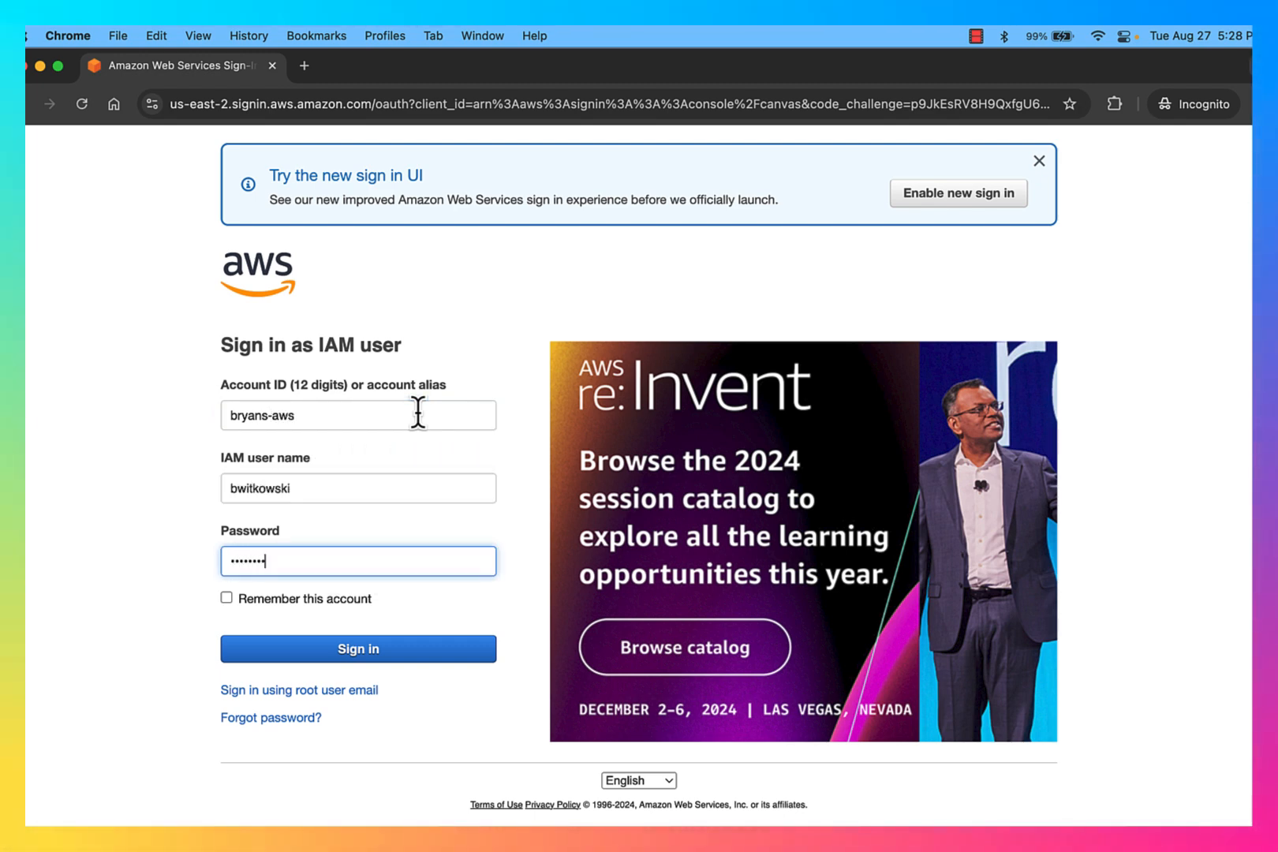
key("Return")
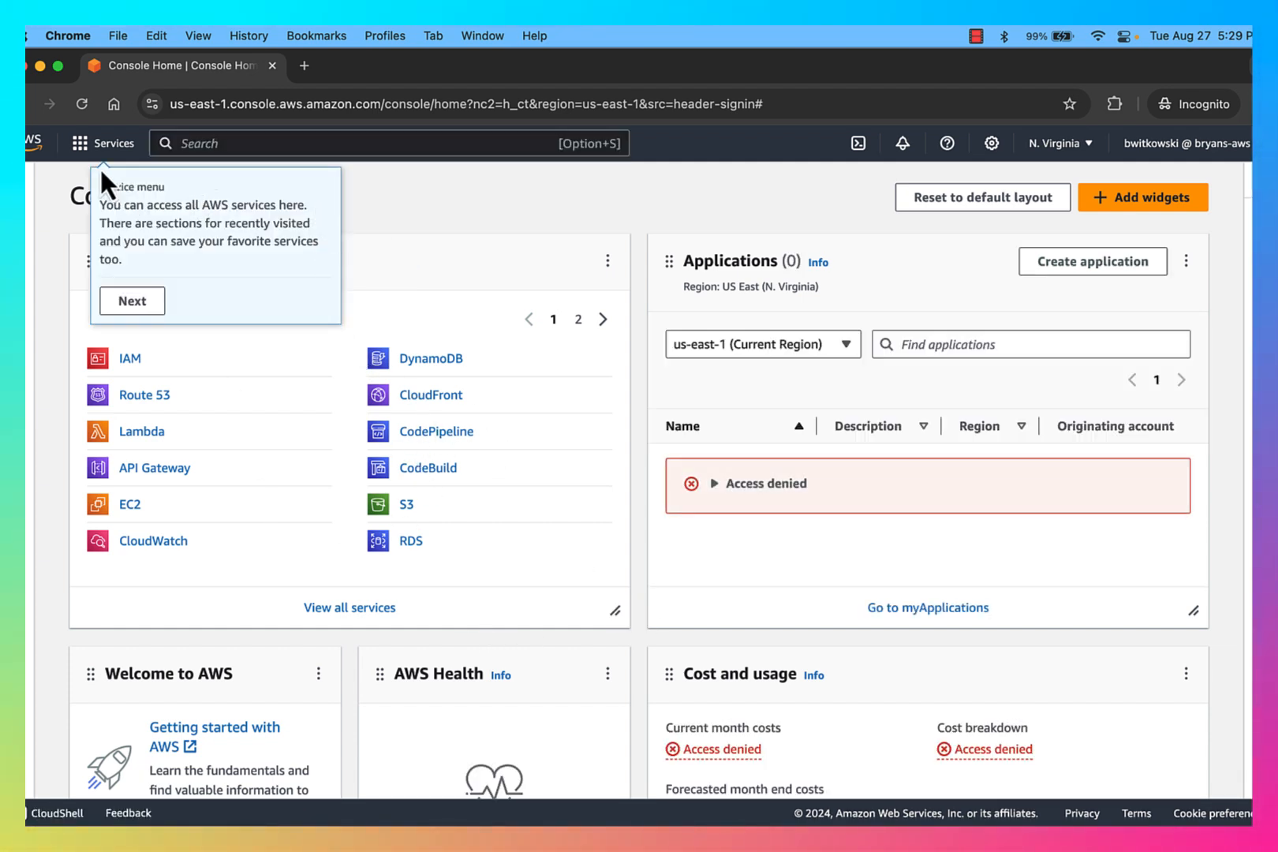
Step: Dismiss the console's introductory tips for the services menu, notifications and settings
left_click(83, 146)
left_click(83, 146)
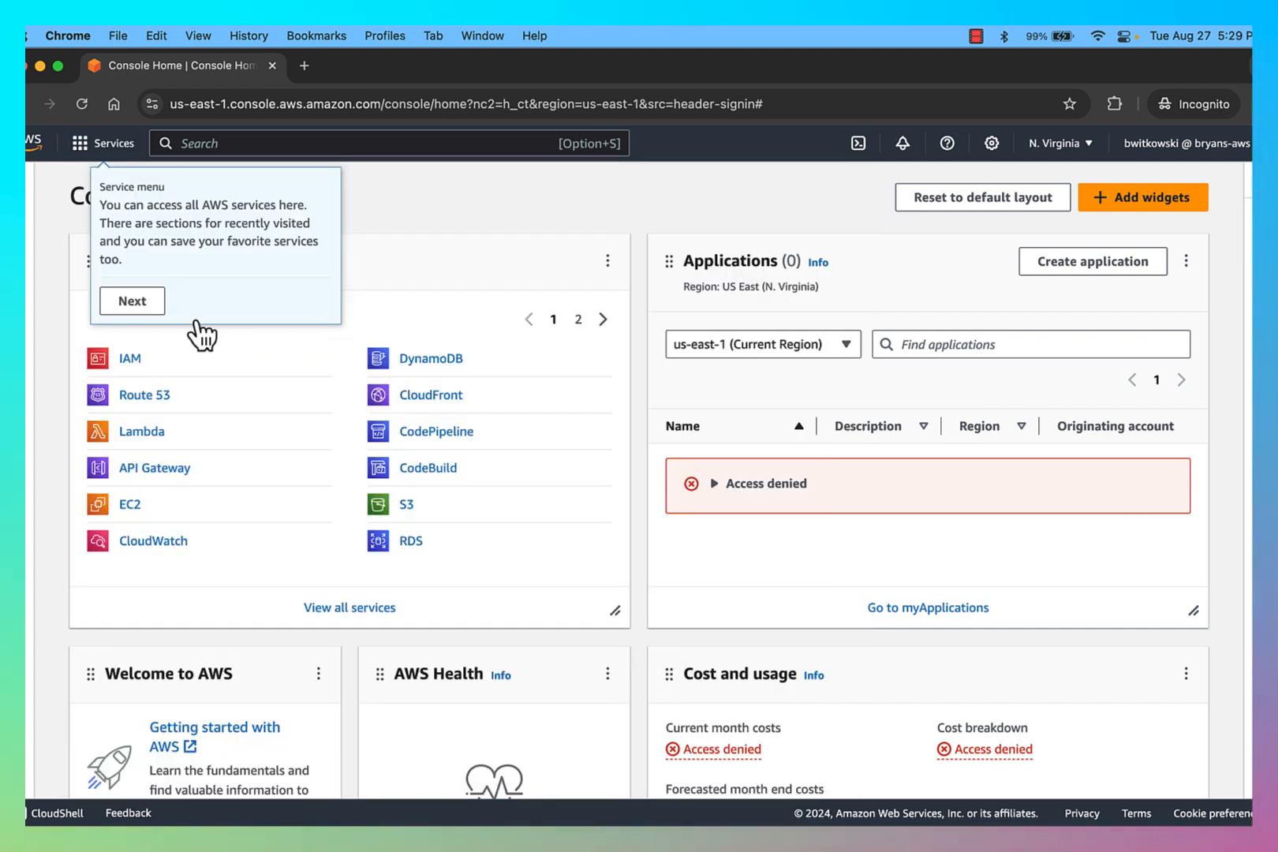
left_click(133, 302)
left_click(209, 279)
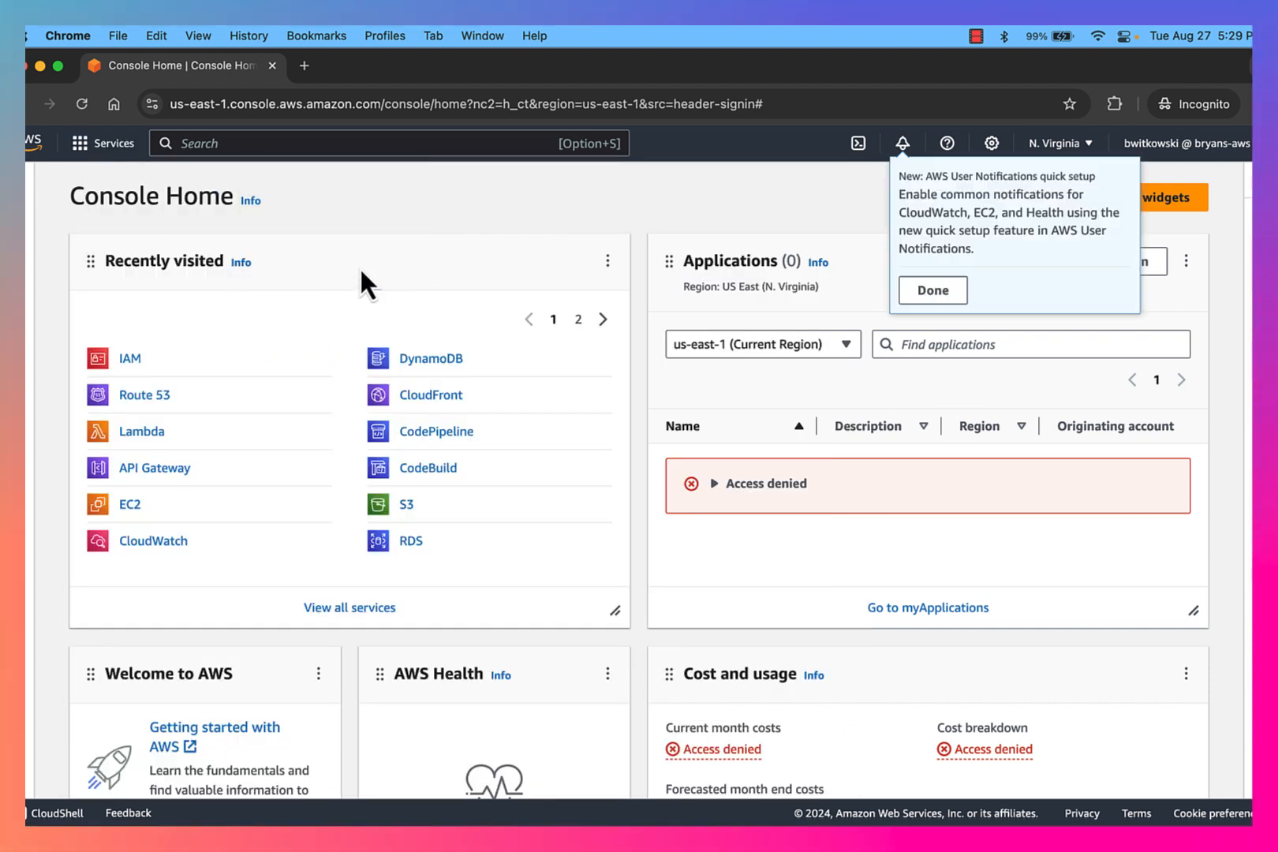
left_click(932, 289)
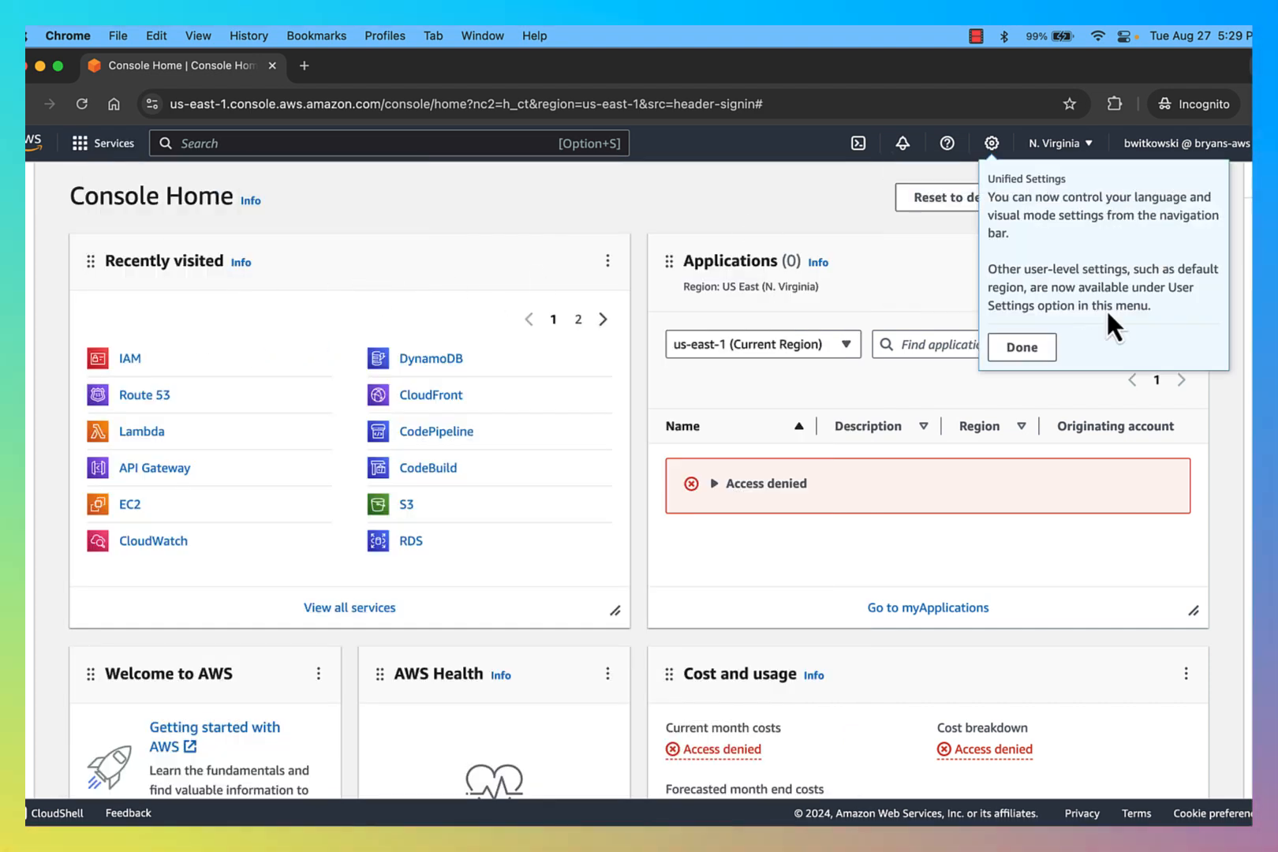
left_click(1022, 344)
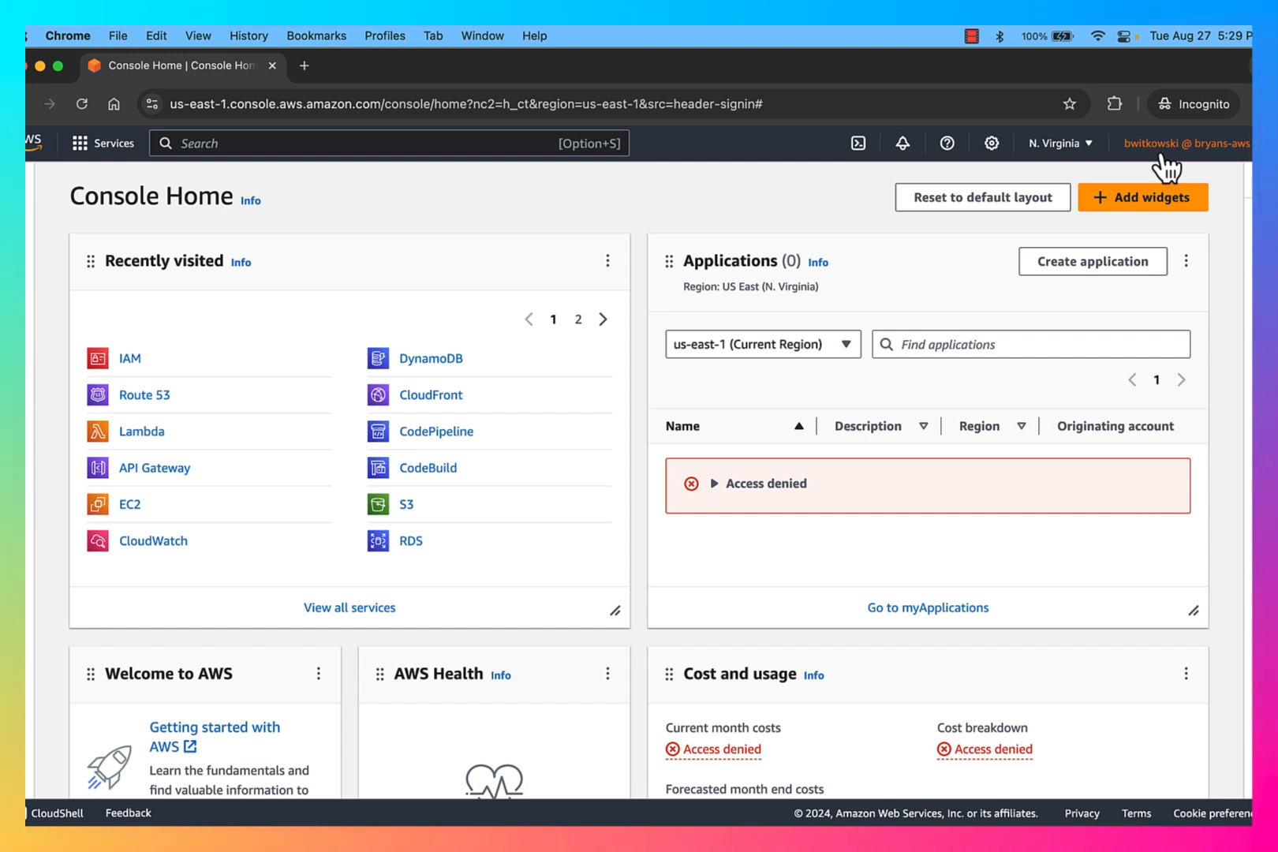
Step: Open IAM as the new user to check its access, then return to Console Home through the services menu
left_click(126, 359)
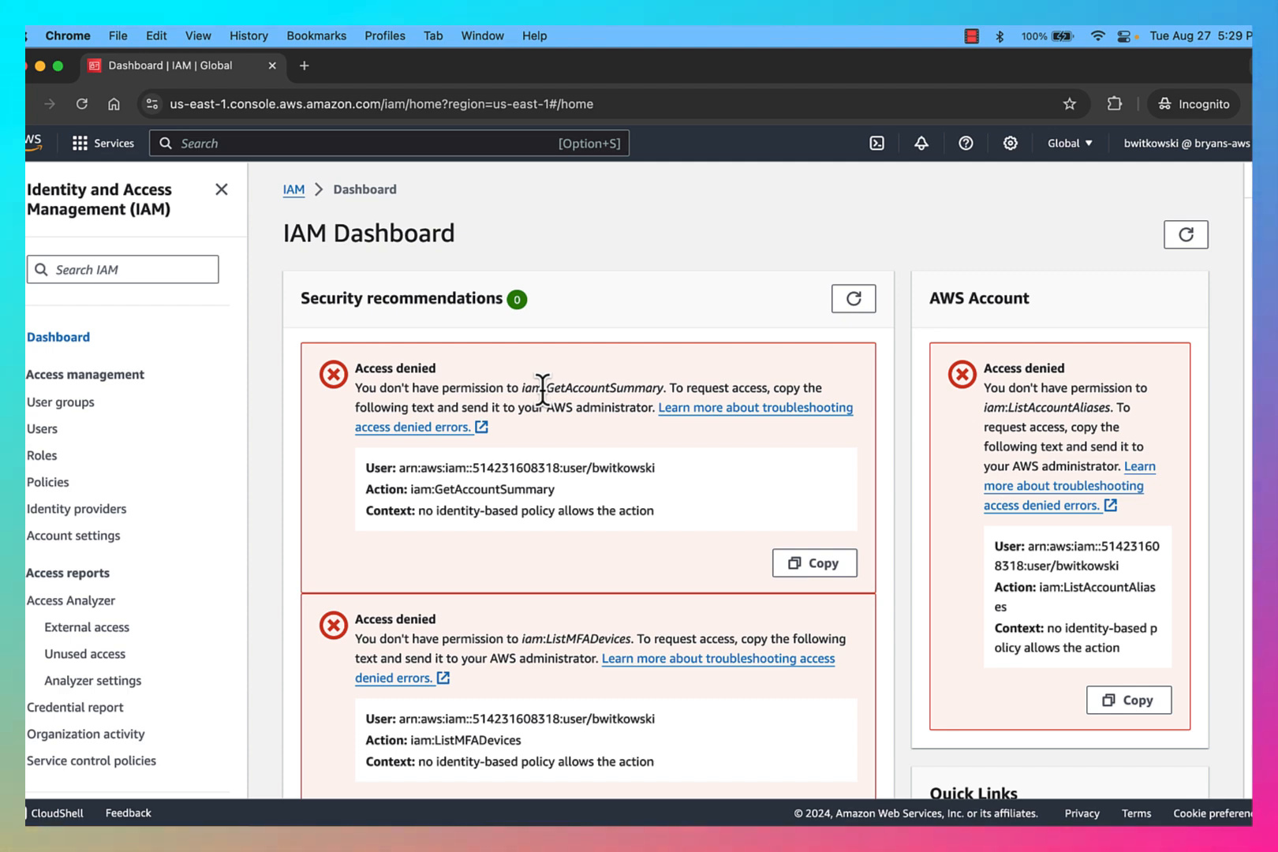
left_click(90, 150)
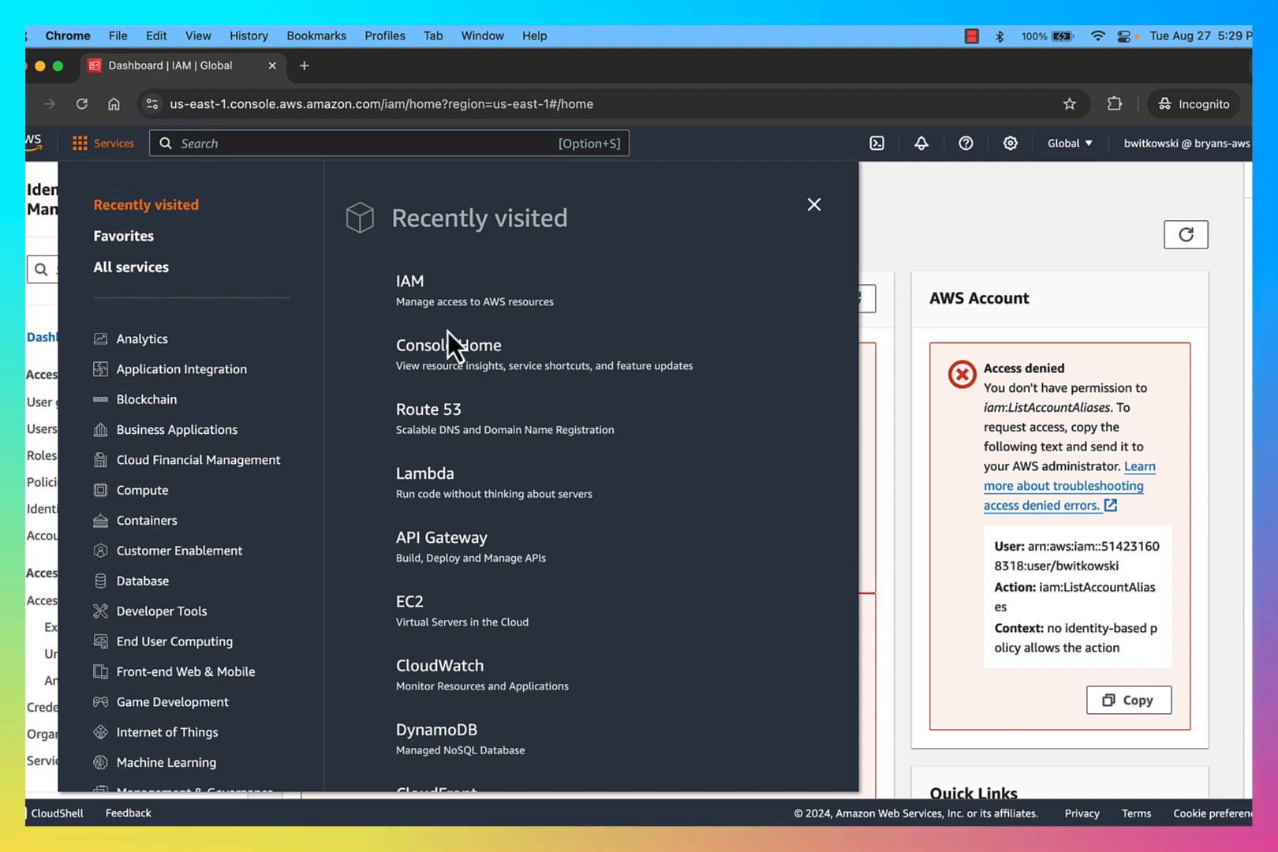
left_click(448, 351)
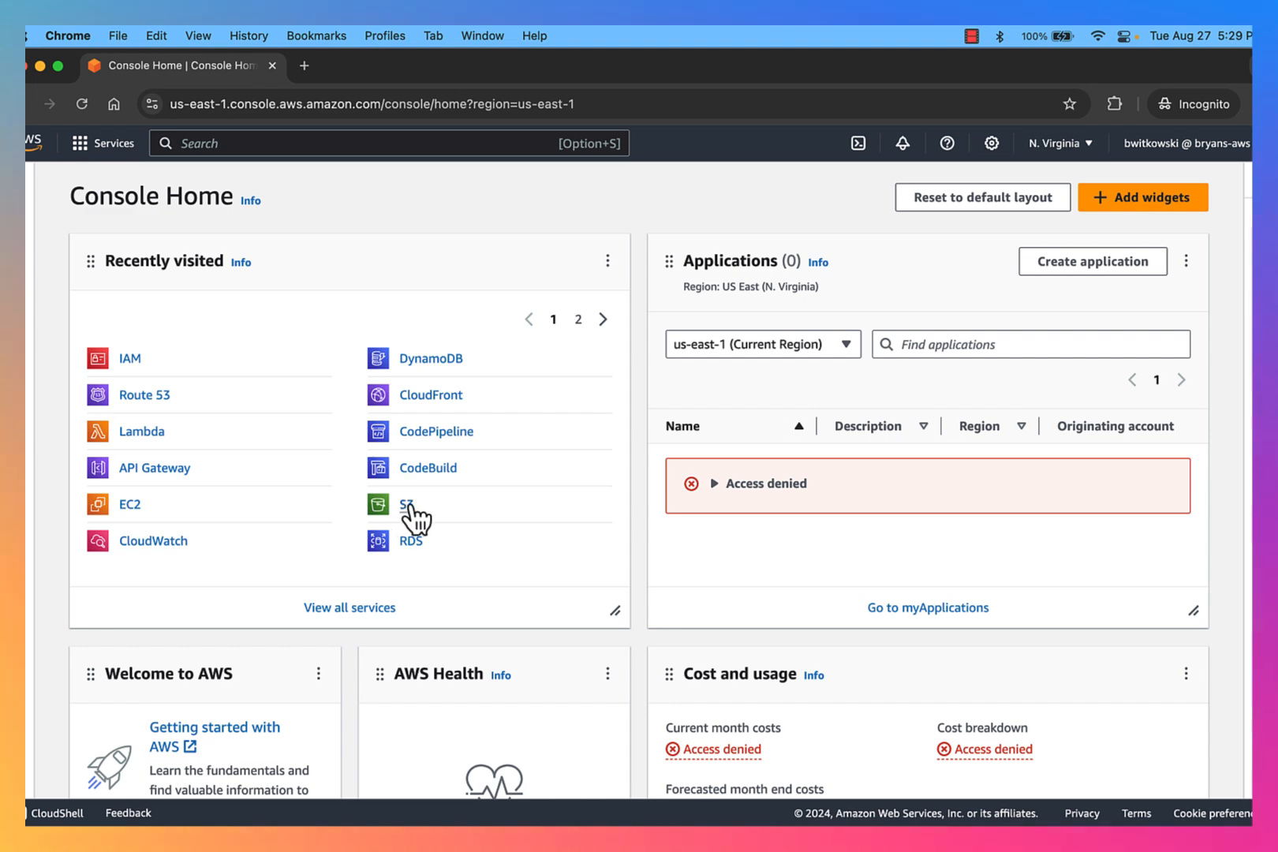
Step: Try to create a general purpose S3 bucket with a random name as the new user, then cancel the bucket creation
left_click(408, 505)
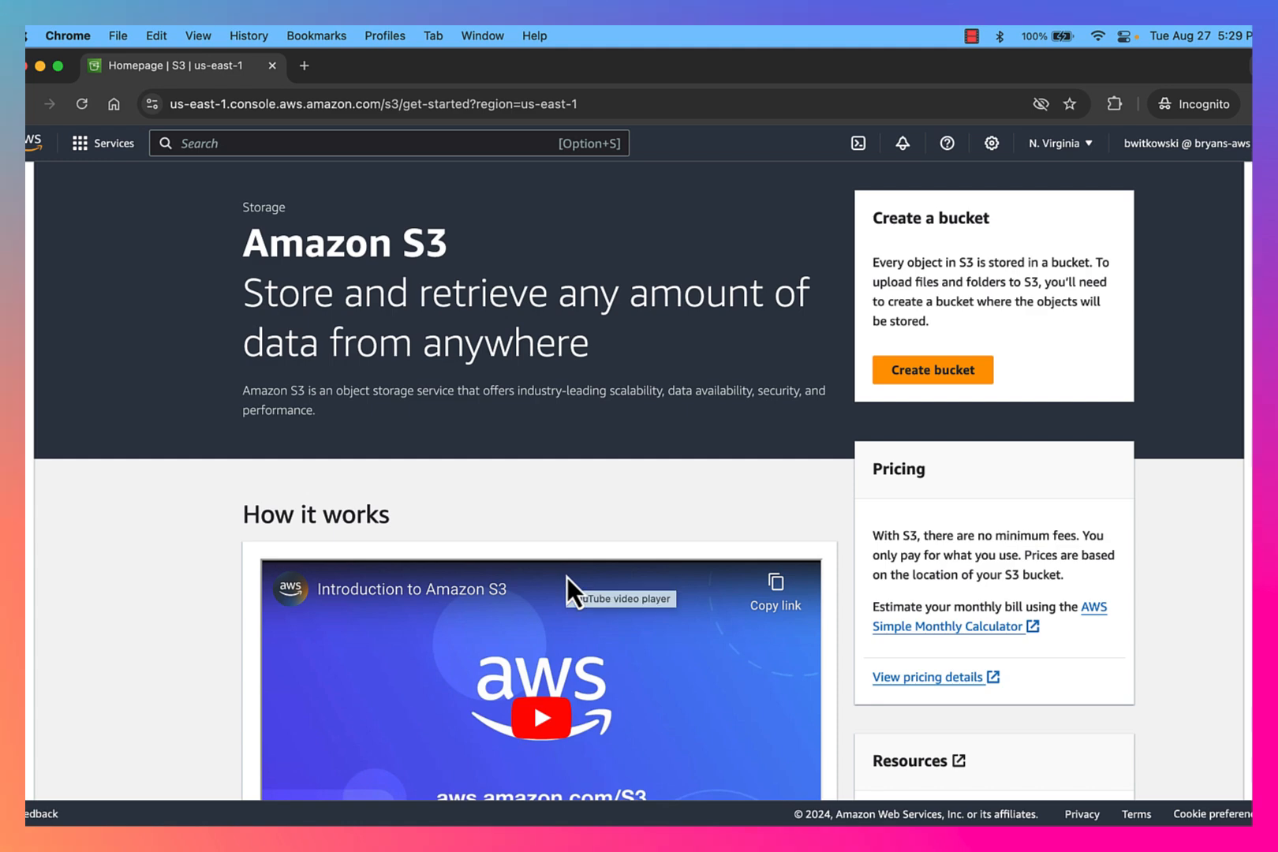
scroll(520, 478, "down", 5)
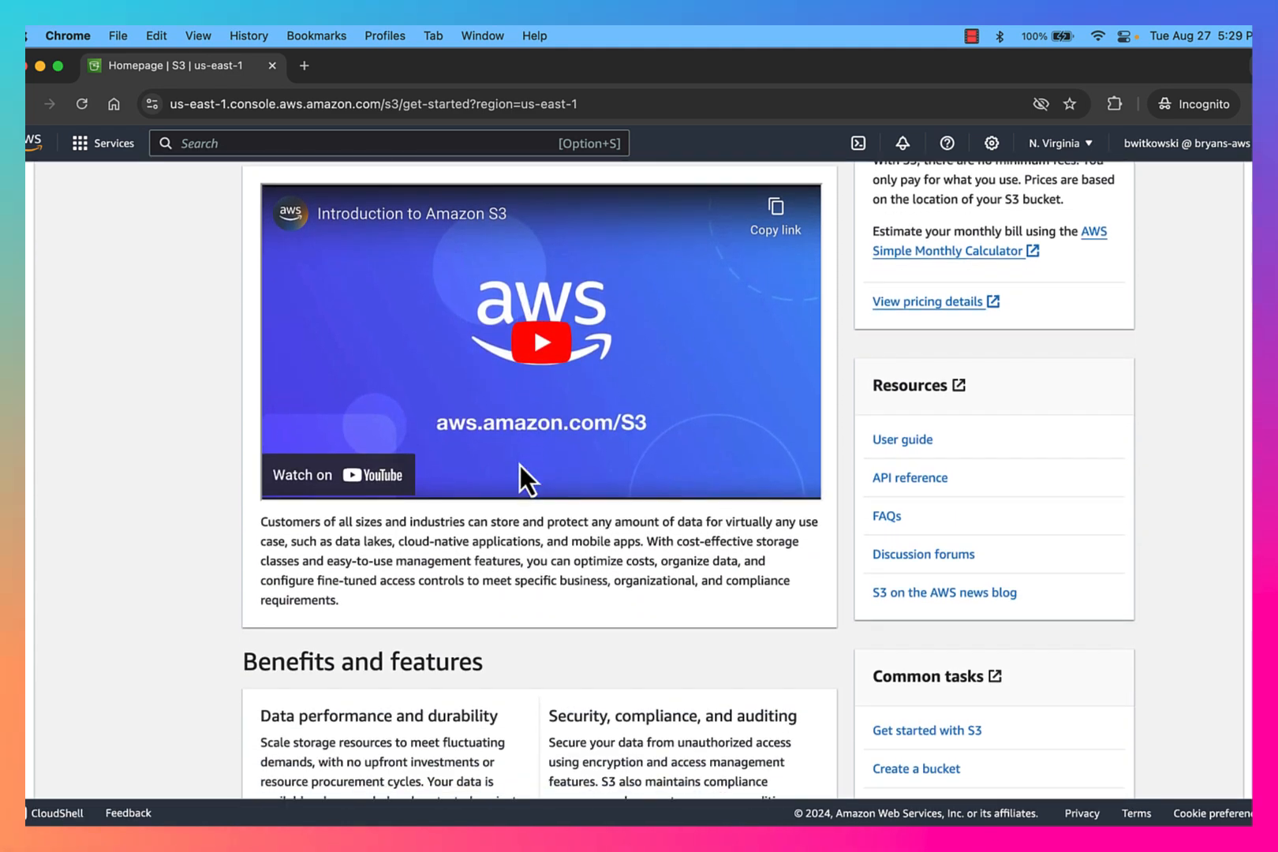
scroll(521, 477, "up", 5)
left_click(908, 375)
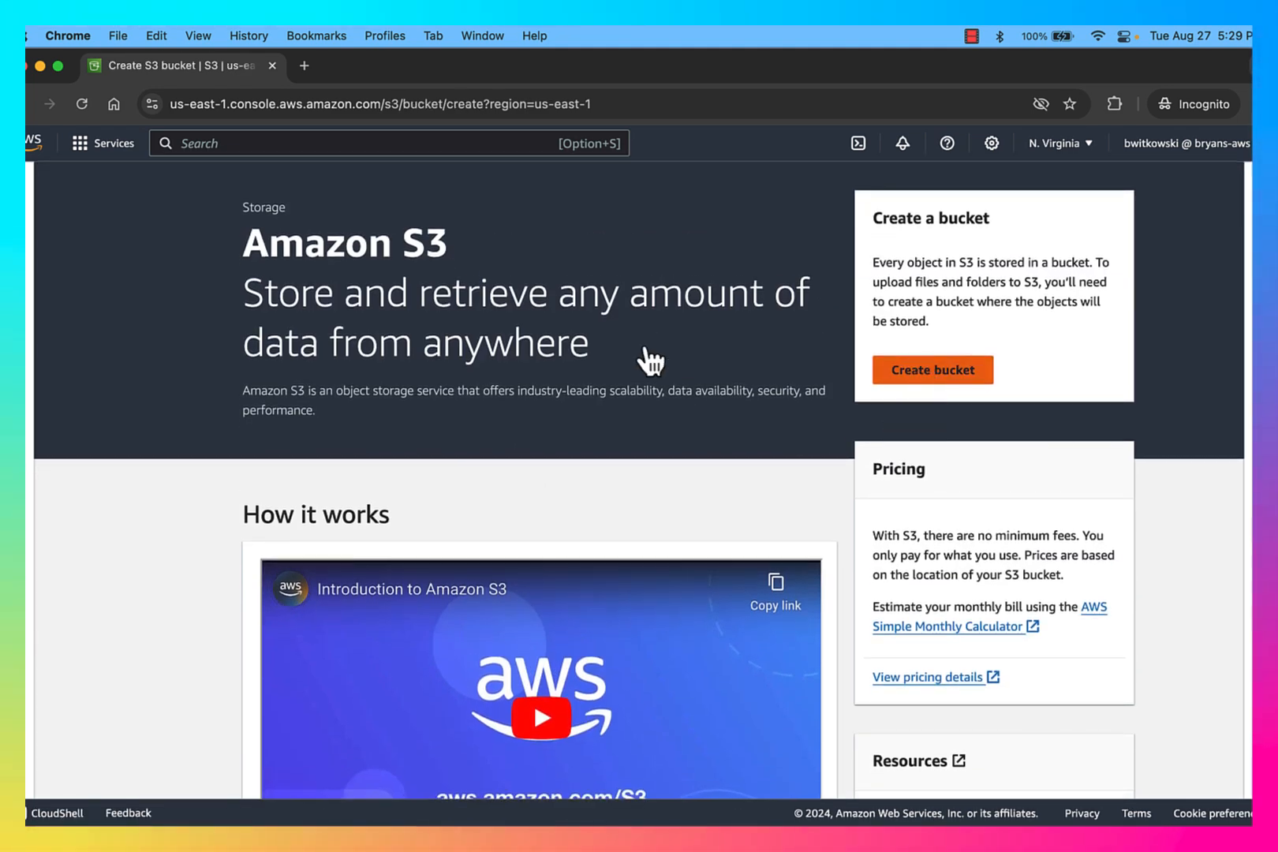
scroll(375, 580, "down", 4)
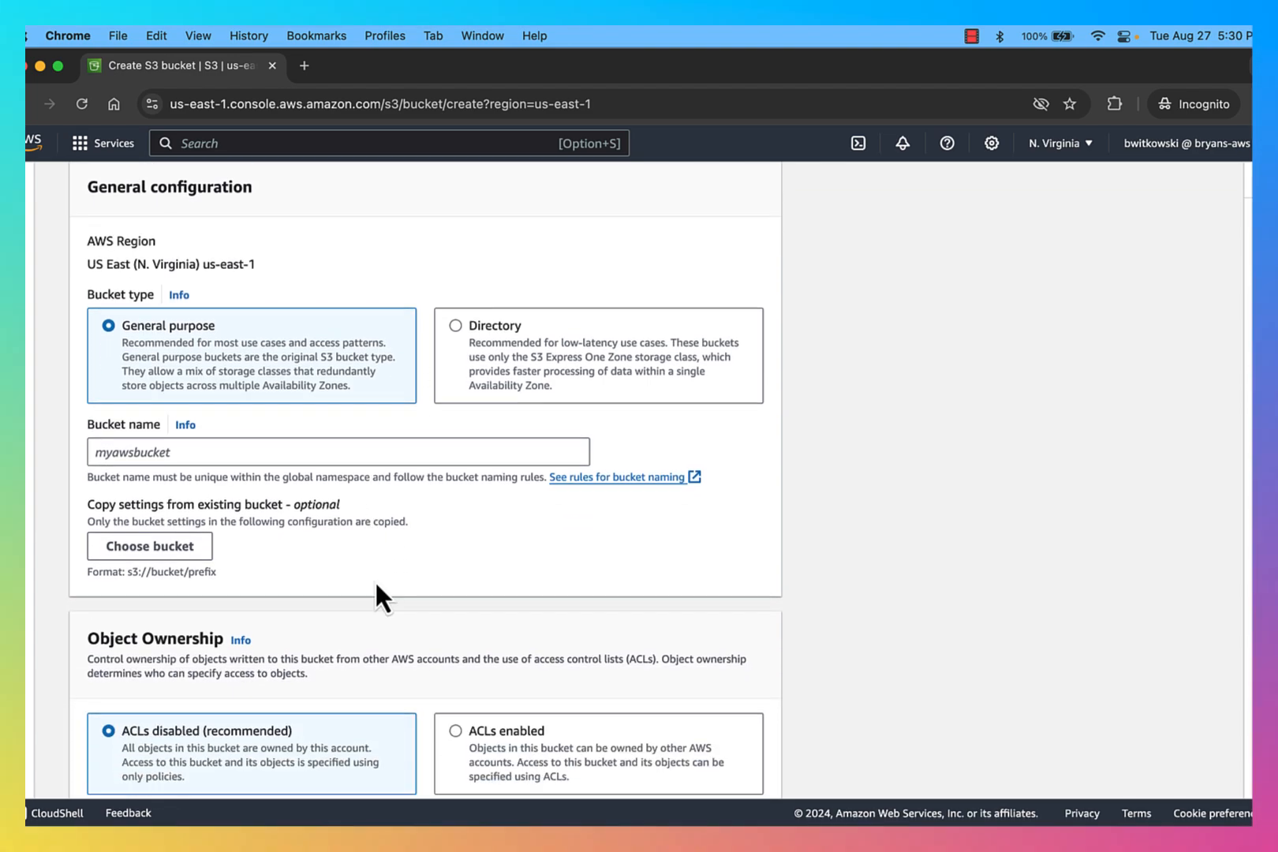
left_click(361, 445)
type("sdfasdfasdf")
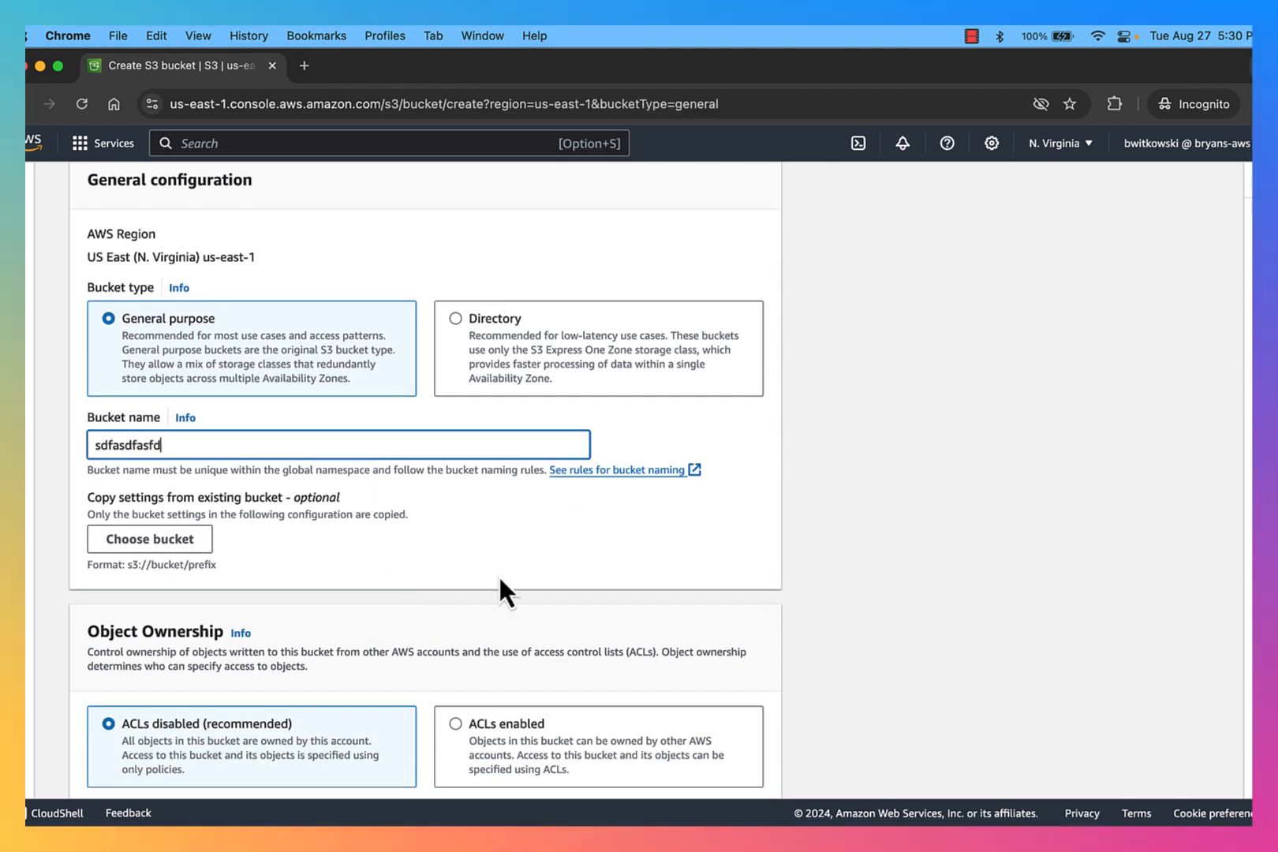
scroll(498, 582, "down", 10)
scroll(497, 582, "down", 10)
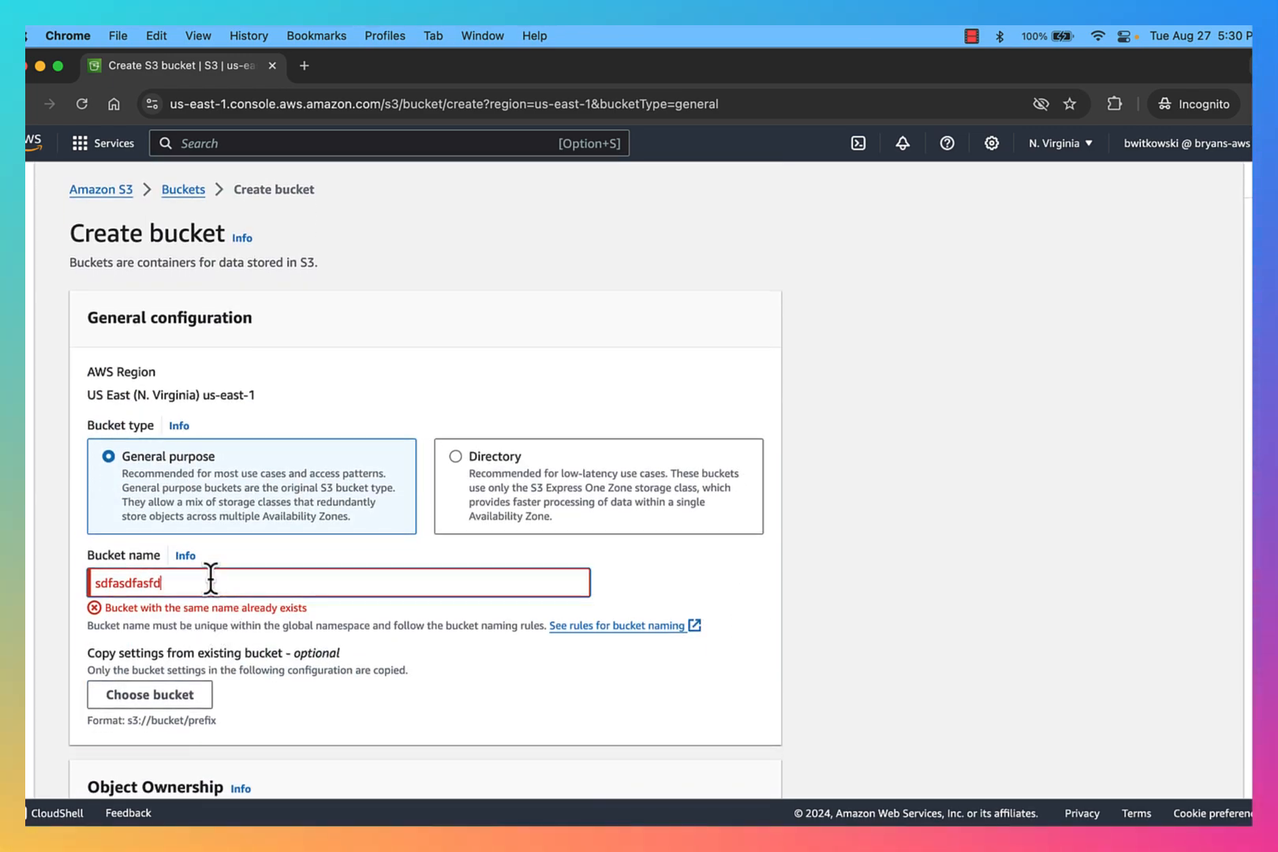
left_click(211, 580)
type("fasdfasdfasdfasdfasdfasdf")
scroll(479, 610, "down", 3)
scroll(479, 610, "down", 15)
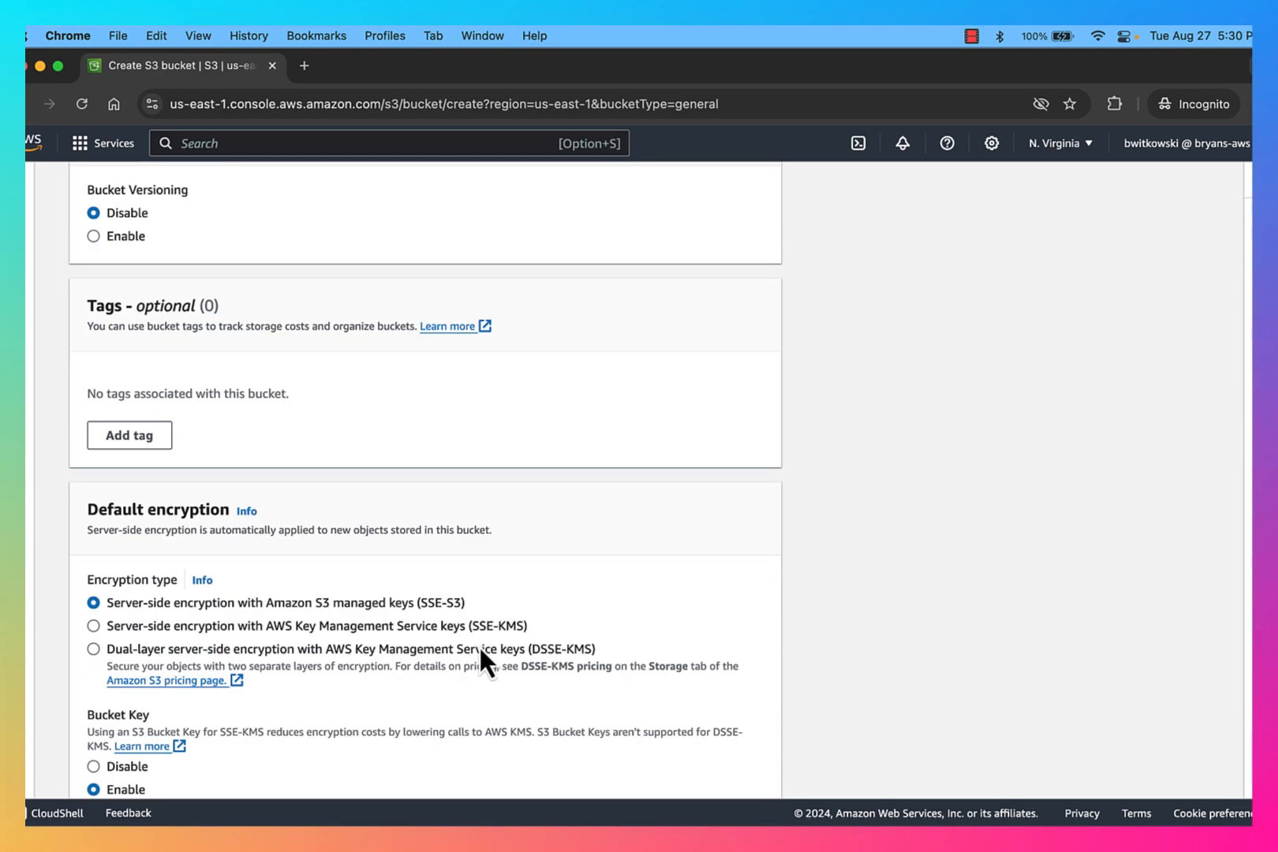
left_click(692, 760)
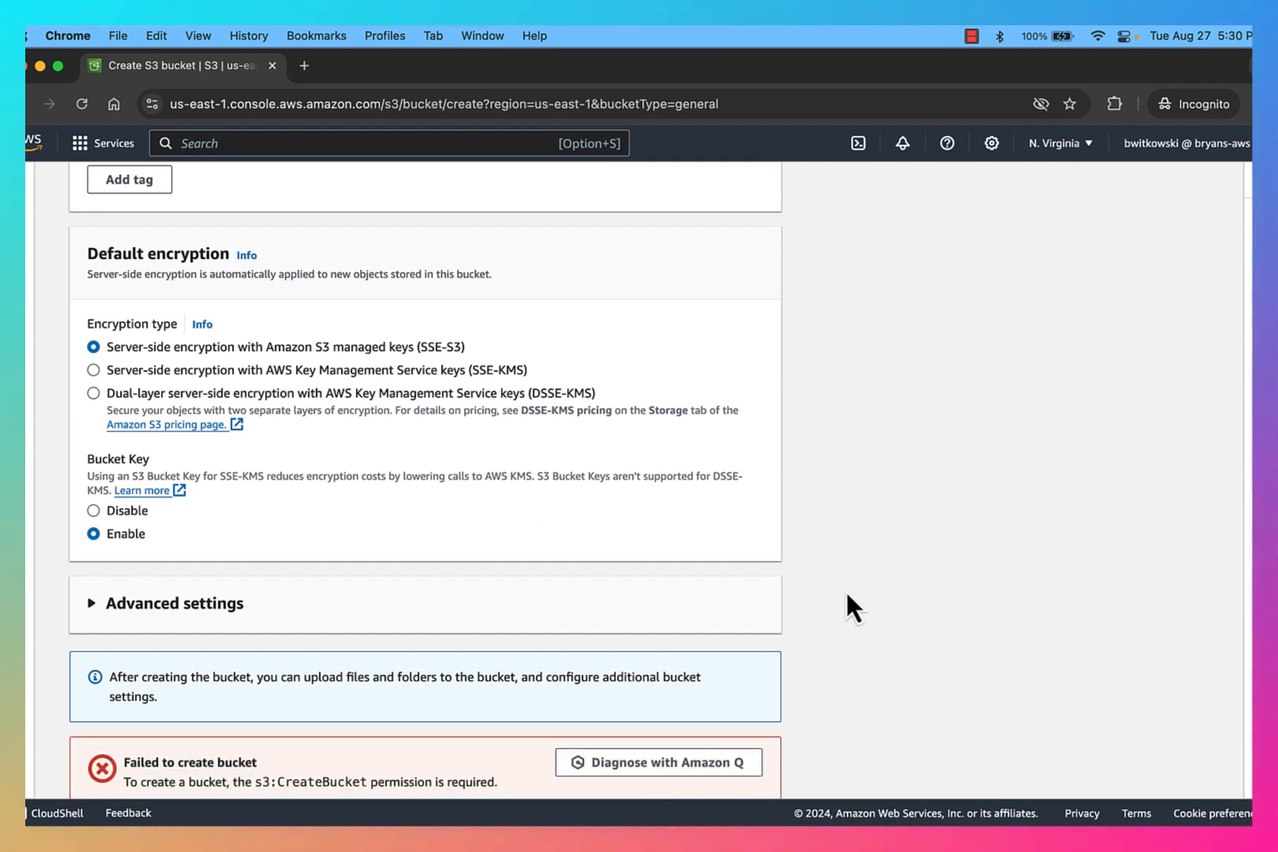
scroll(846, 590, "down", 5)
triple_click(170, 574)
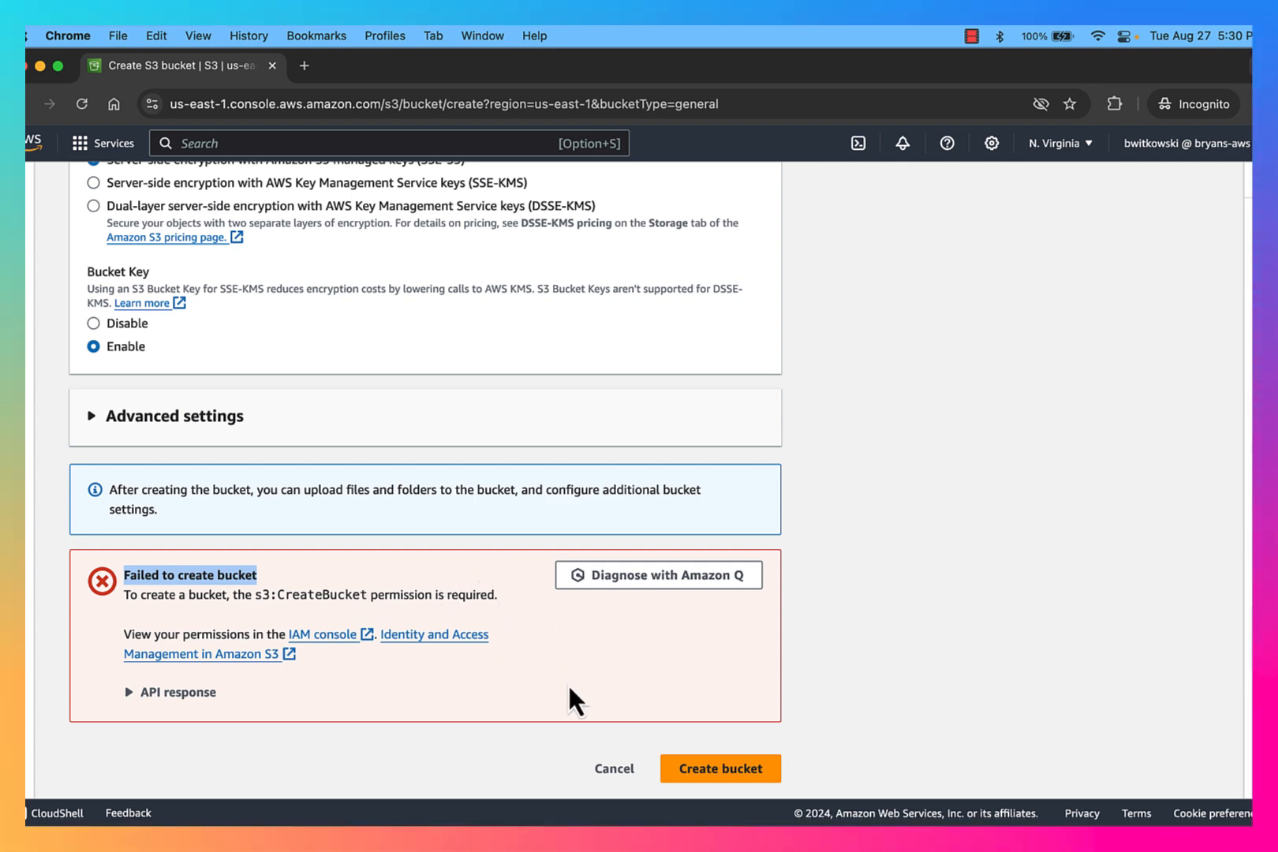
left_click(615, 772)
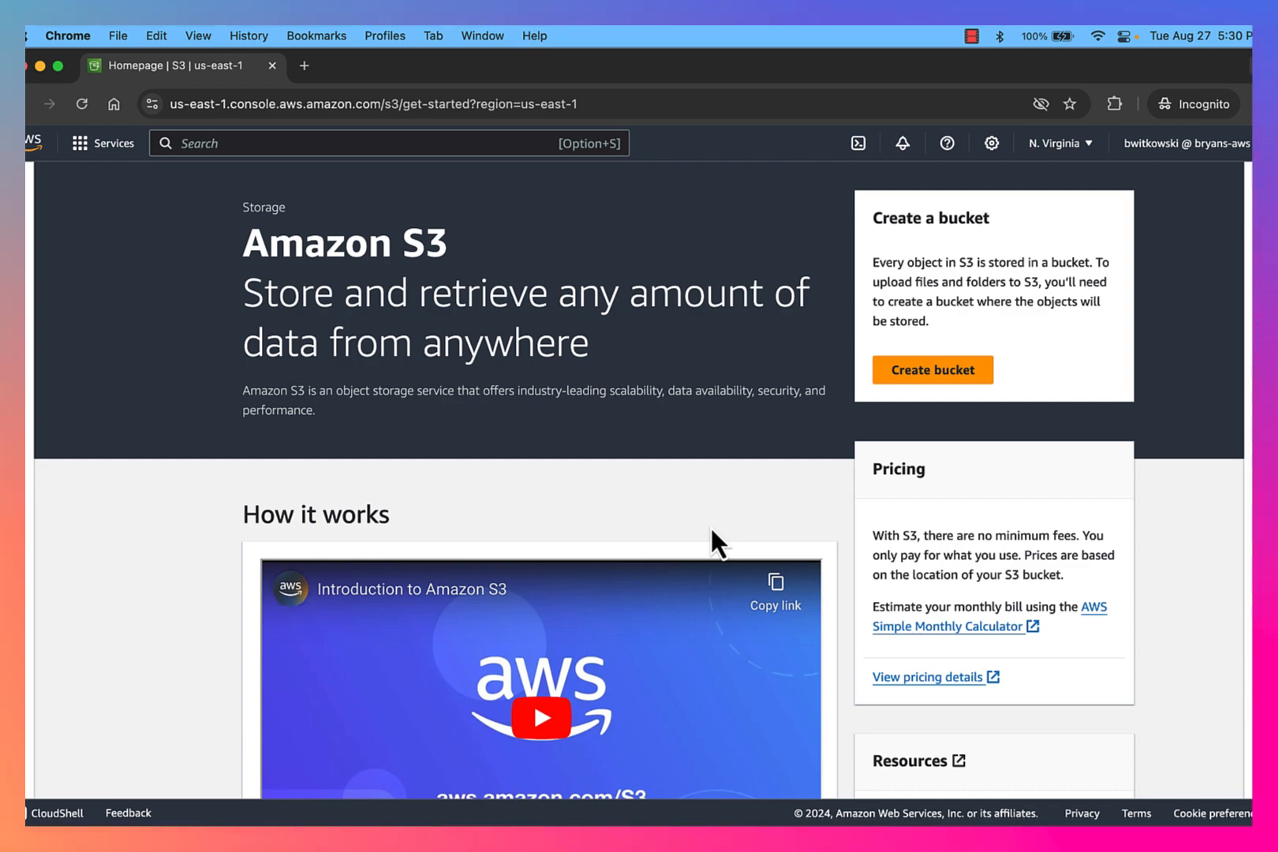
Step: Switch to the administrator's browser window and review the new IAM user's details and permissions, returning to the Users list
key("ctrl+Up")
left_click(486, 337)
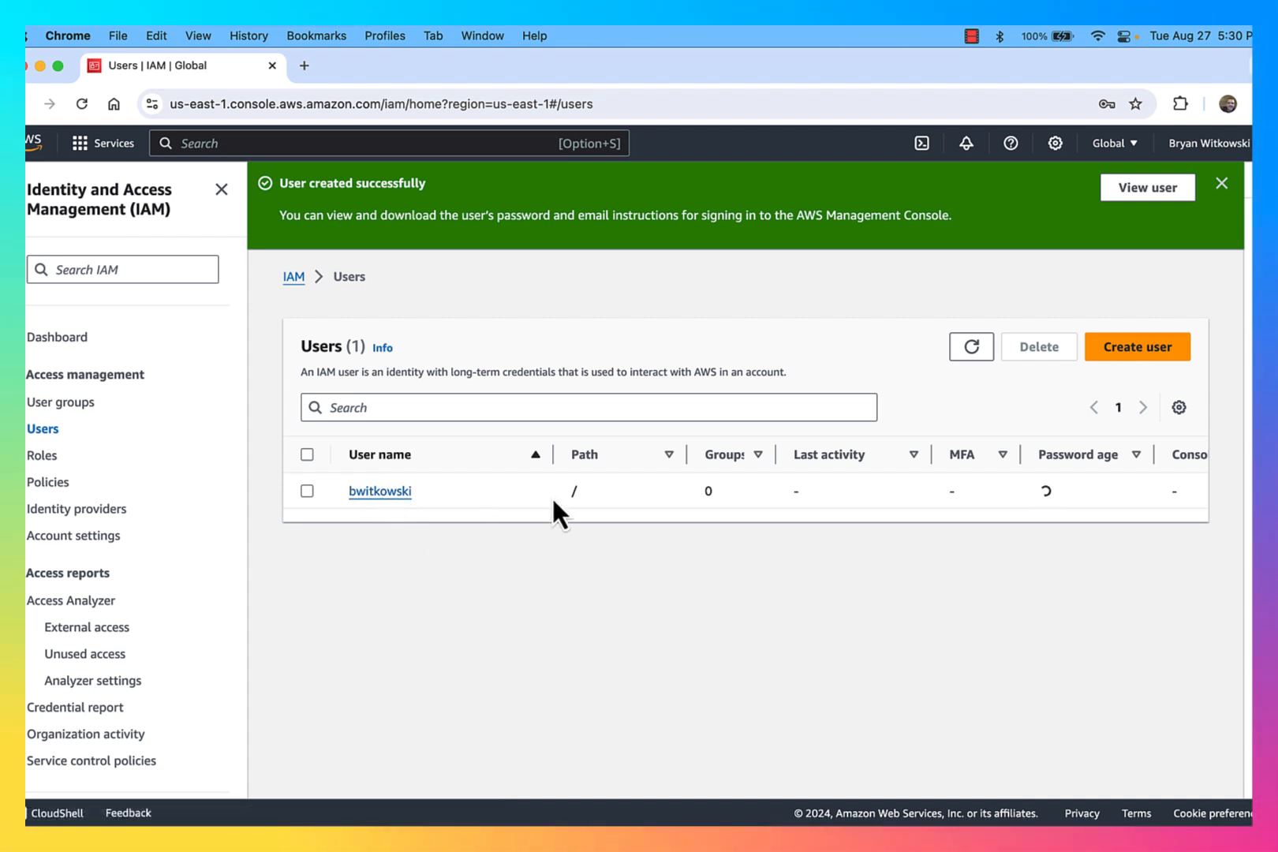
left_click(971, 352)
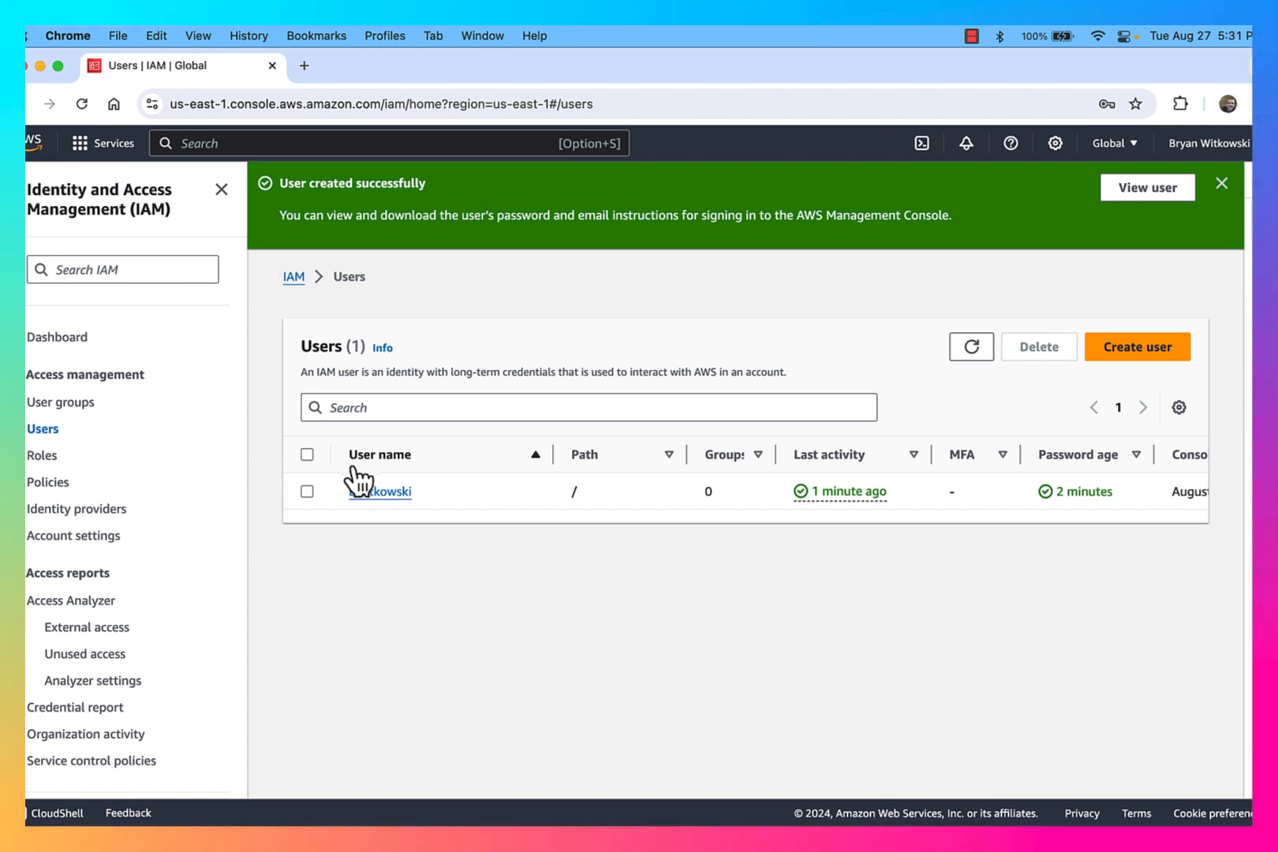
left_click(375, 492)
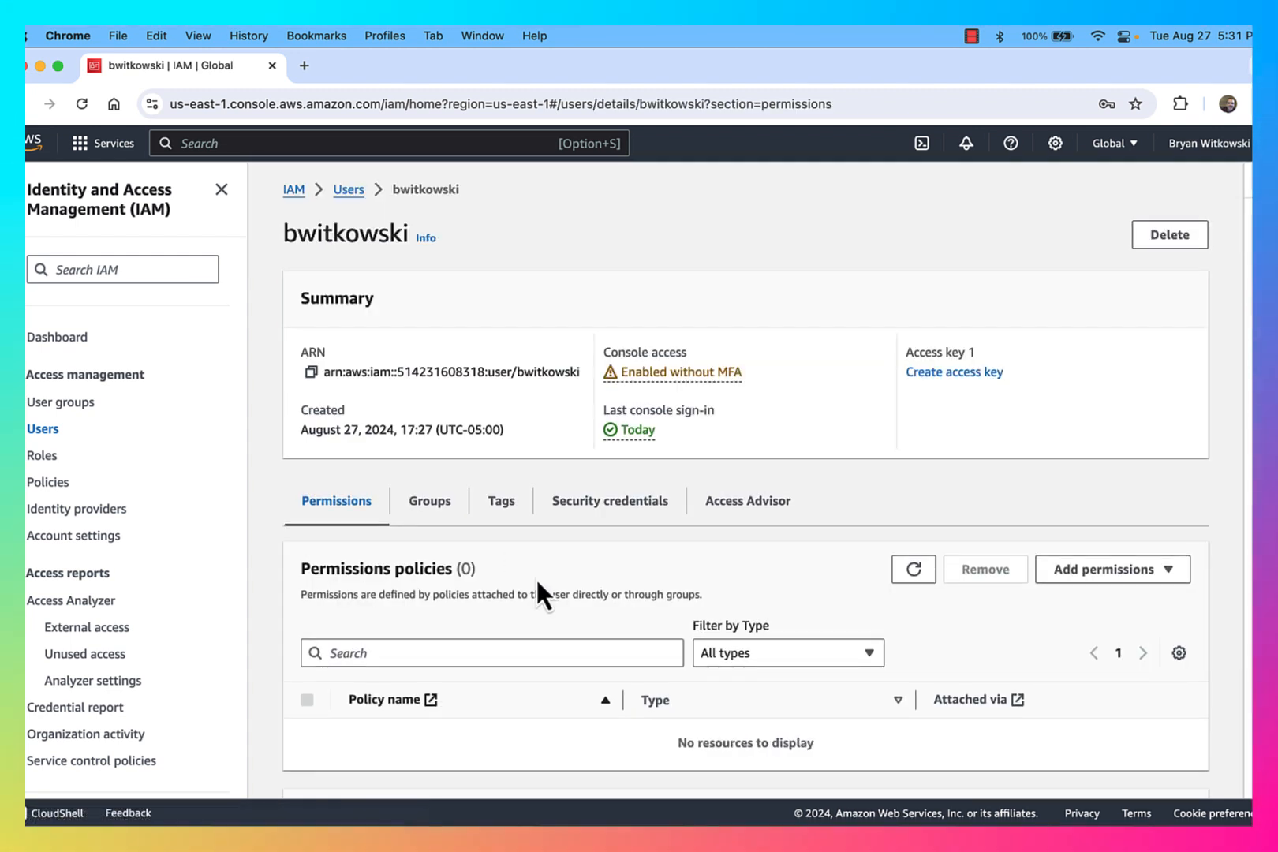
scroll(662, 565, "down", 2)
scroll(661, 569, "down", 2)
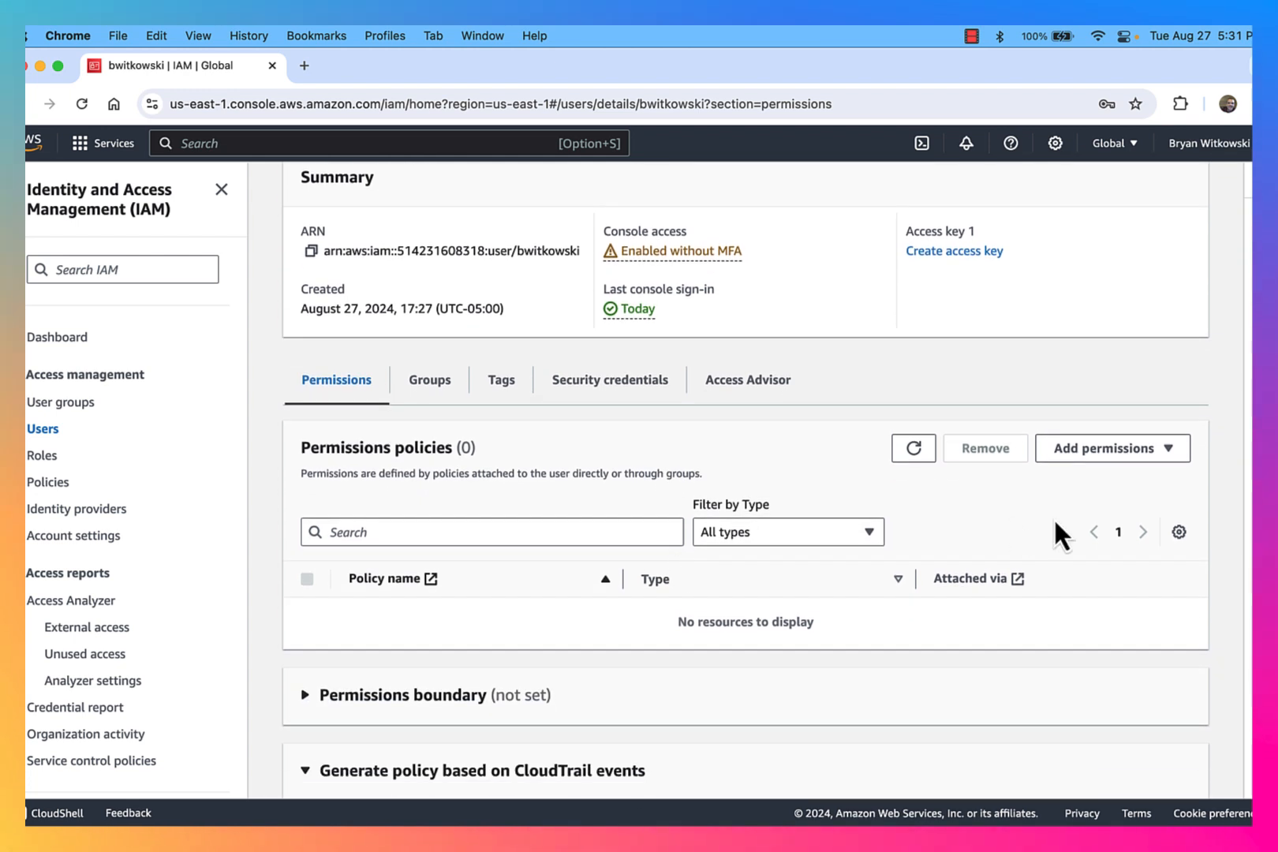
left_click(1134, 451)
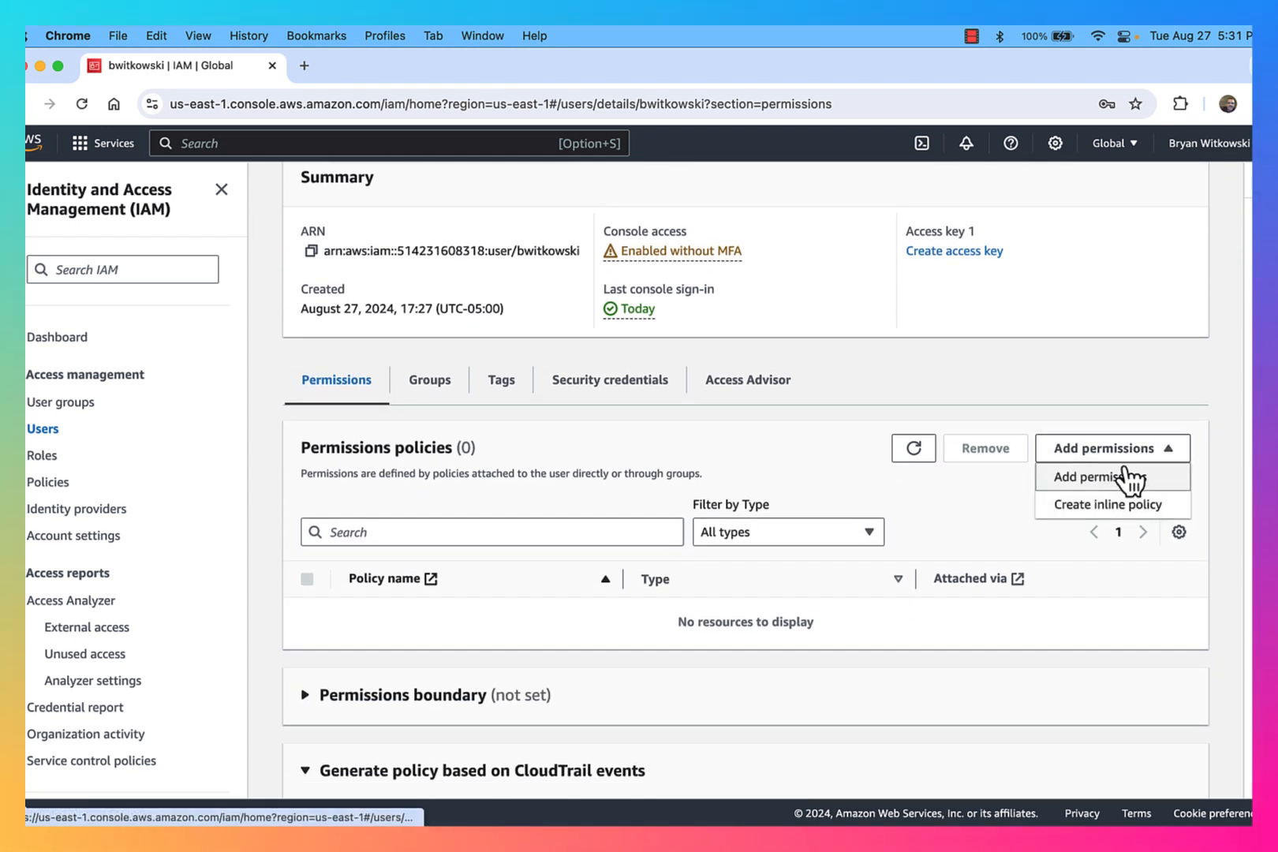
left_click(984, 532)
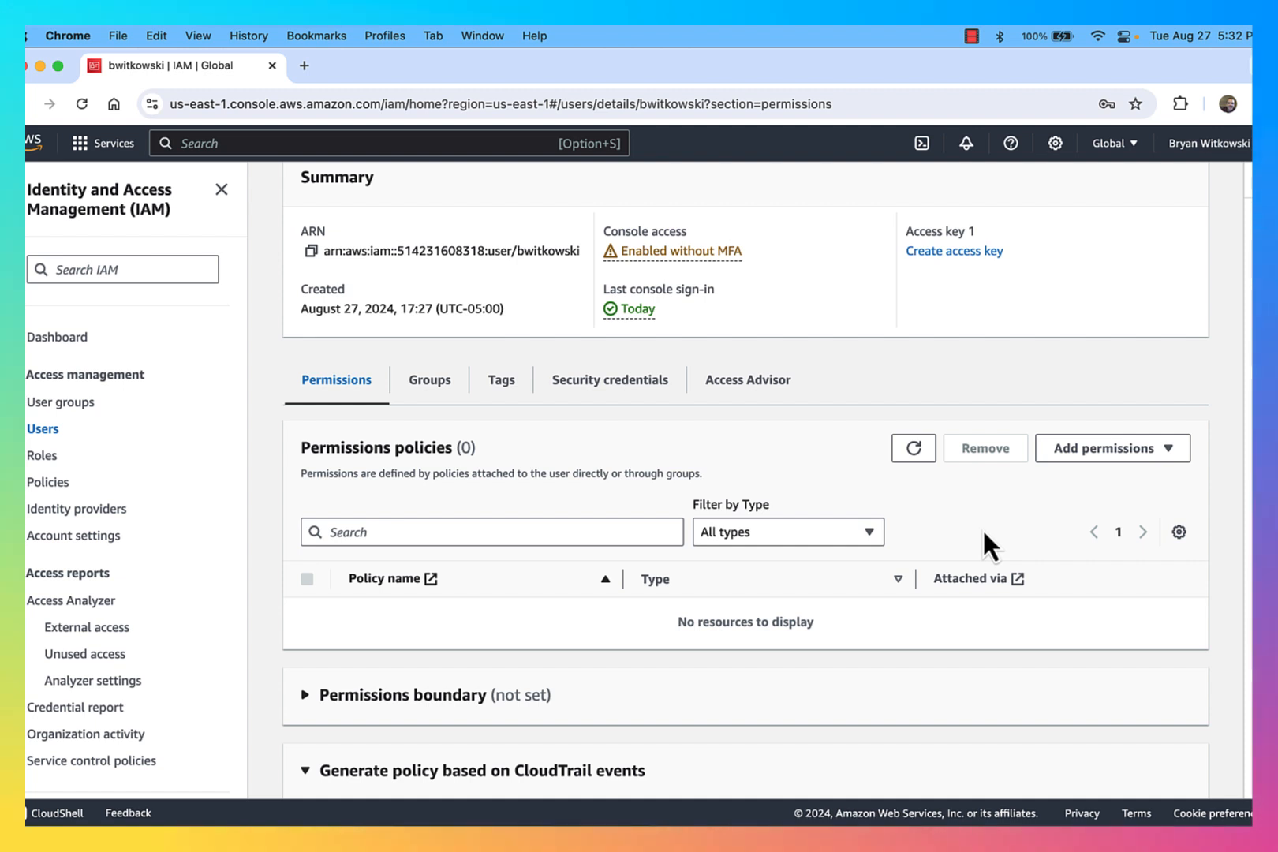
left_click(43, 430)
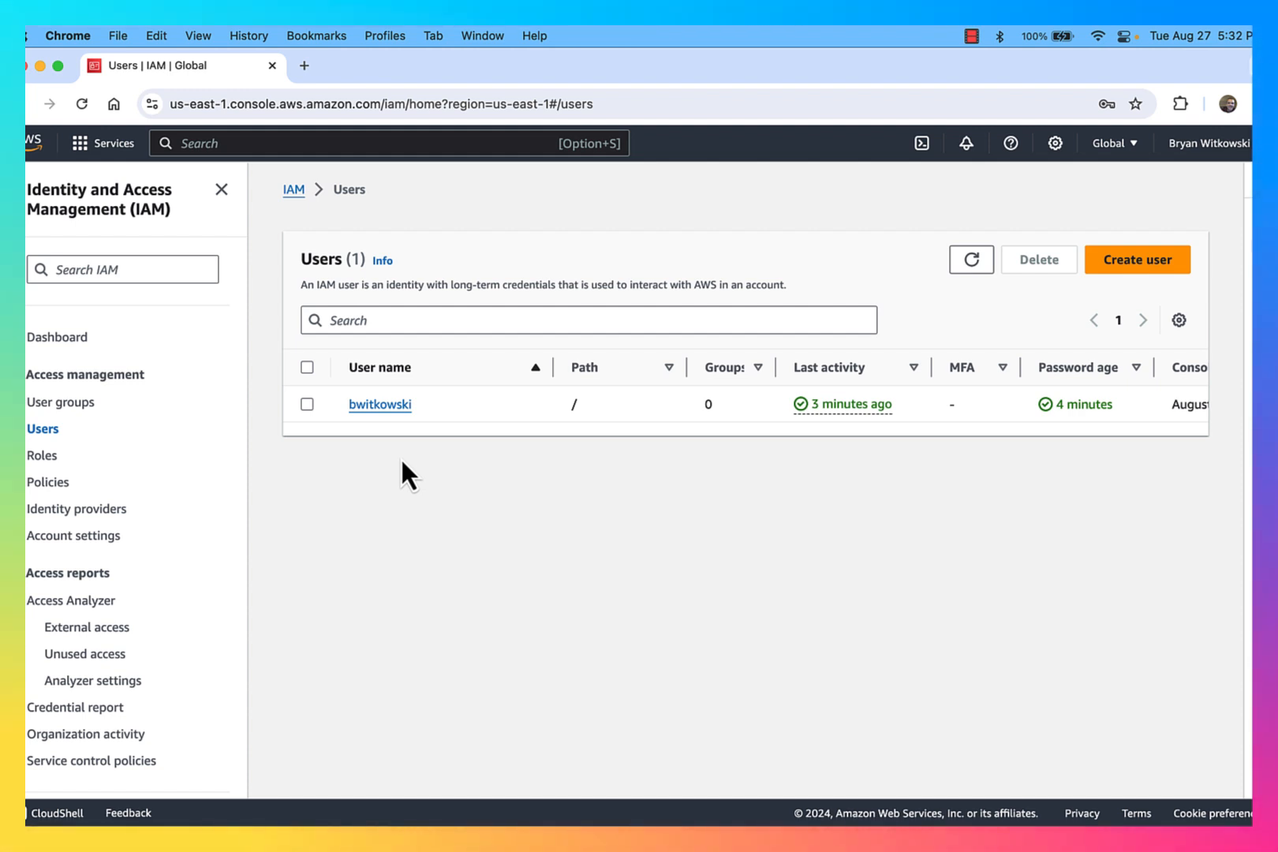
Step: Start creating a new IAM user group named administrators
left_click(81, 404)
left_click(1111, 242)
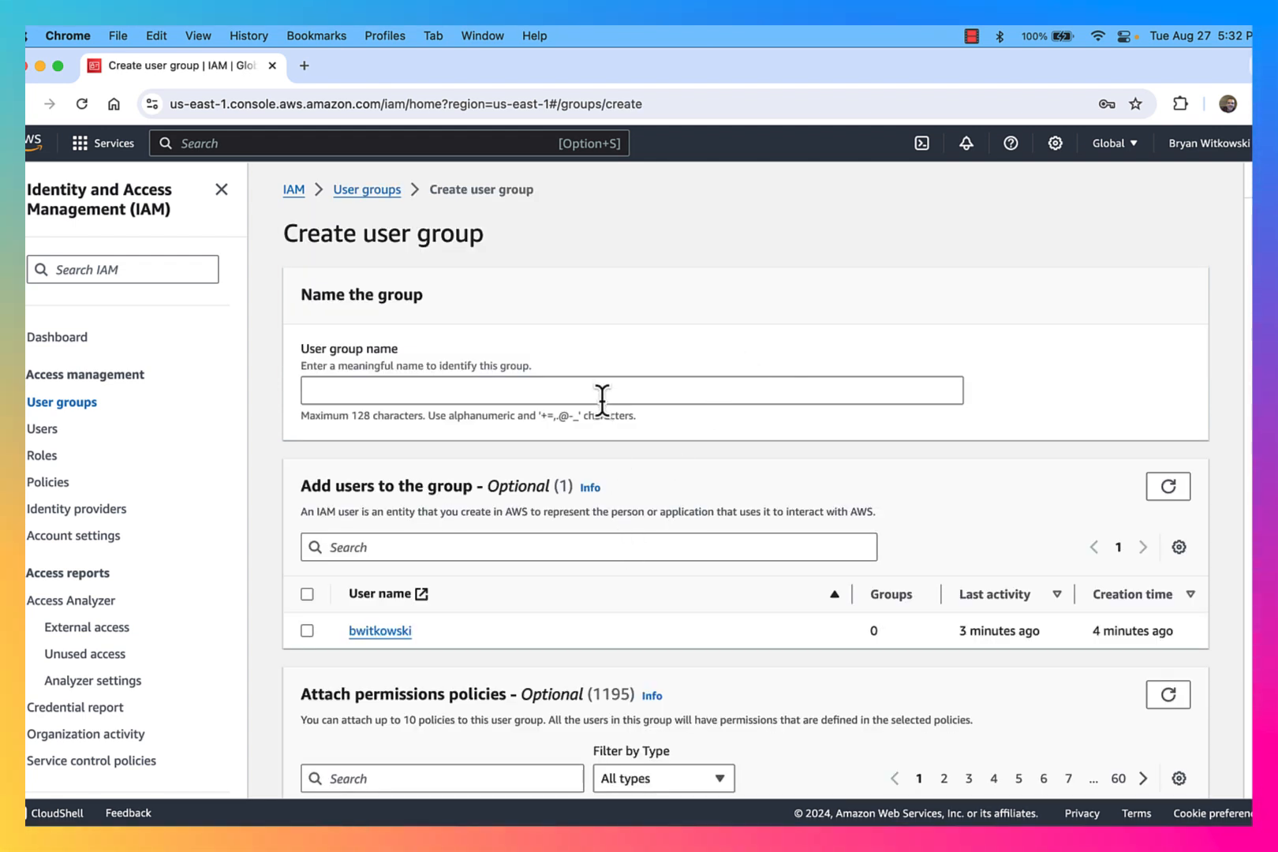
left_click(602, 392)
type("administ")
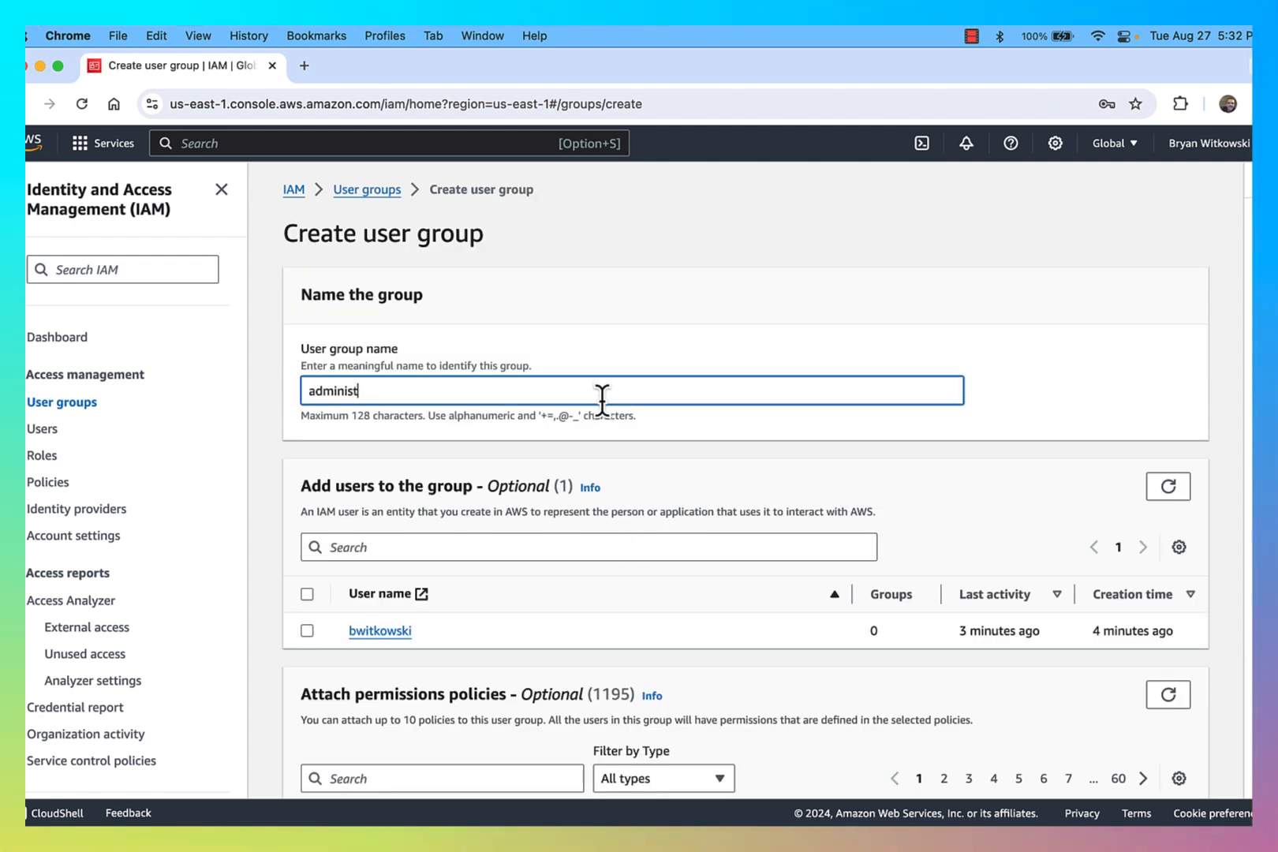
type("rators")
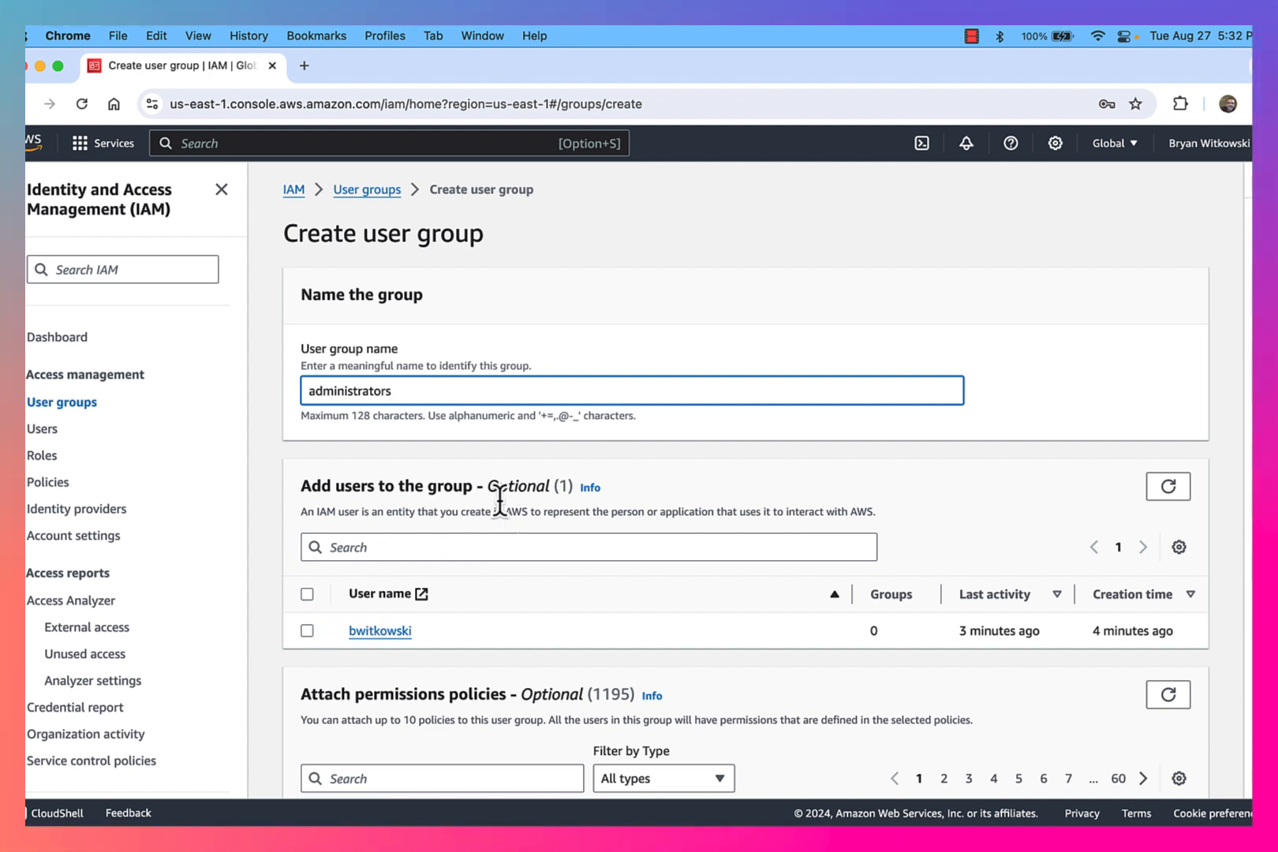
Step: Add the new IAM user to the administrators group and create the group
left_click(307, 632)
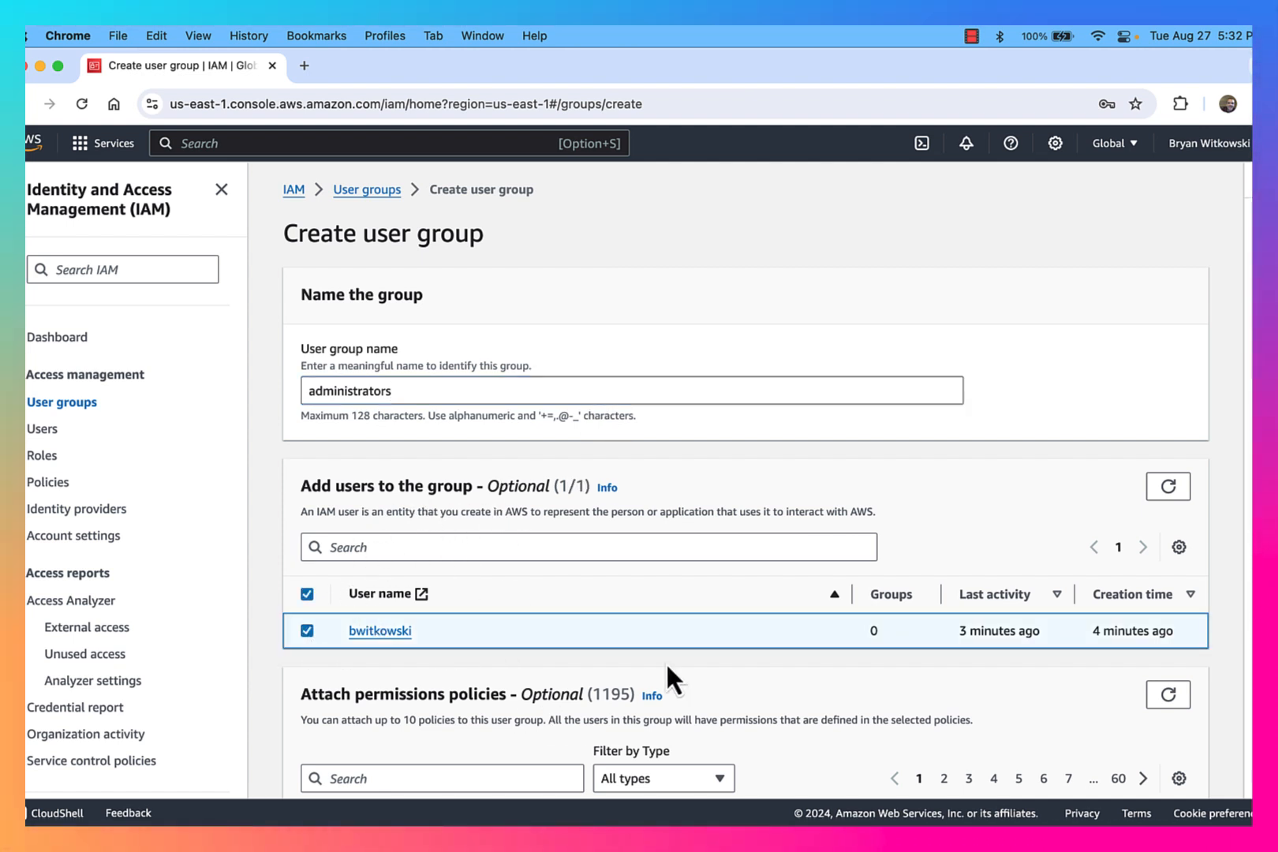
scroll(665, 671, "down", 5)
scroll(664, 670, "down", 2)
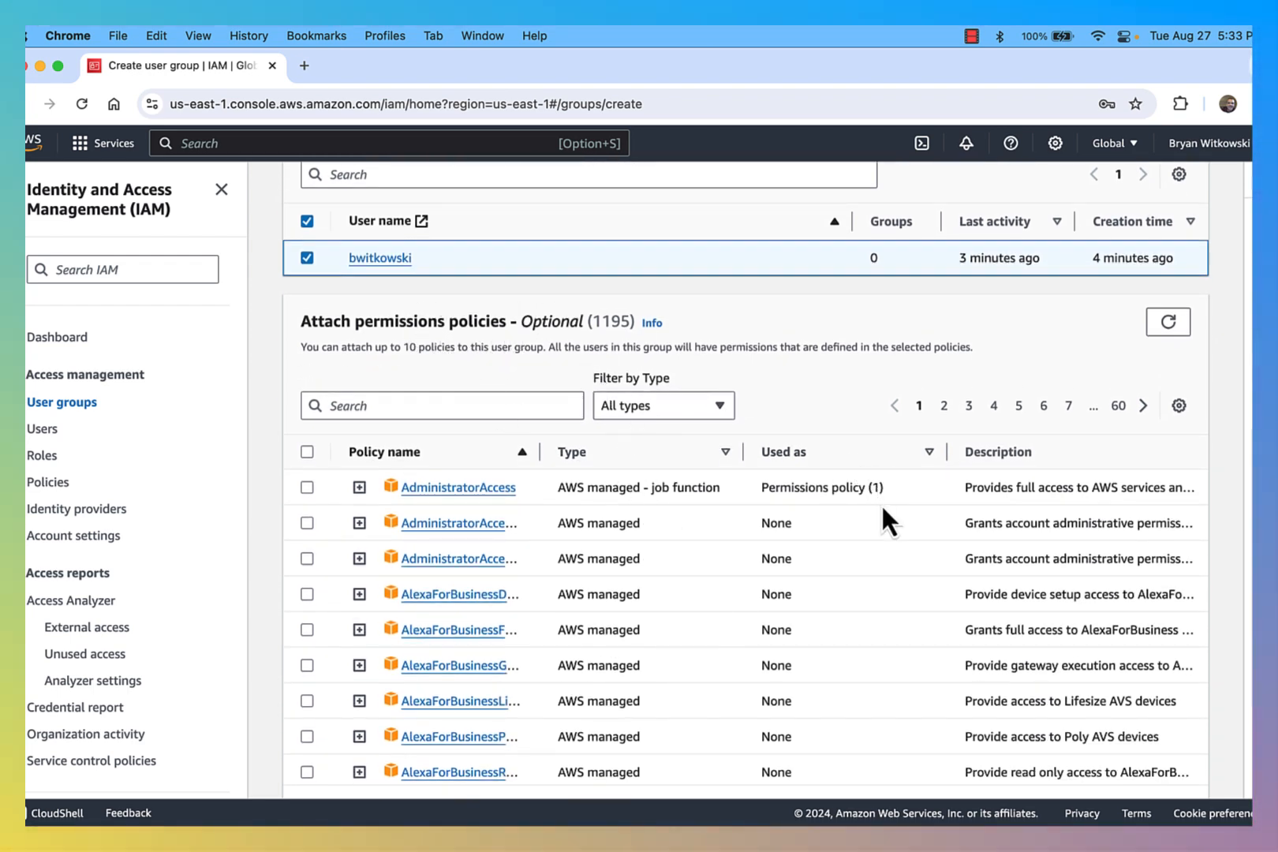
left_click_drag(538, 460, 596, 455)
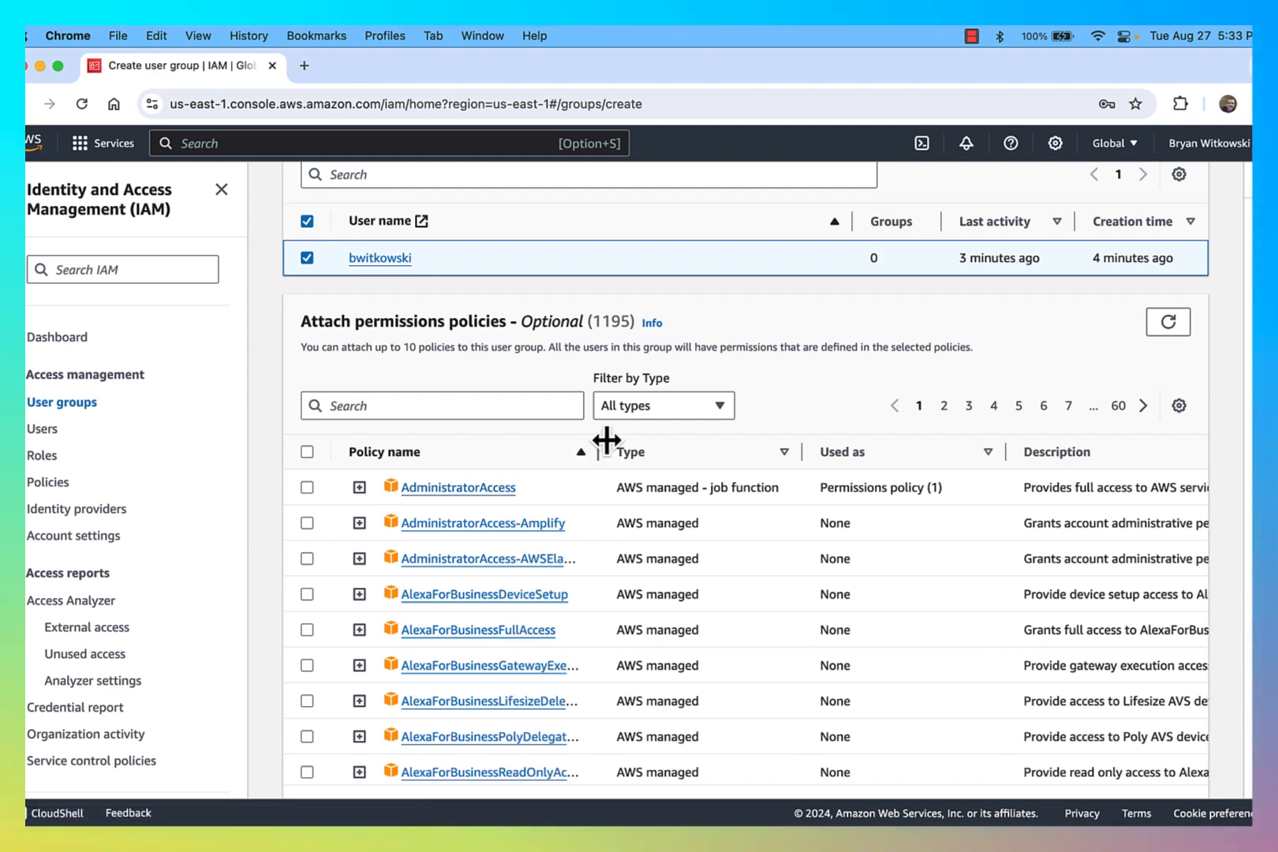
scroll(875, 655, "down", 6)
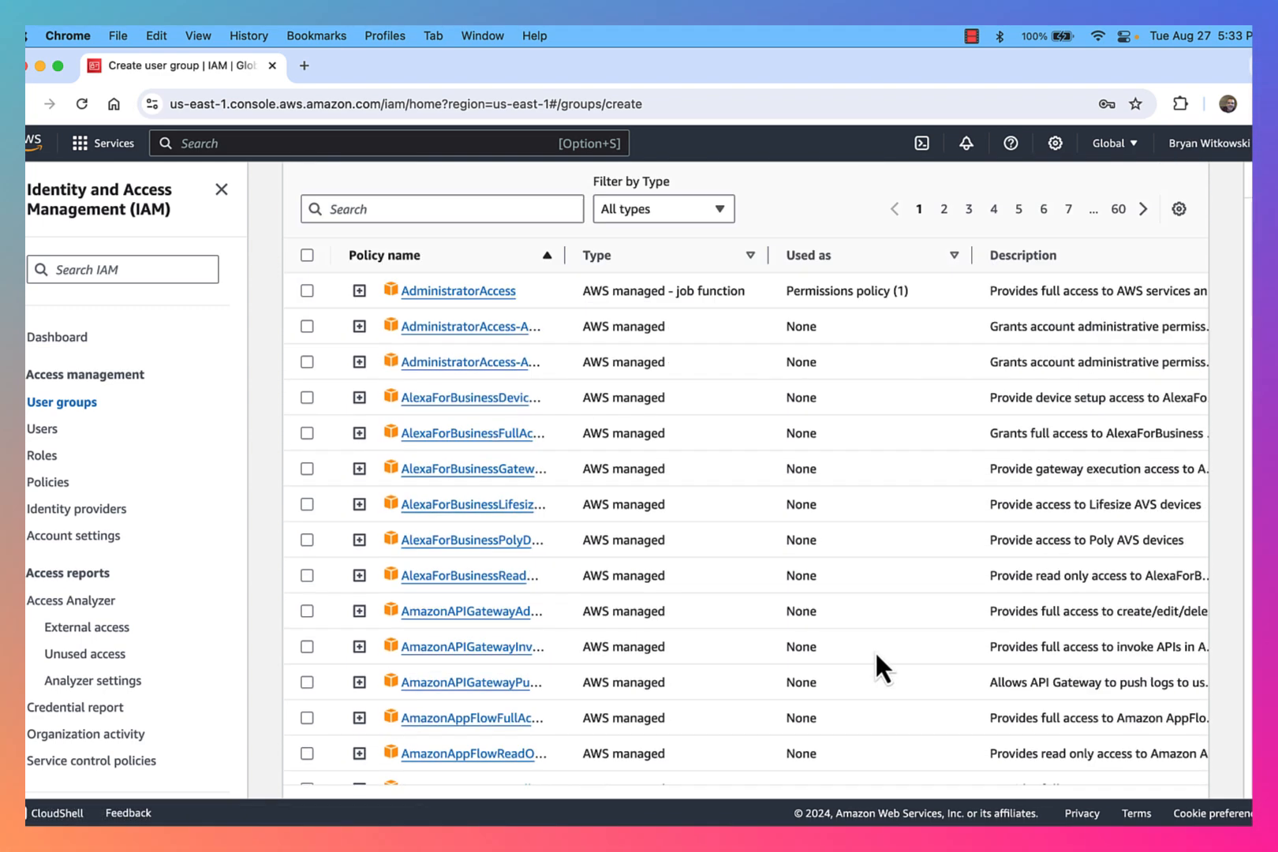
left_click(1119, 775)
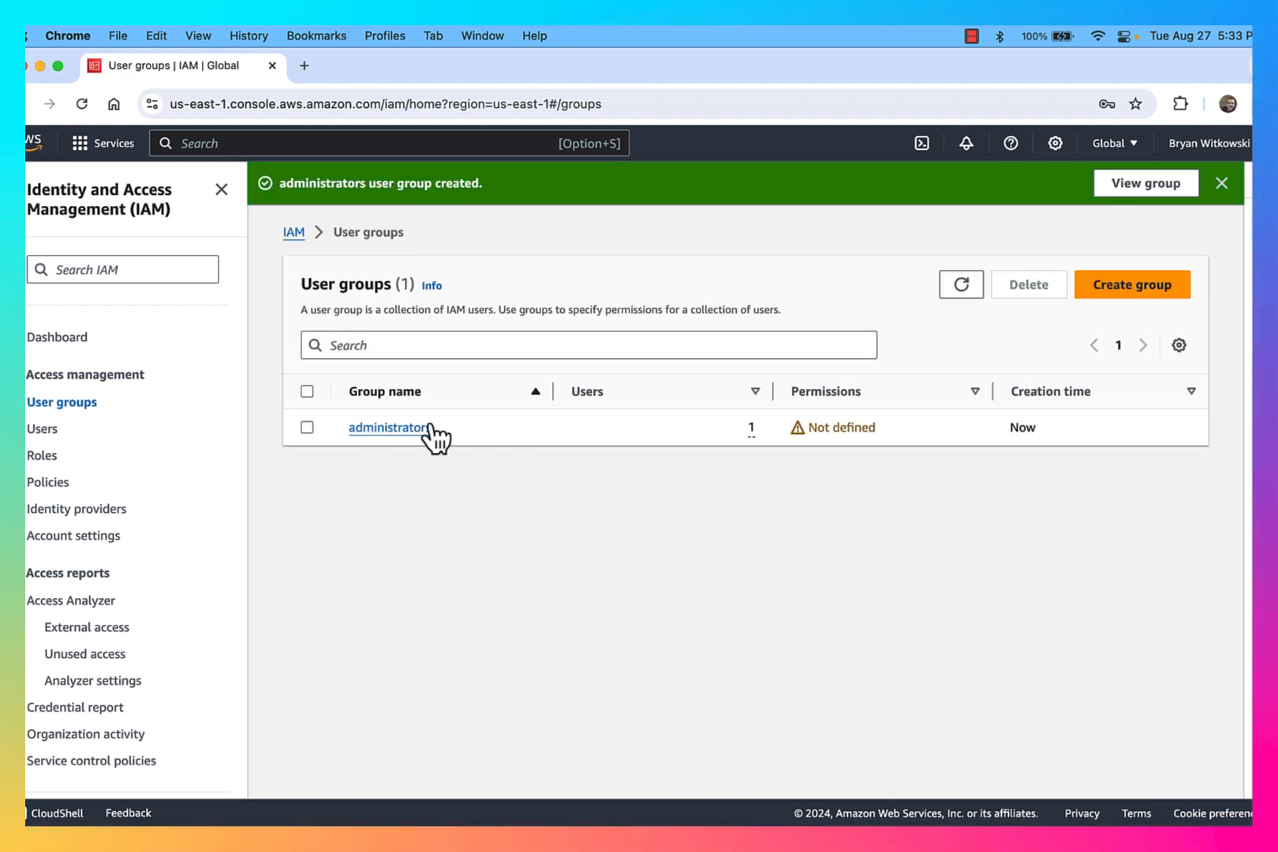
Step: Attach the AdministratorAccess policy to the administrators user group
left_click(389, 429)
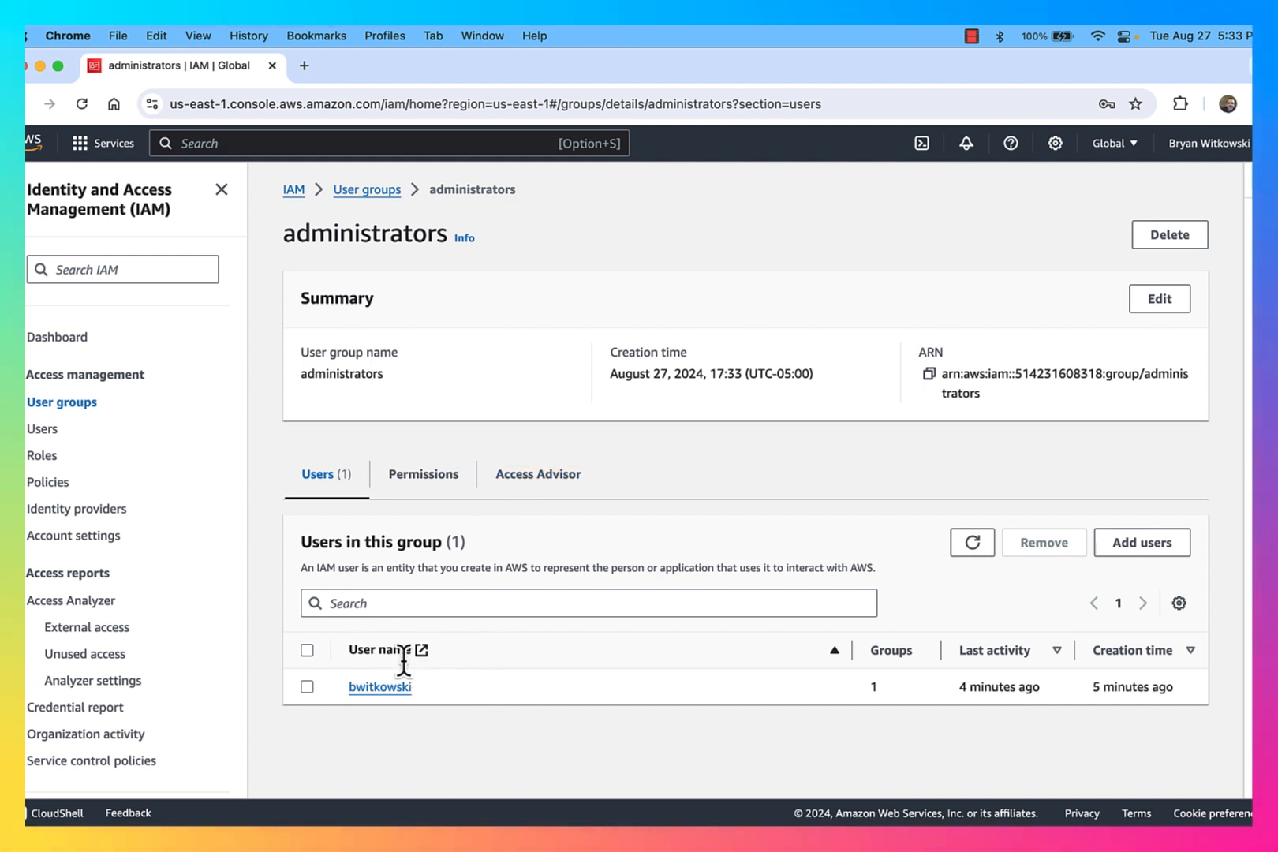
left_click(442, 483)
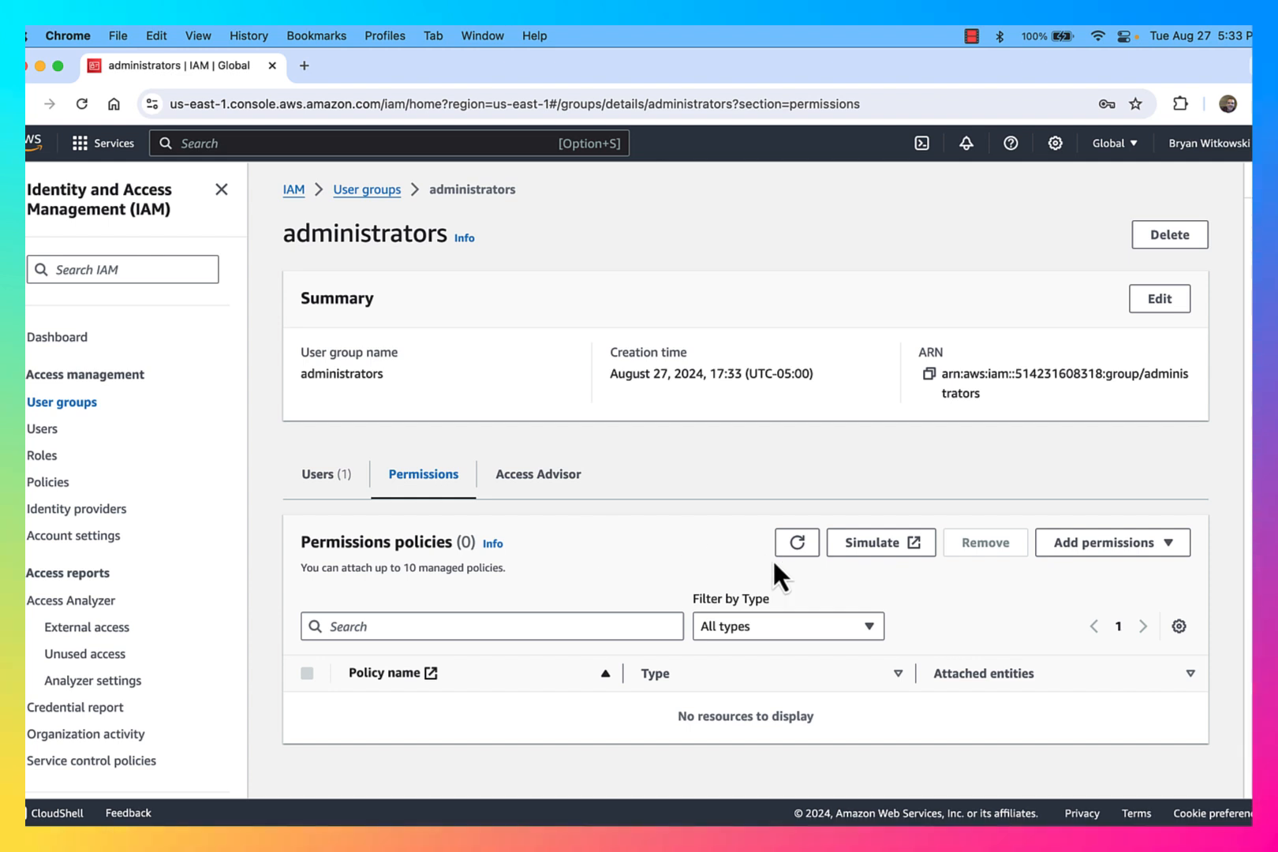
left_click(1098, 548)
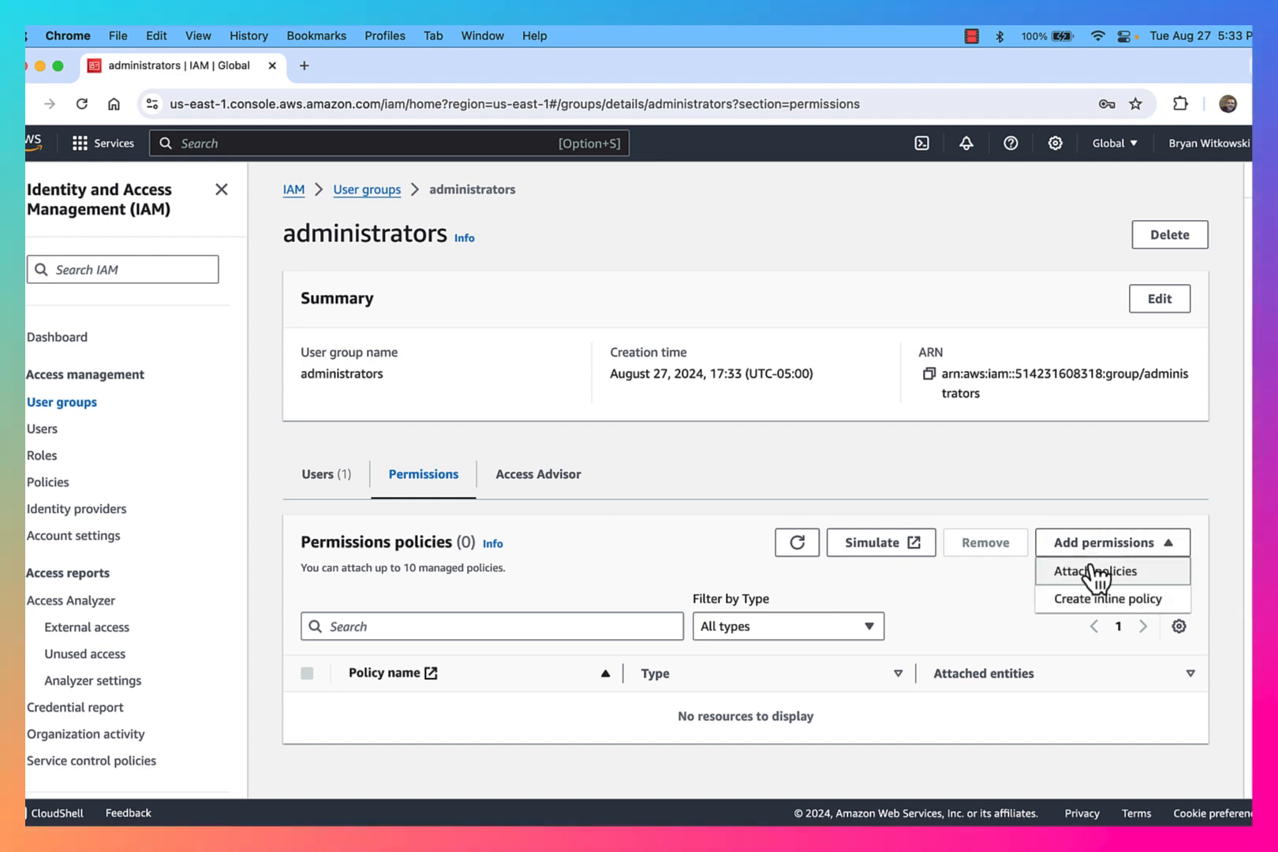
left_click(1091, 572)
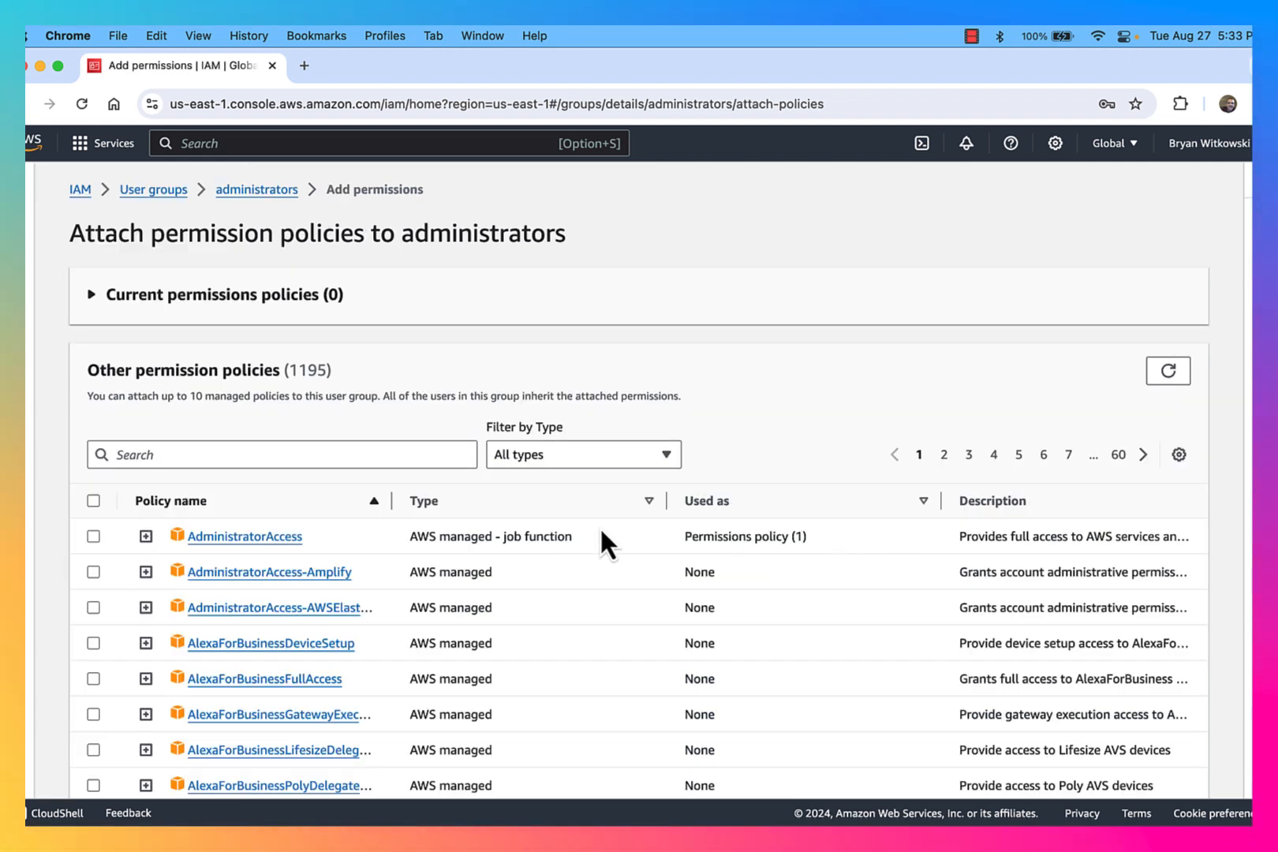
left_click(93, 536)
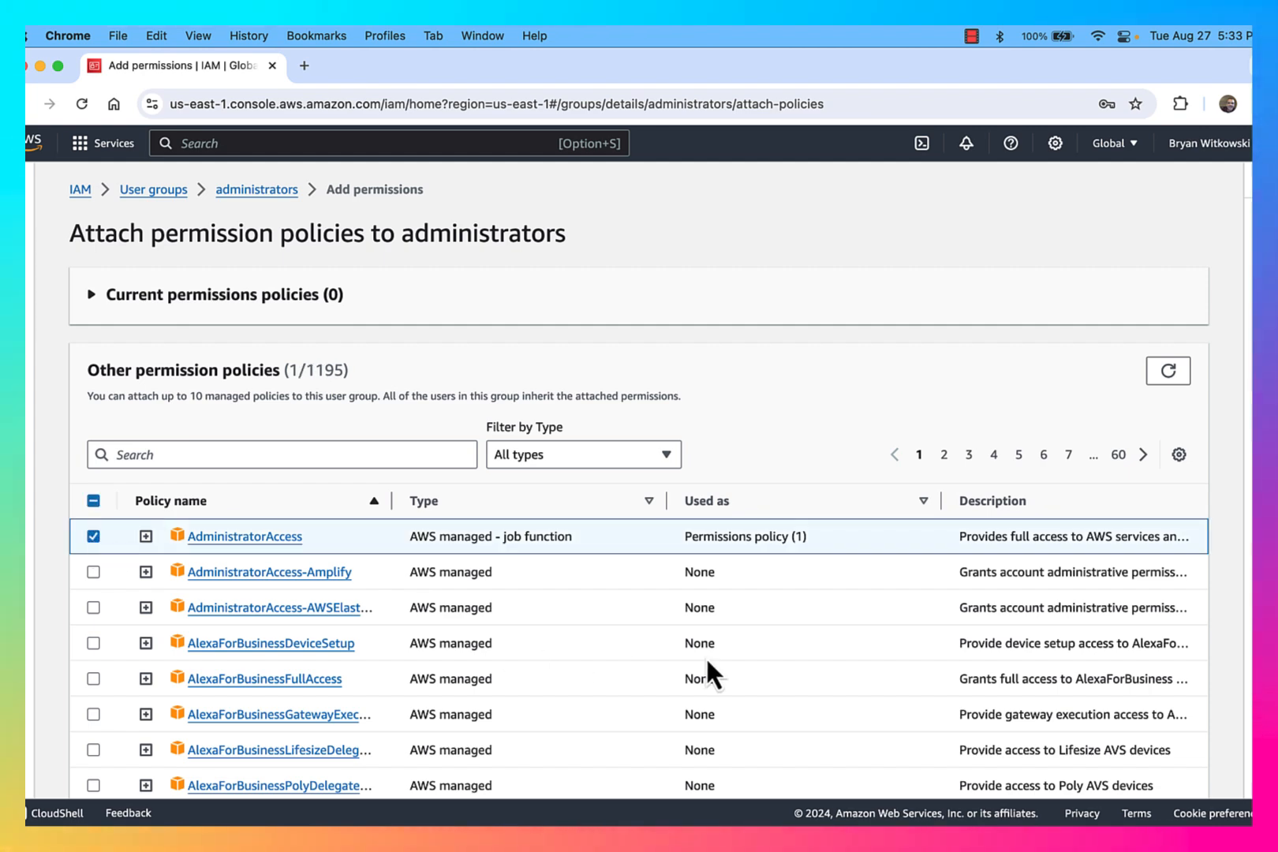
scroll(710, 663, "down", 6)
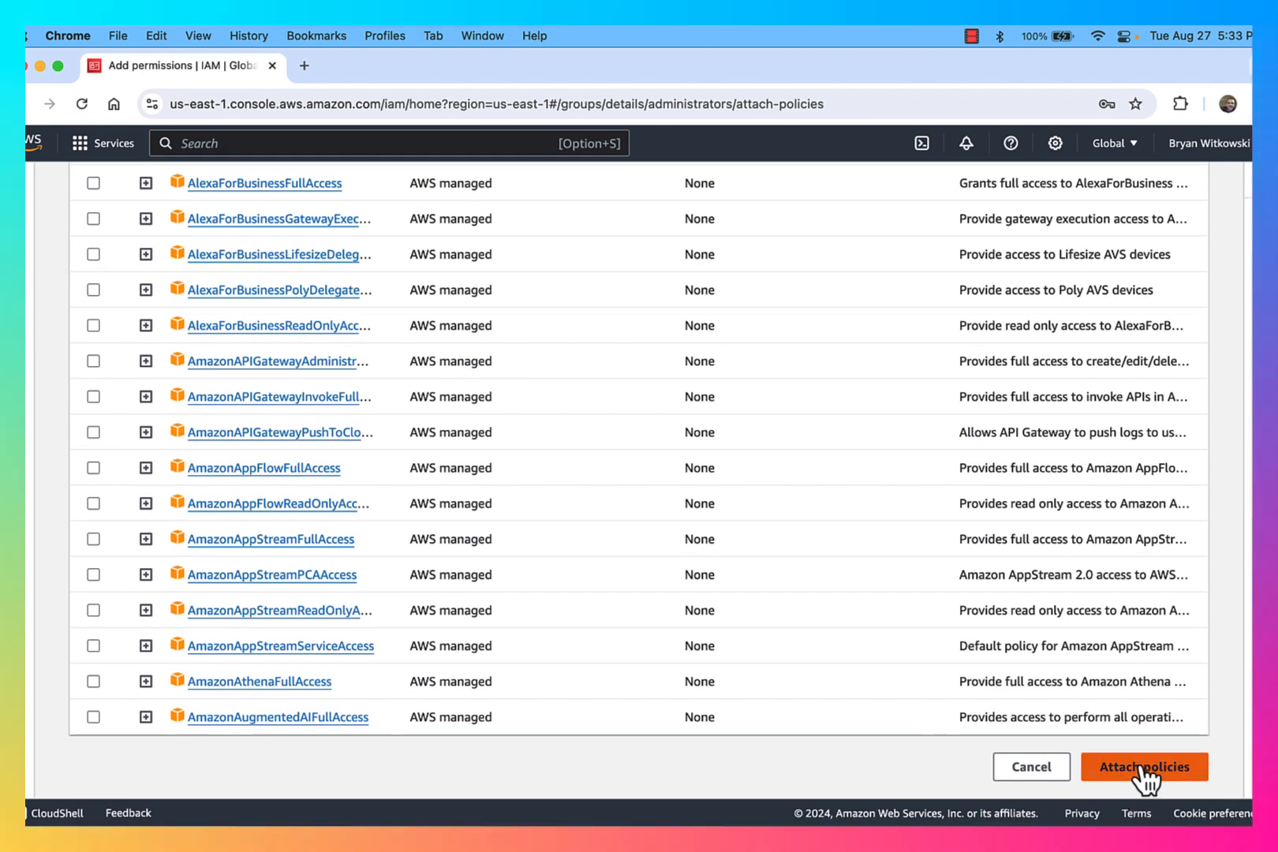
left_click(1142, 769)
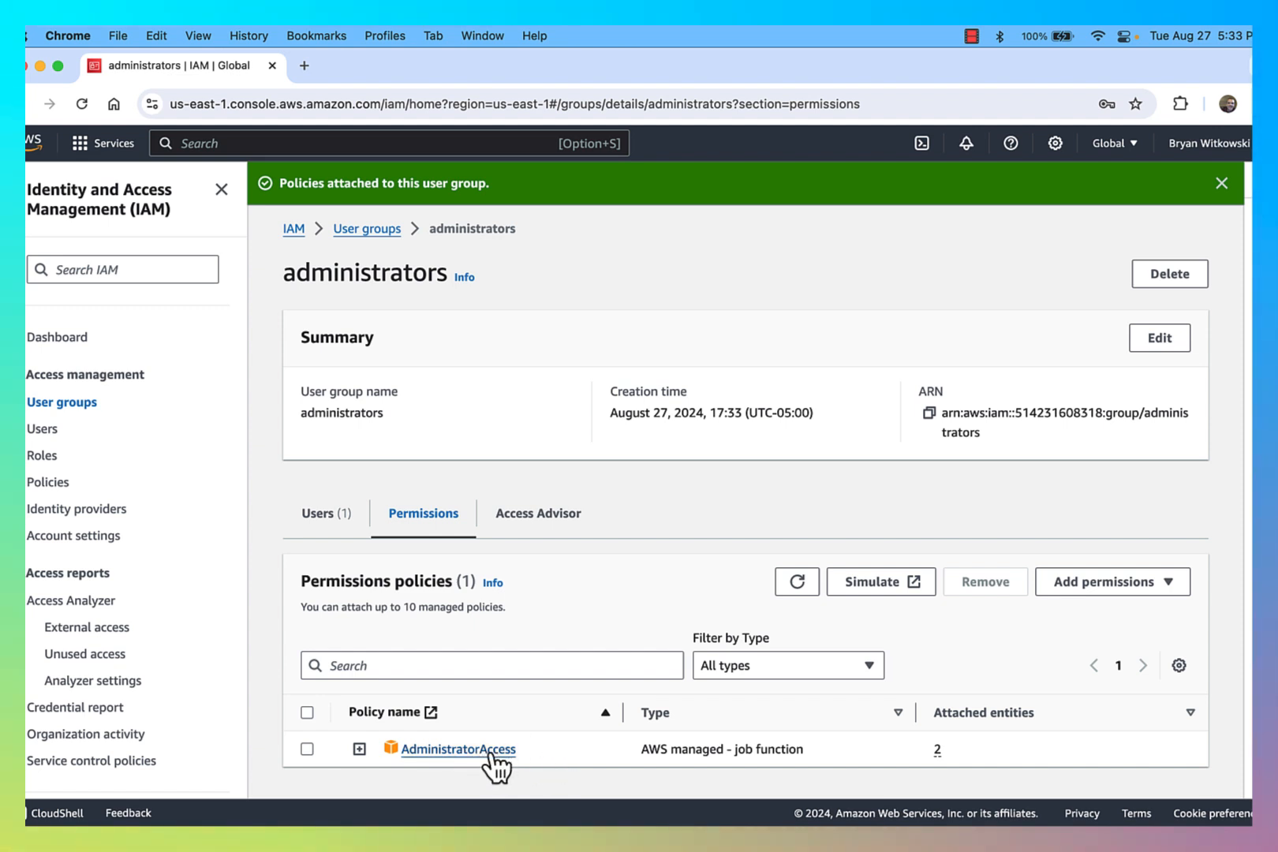
Step: Review the administrators group's users and attached permission policies
left_click(332, 519)
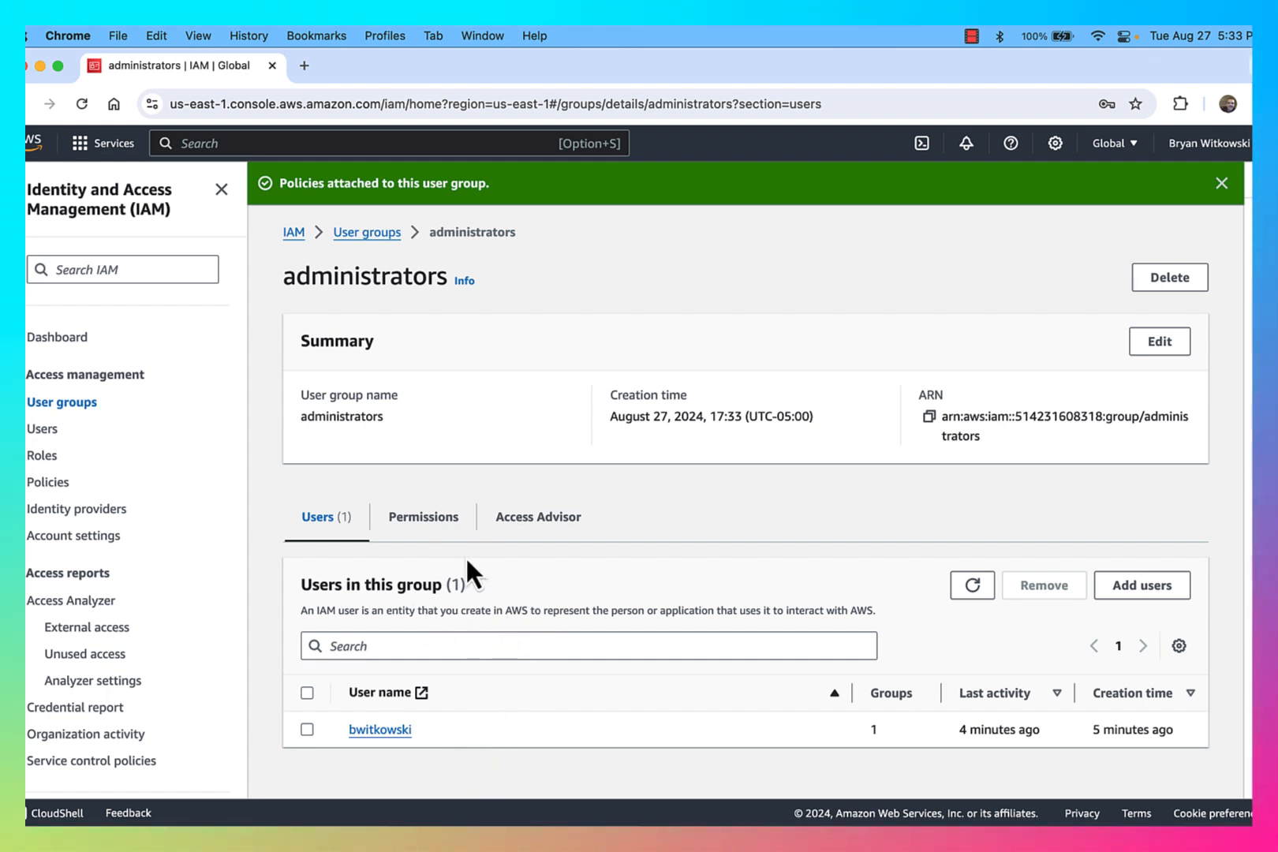
left_click(422, 517)
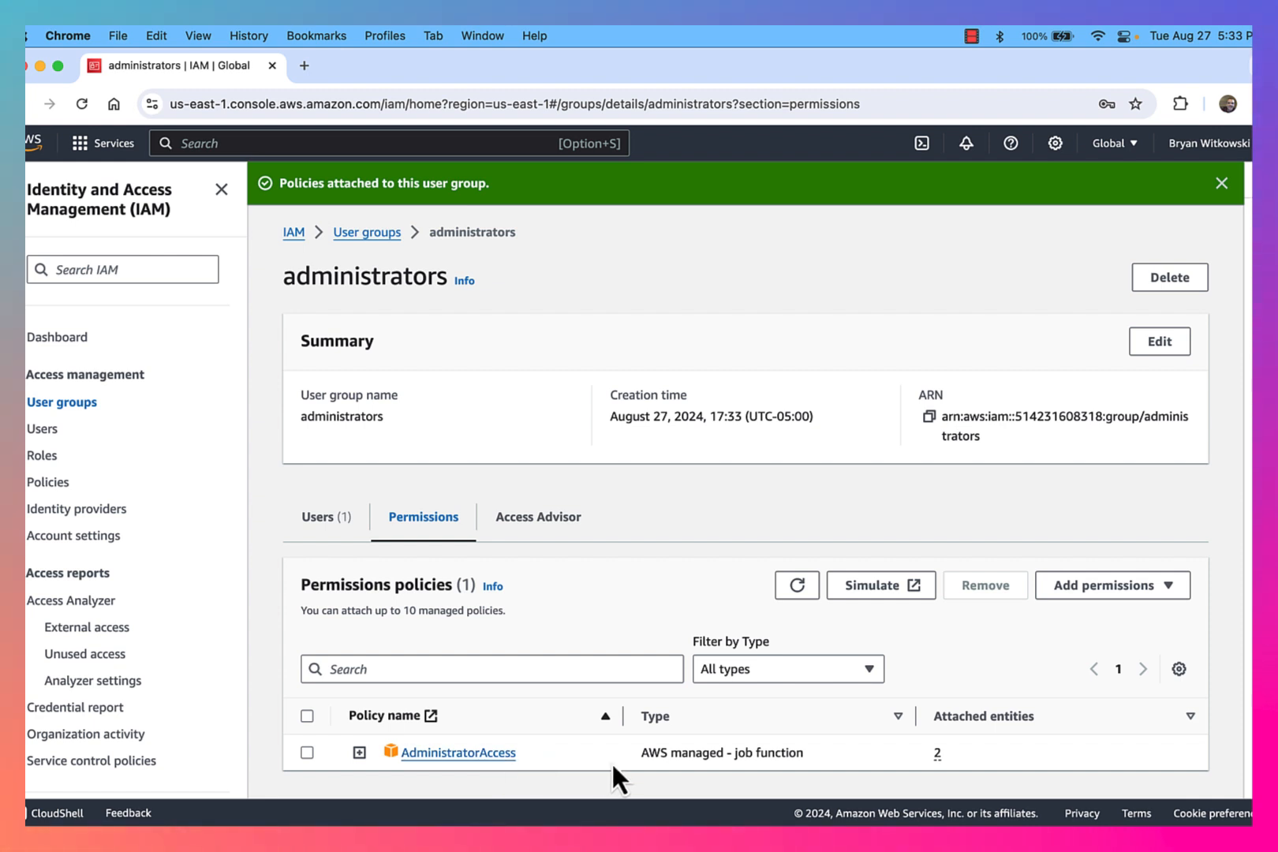
double_click(534, 754)
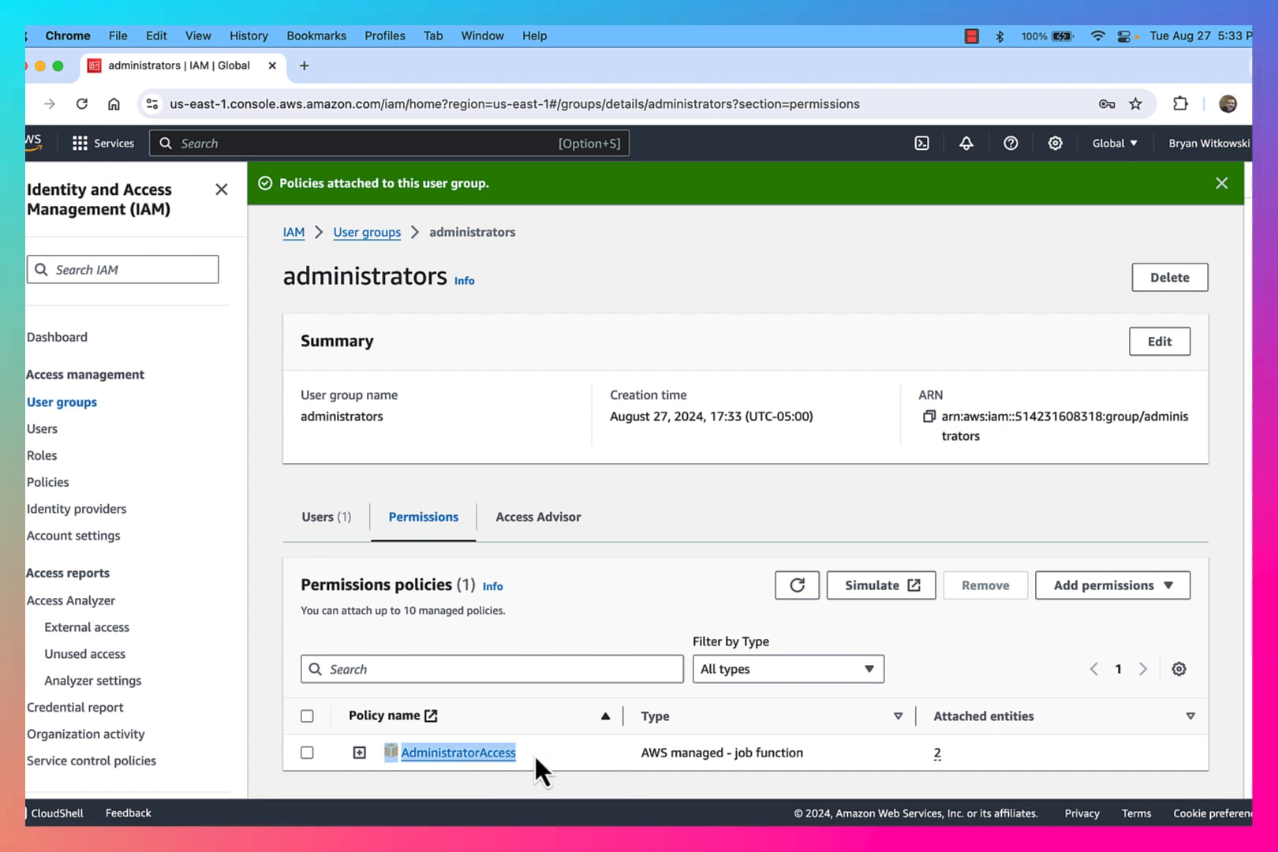
Step: Switch to the new user's incognito browser window and open the IAM service through the console search
left_click(599, 755)
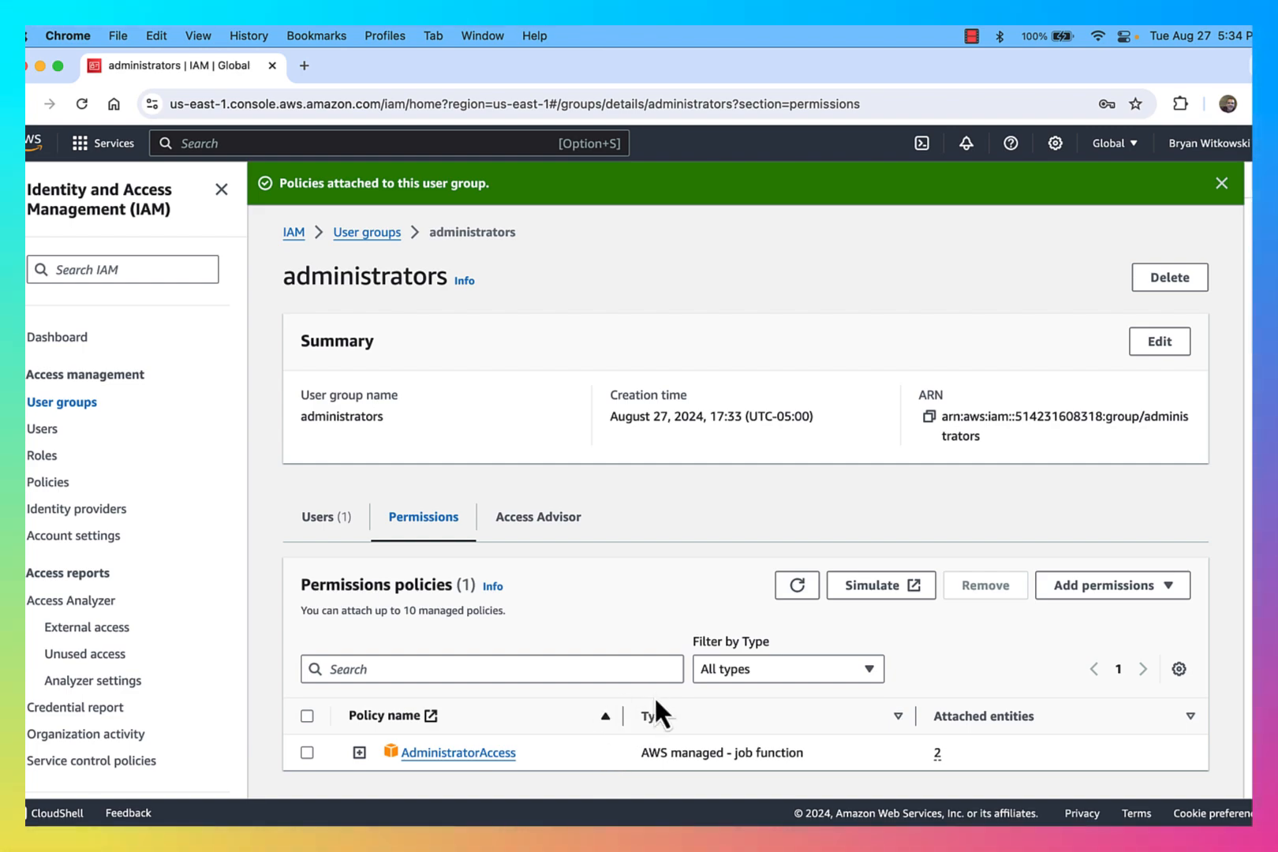
key("ctrl+Up")
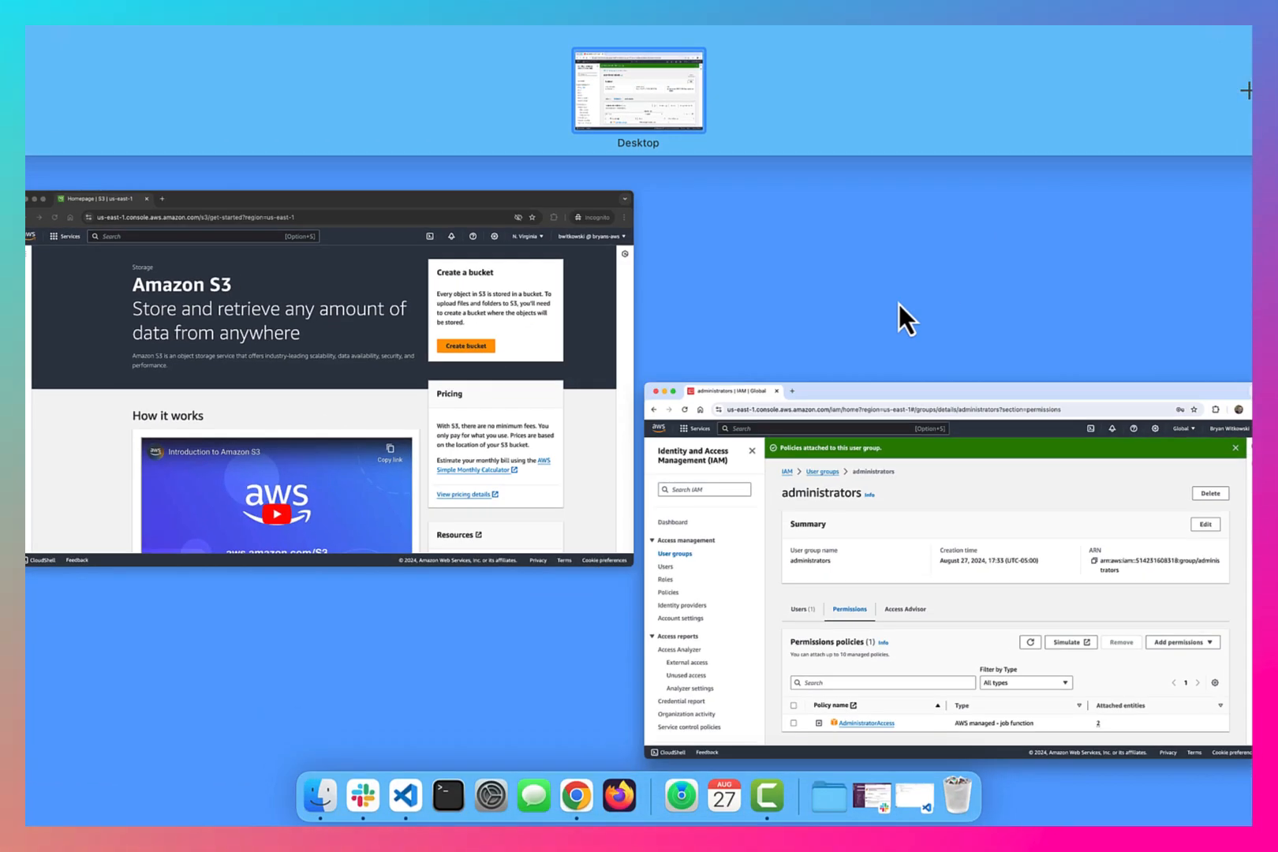
left_click(556, 369)
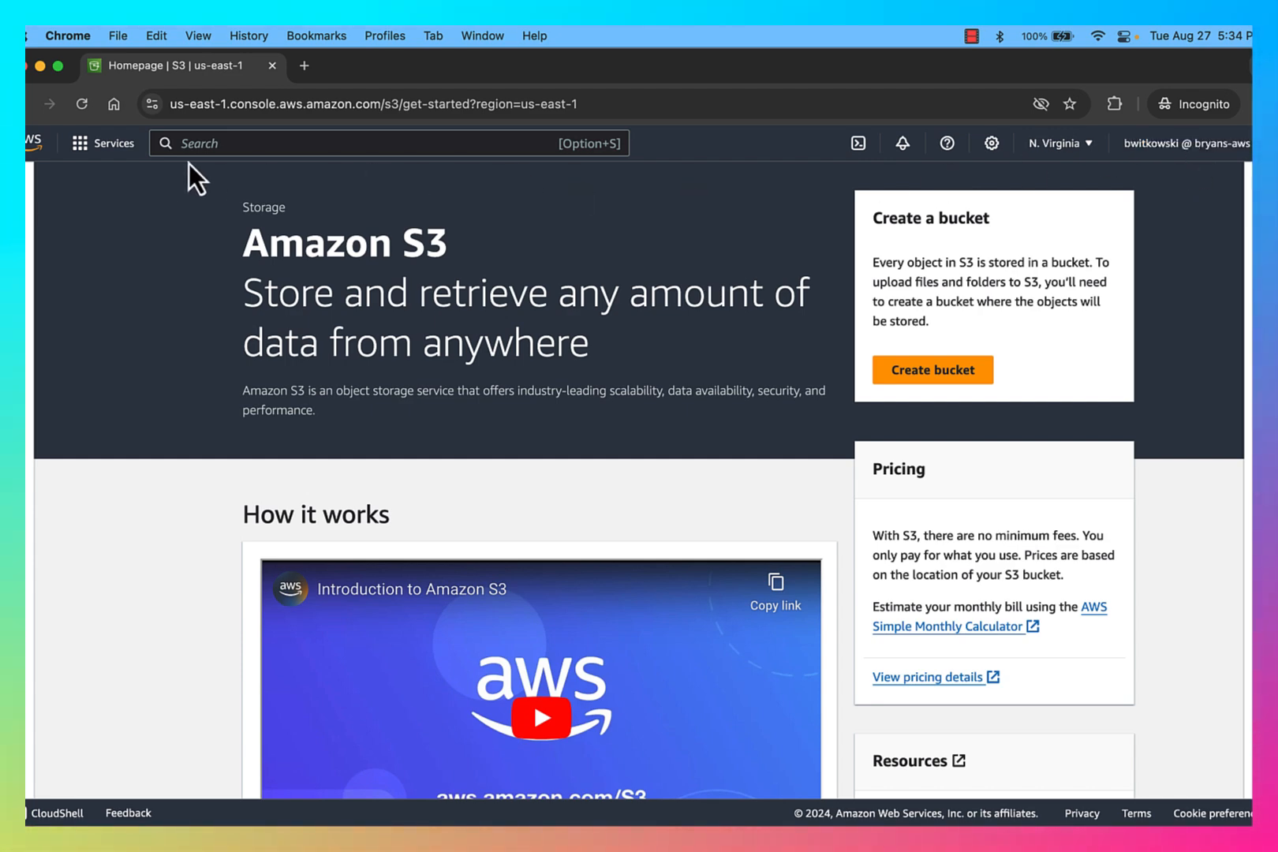
left_click(196, 144)
type("iam")
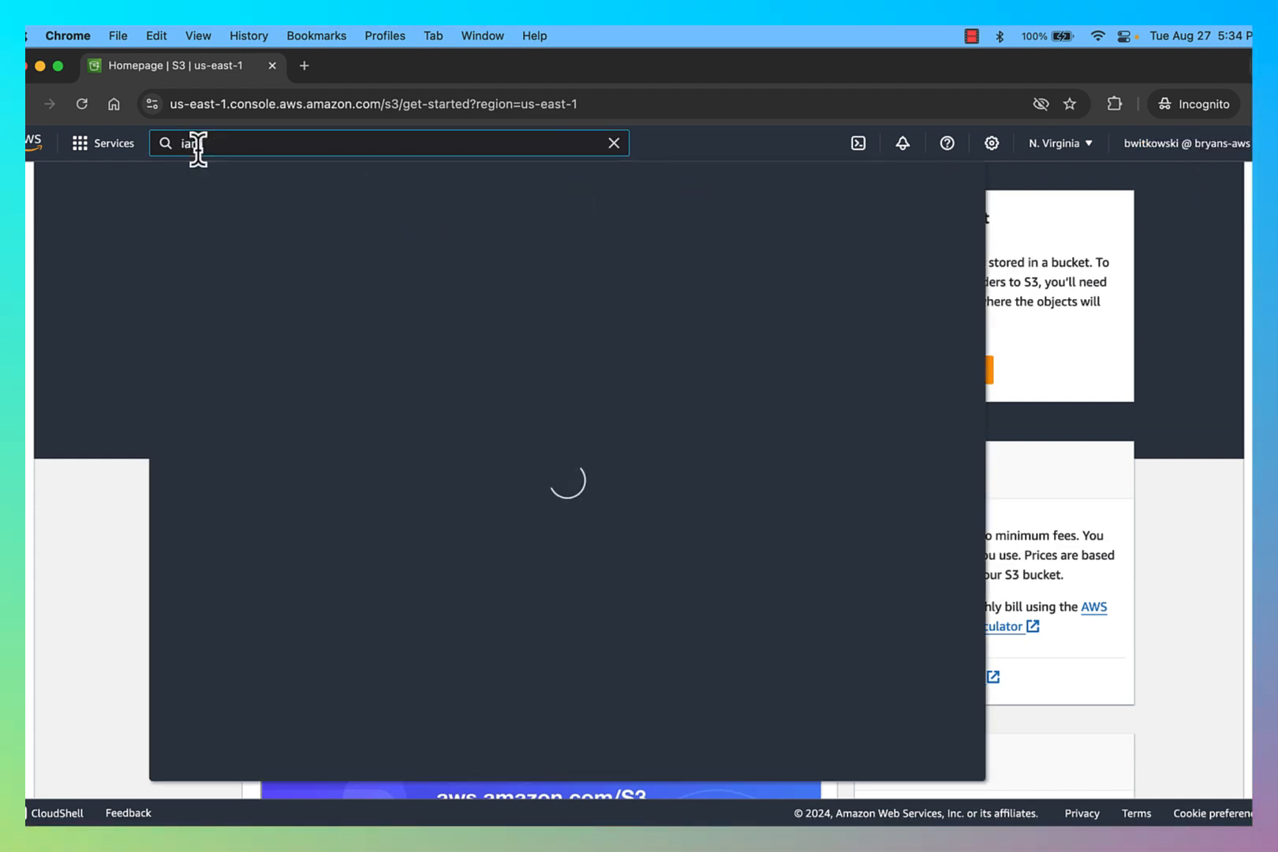
left_click(442, 291)
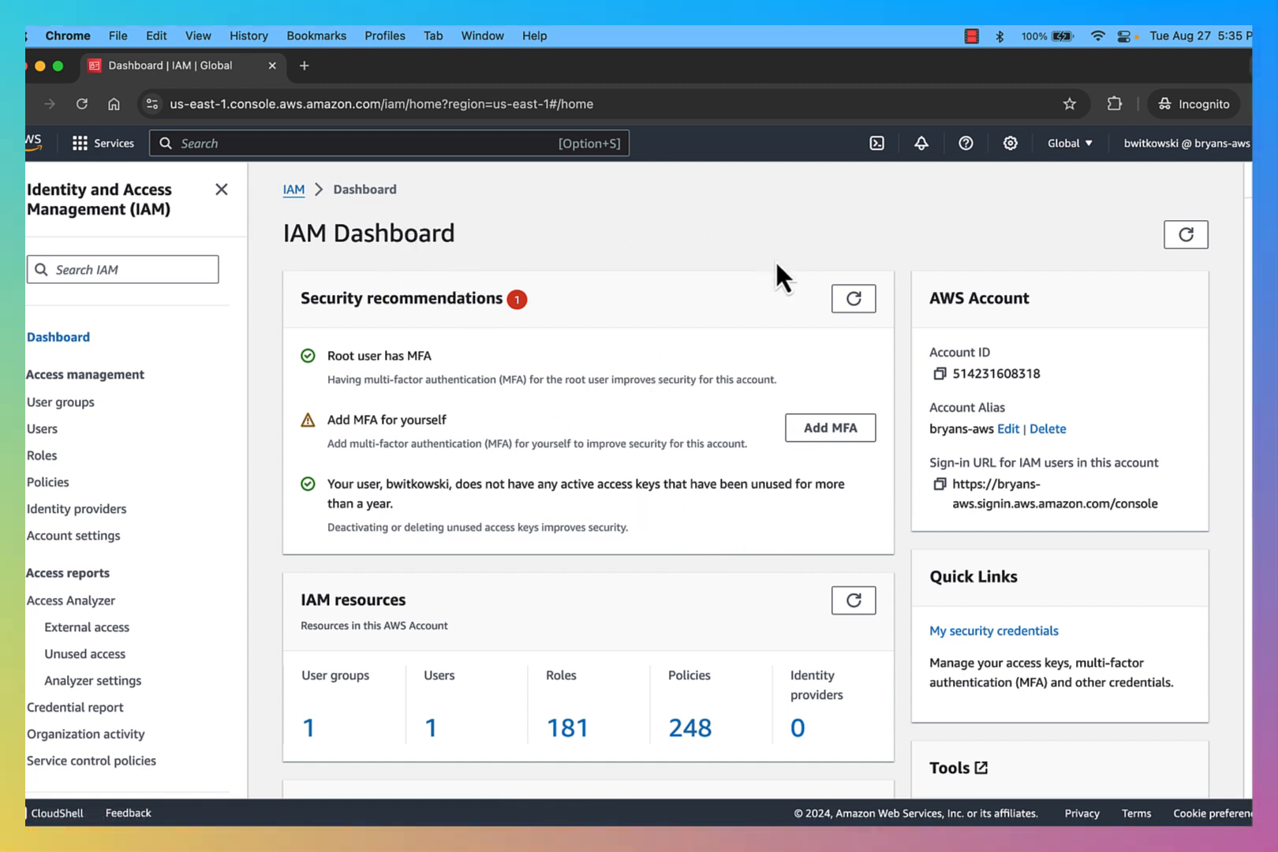
Step: Start assigning an MFA device for the signed-in user and choose the Authenticator app option
triple_click(370, 355)
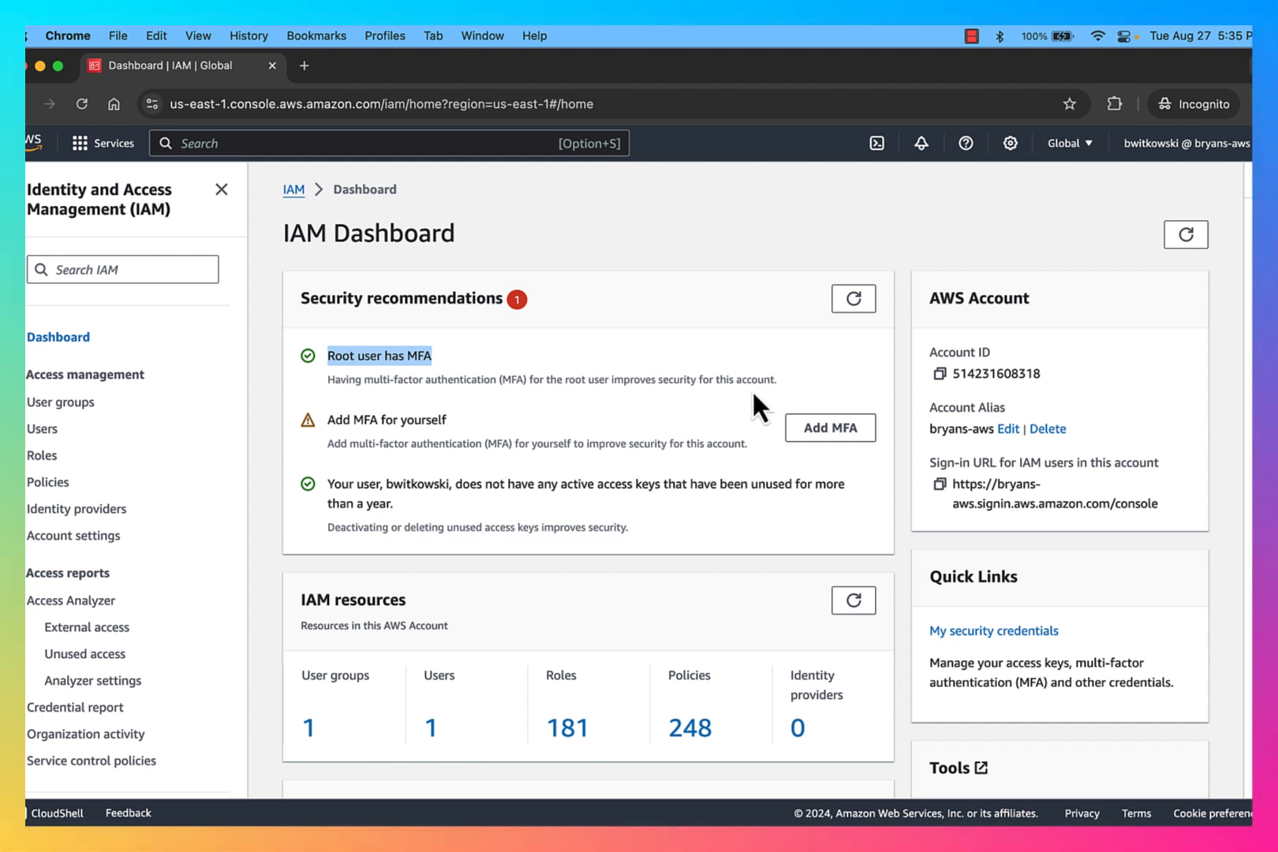
left_click(847, 434)
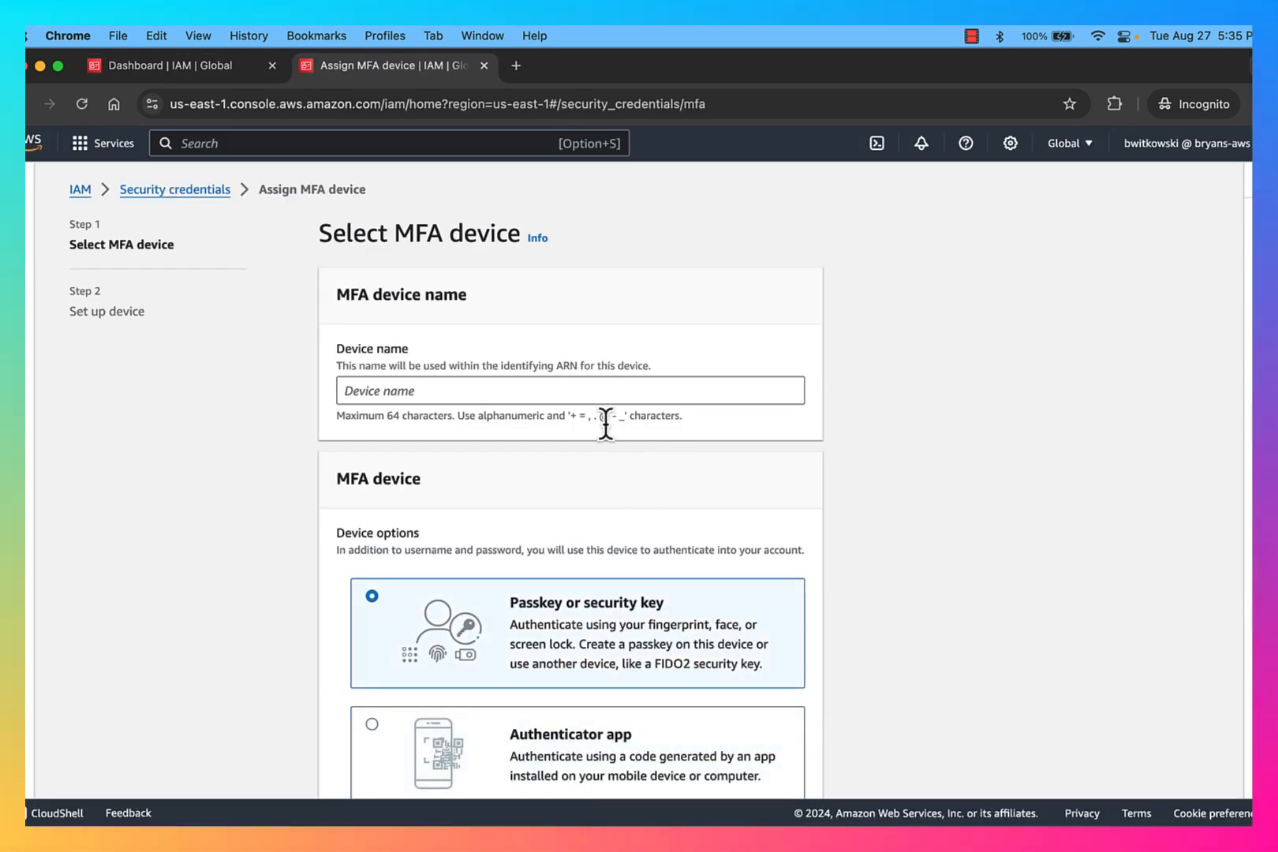
left_click(604, 390)
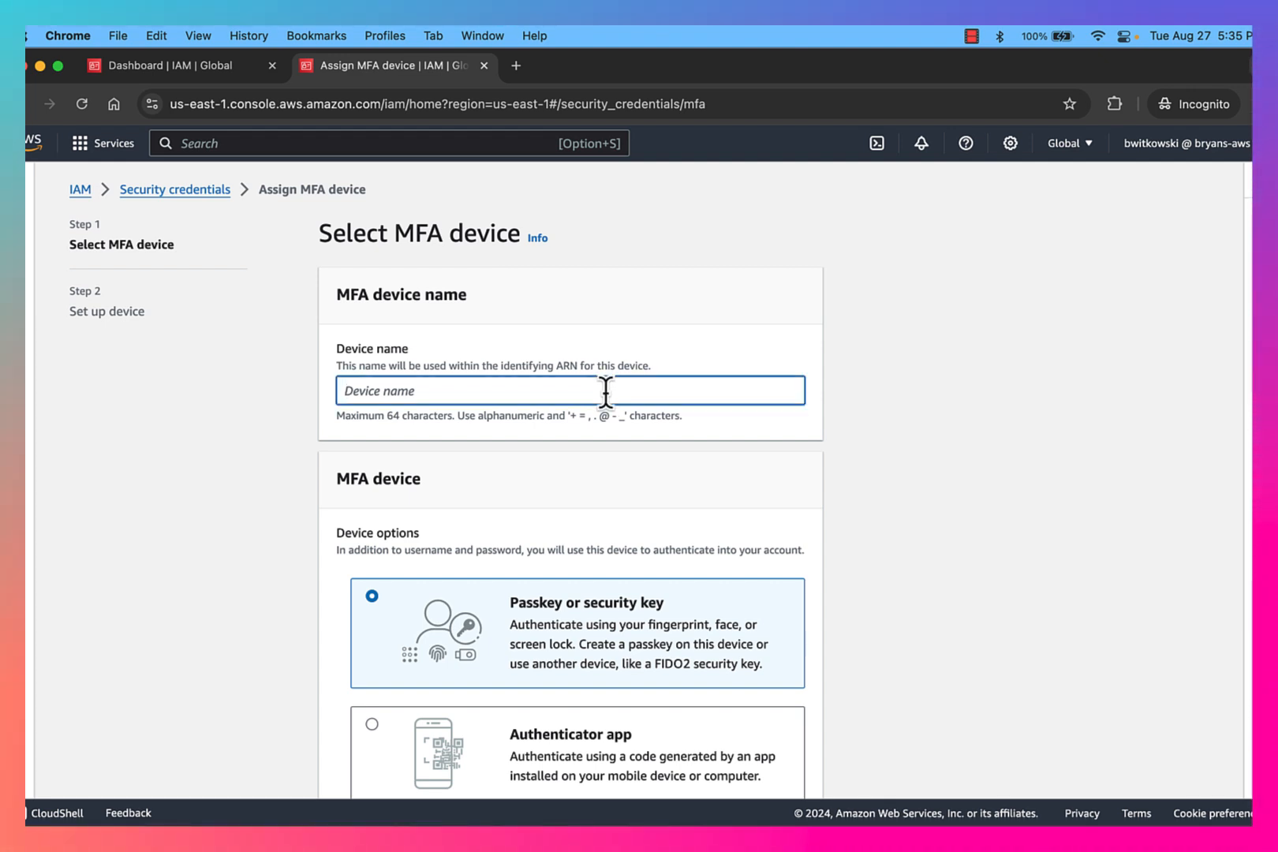
scroll(605, 393, "down", 3)
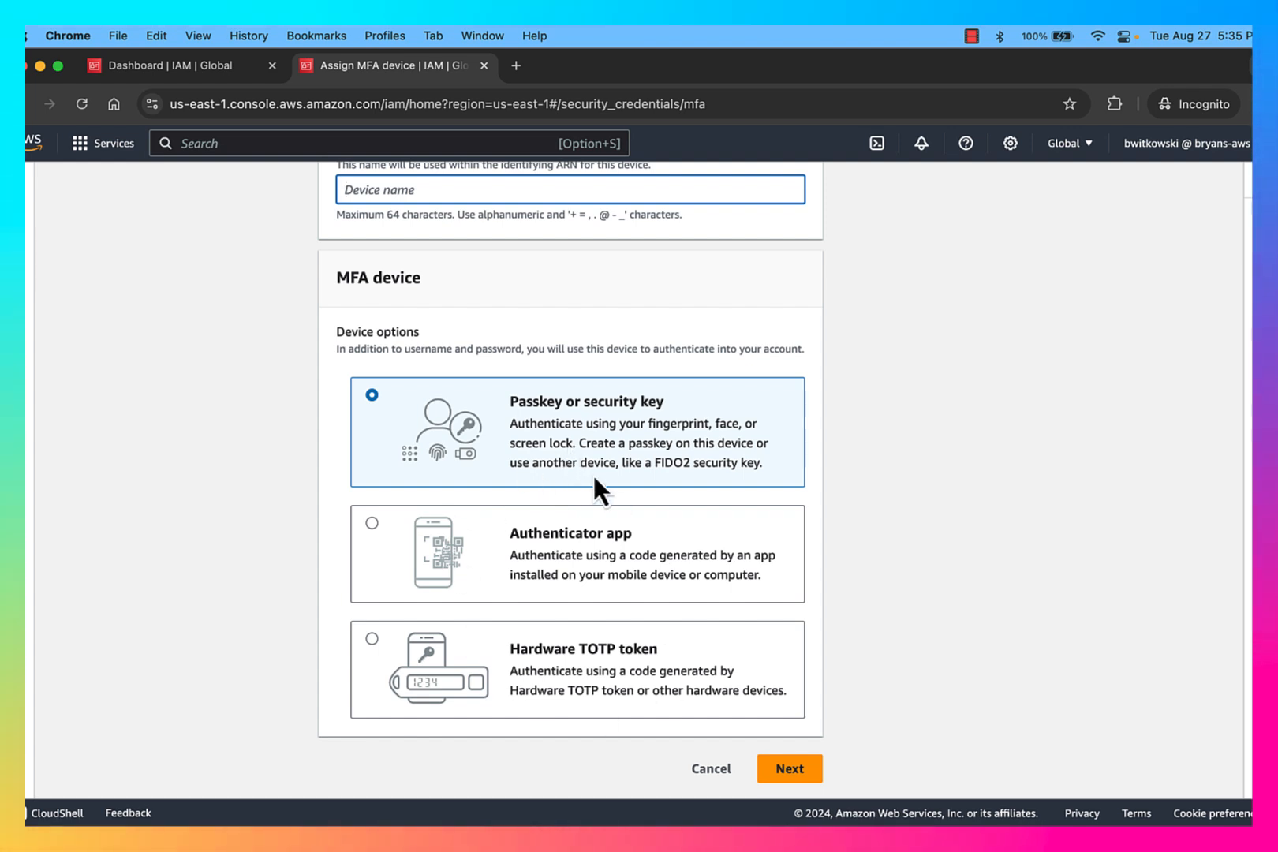
left_click(372, 523)
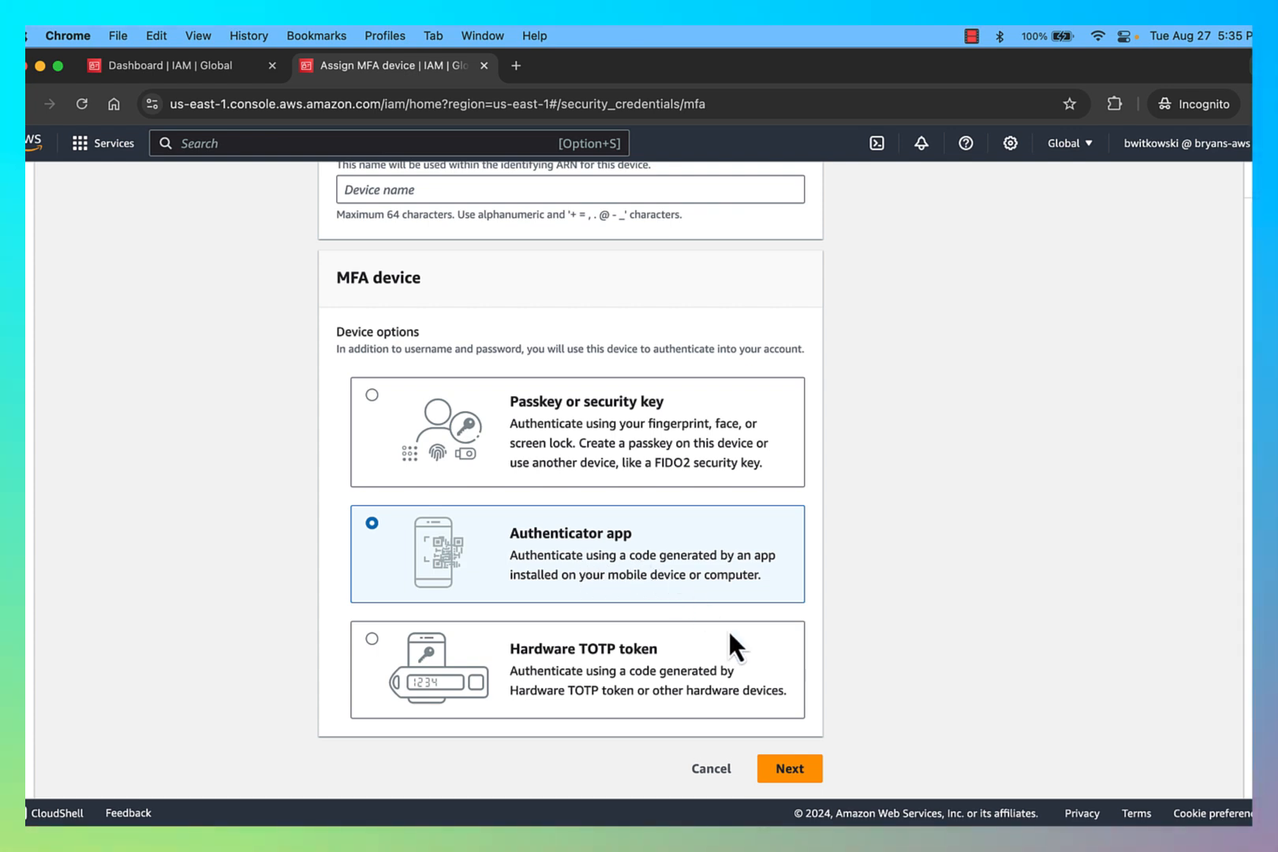
Step: Name the MFA device bryansIPhone and continue to the device setup step
scroll(731, 573, "up", 3)
left_click(586, 348)
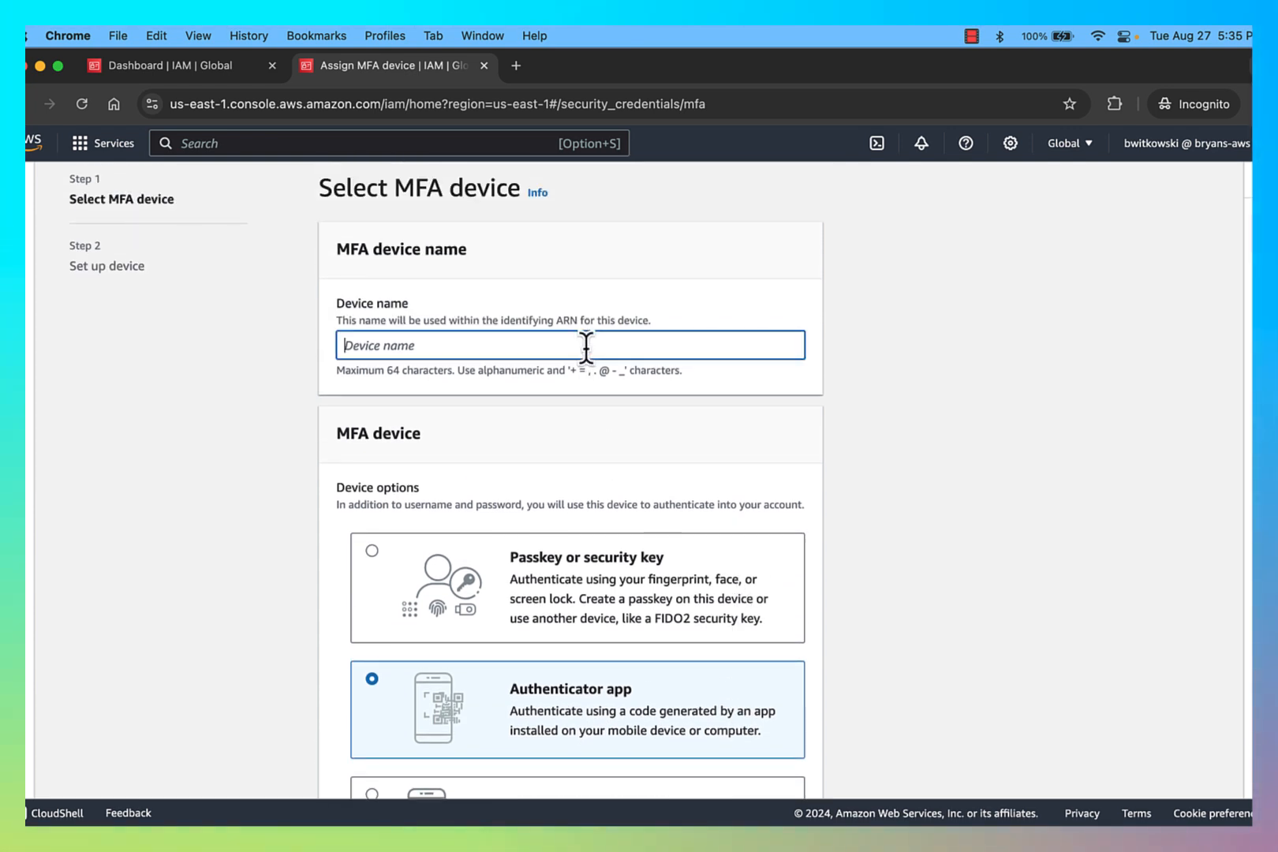
type("bryans")
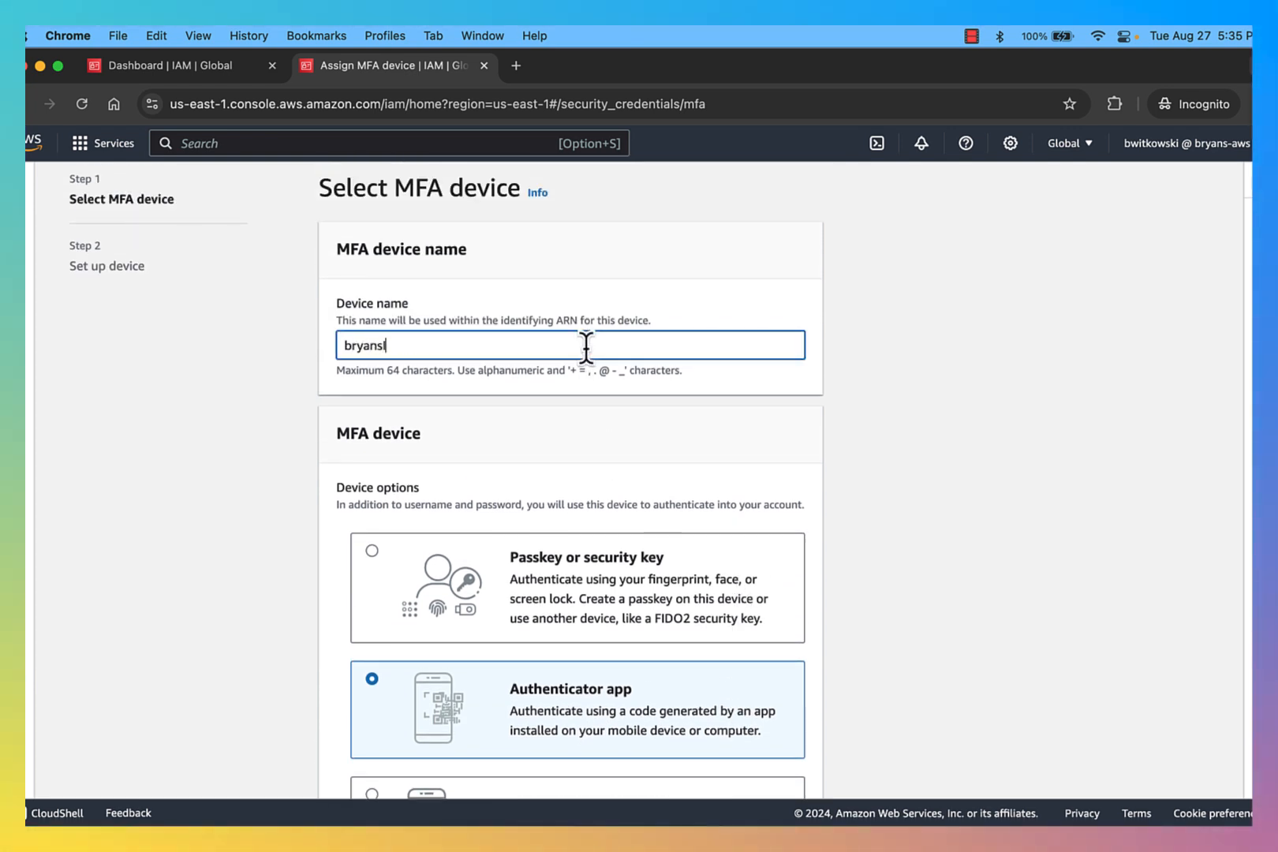
type("IPhone")
scroll(902, 507, "down", 2)
scroll(900, 500, "down", 1)
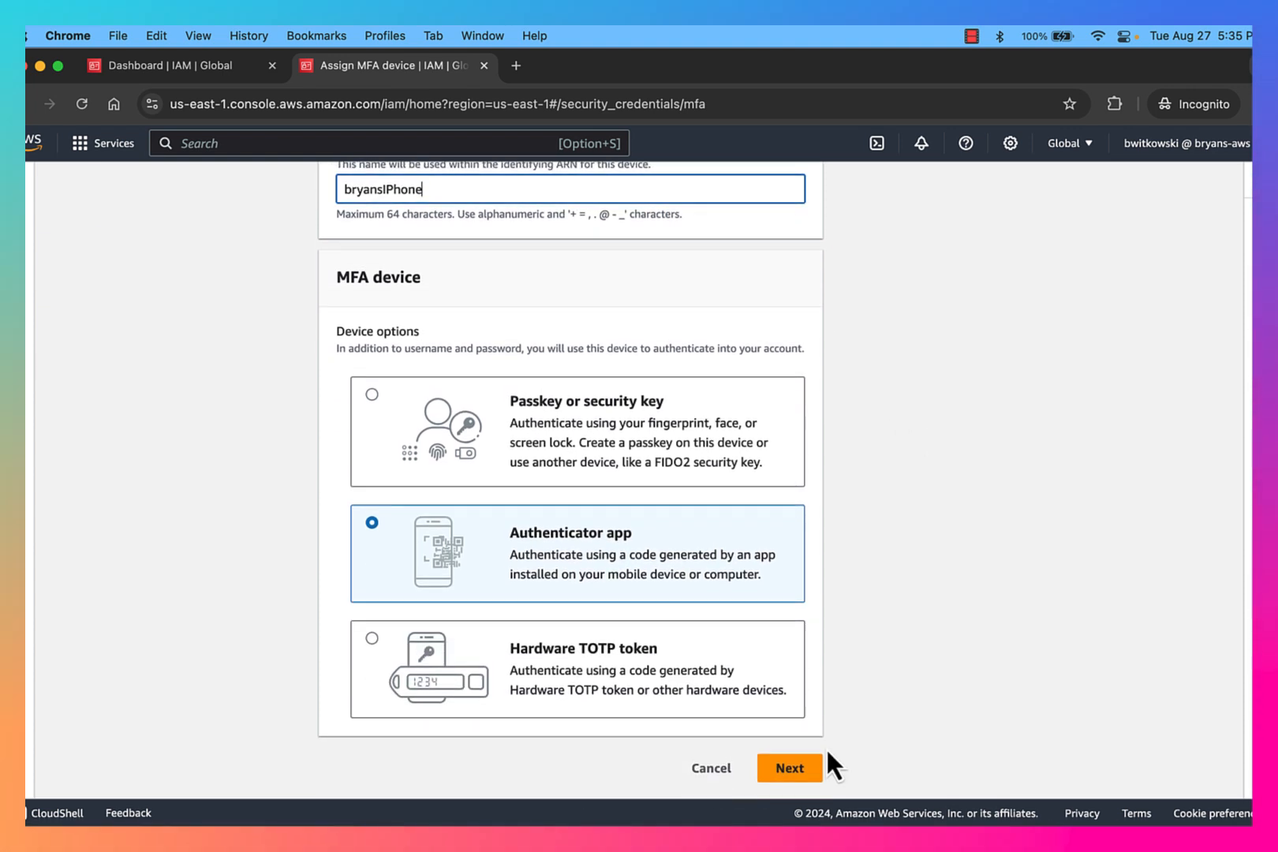
left_click(813, 764)
Step: Read the setup instructions and review the list of compatible authenticator apps for Android and iOS
scroll(701, 513, "down", 1)
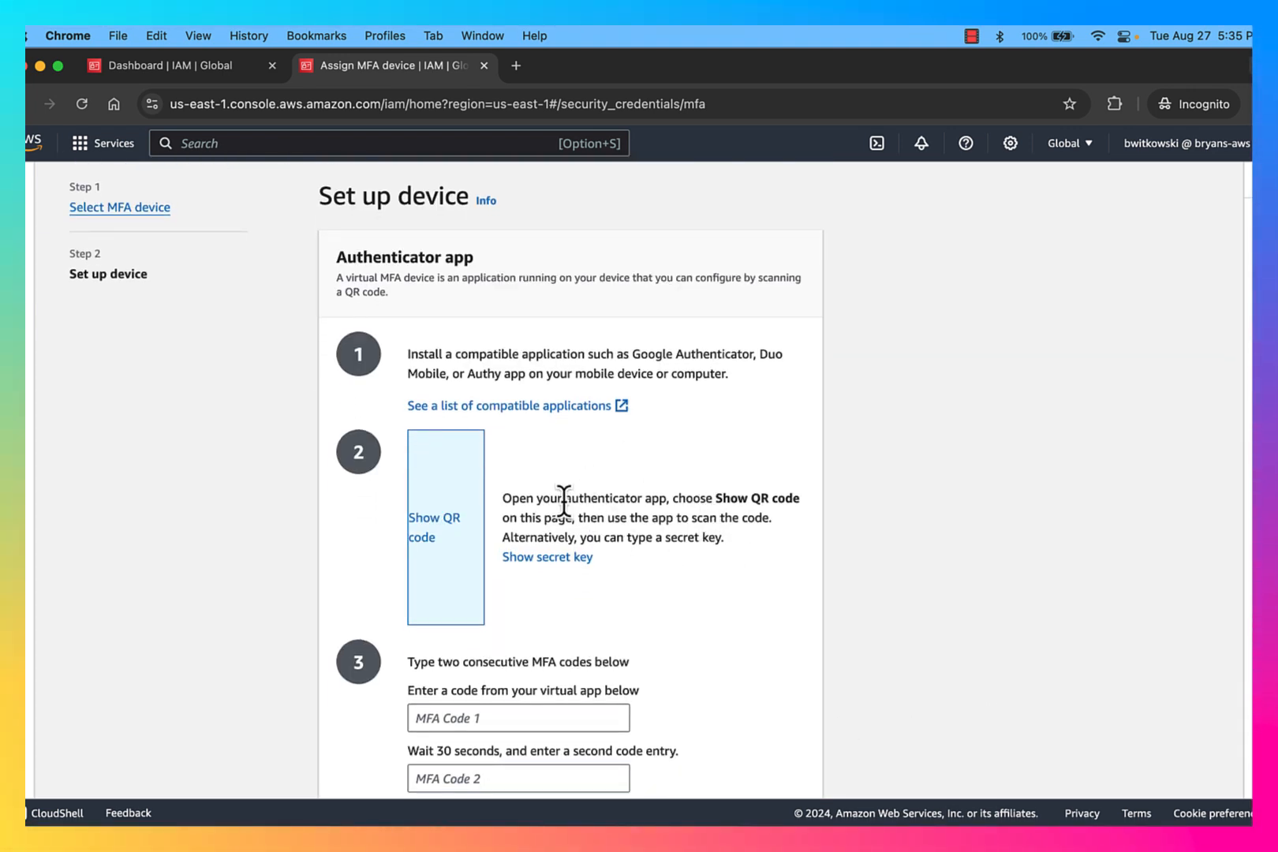
triple_click(634, 497)
left_click(701, 537)
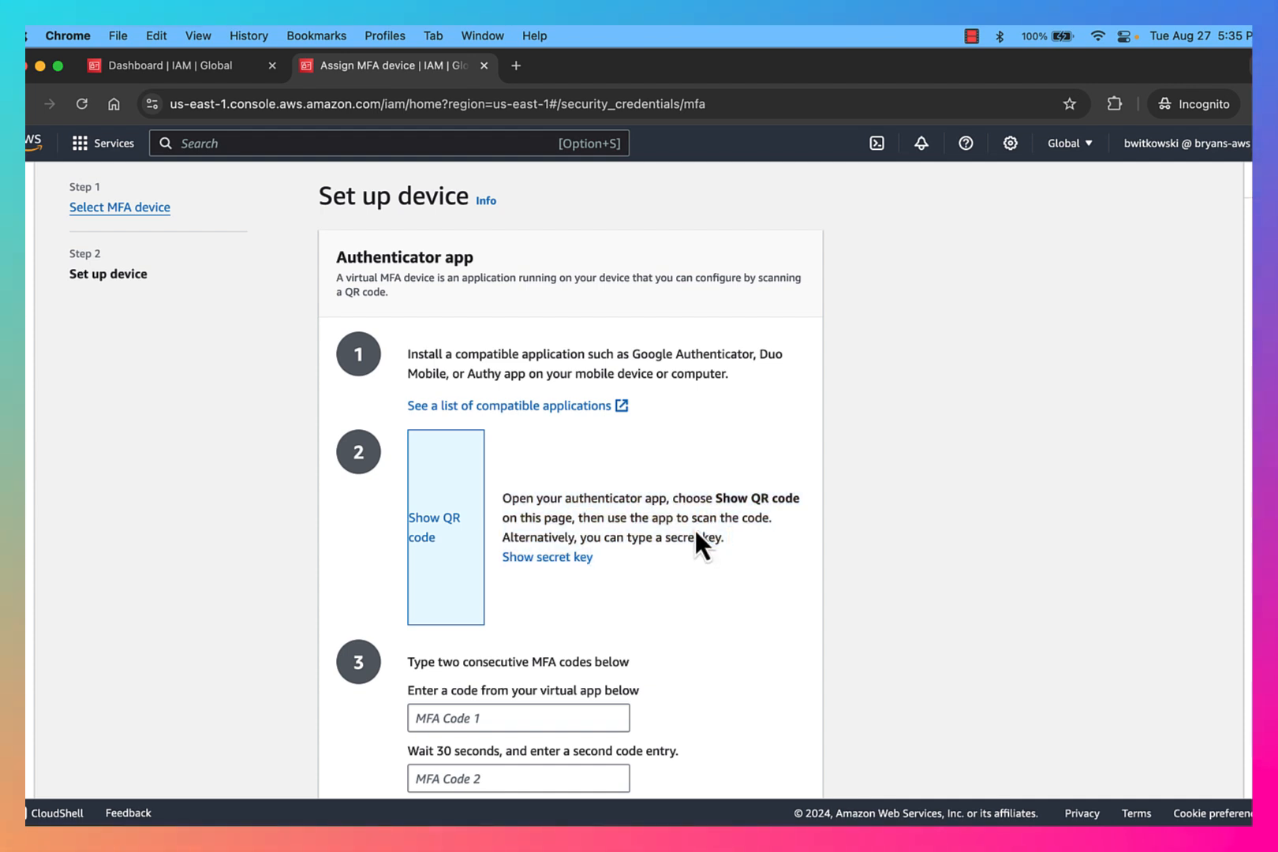
left_click(532, 409)
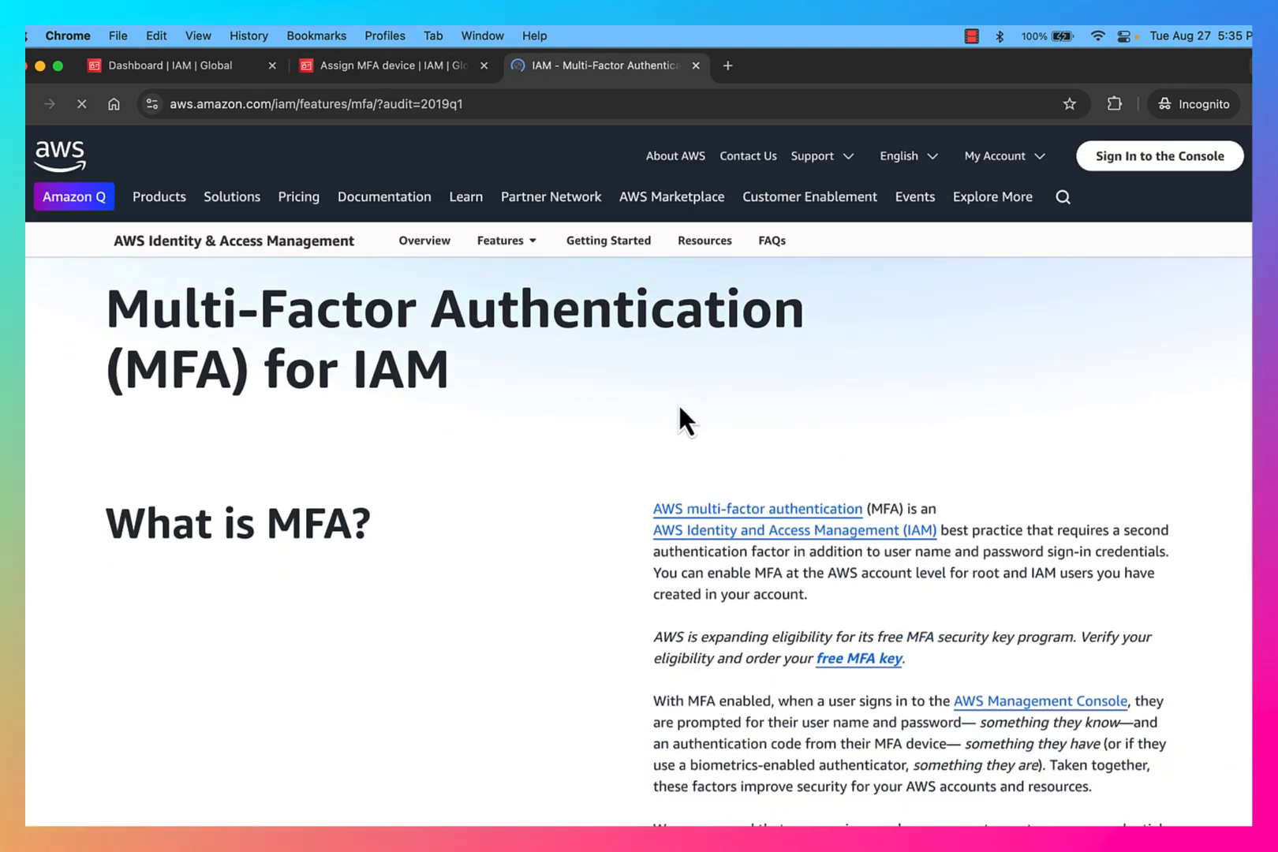
scroll(680, 407, "down", 10)
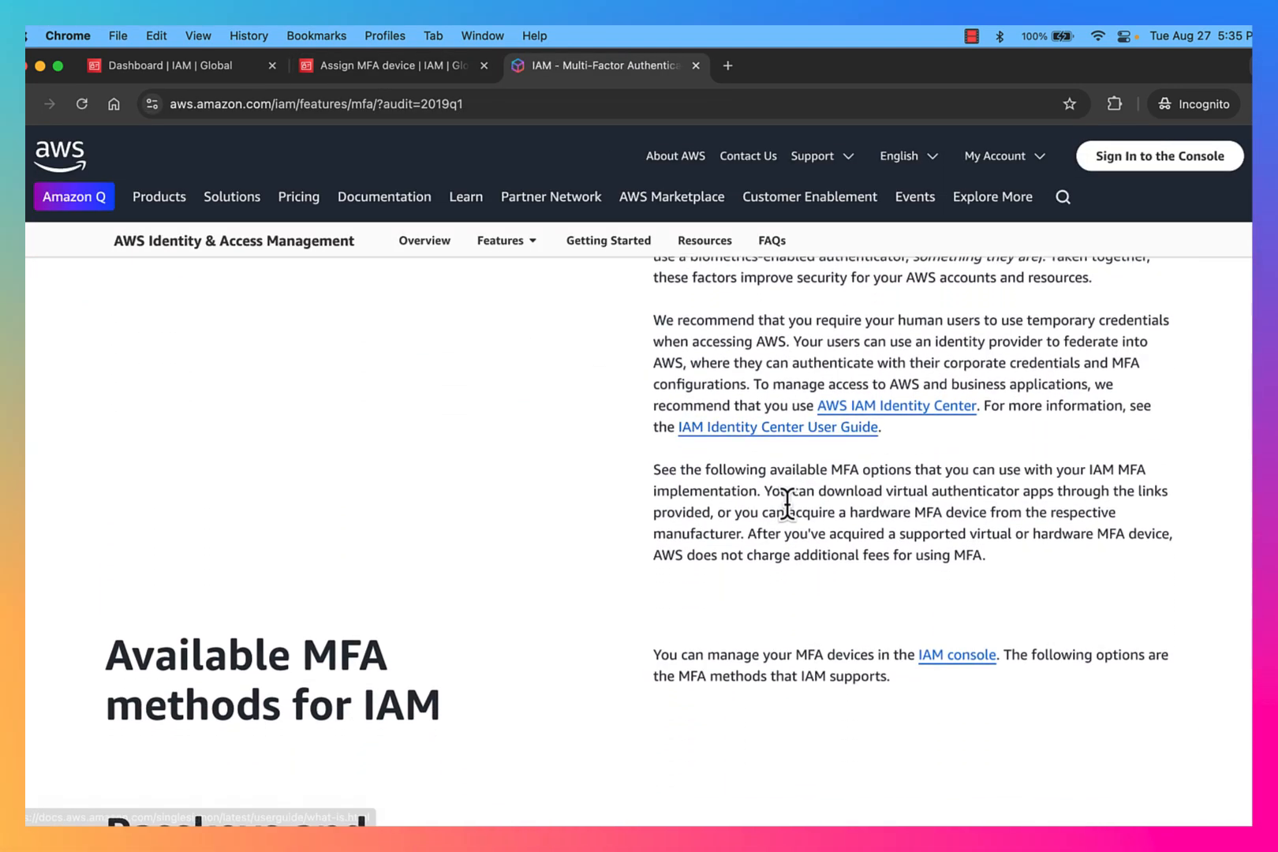
scroll(787, 501, "down", 10)
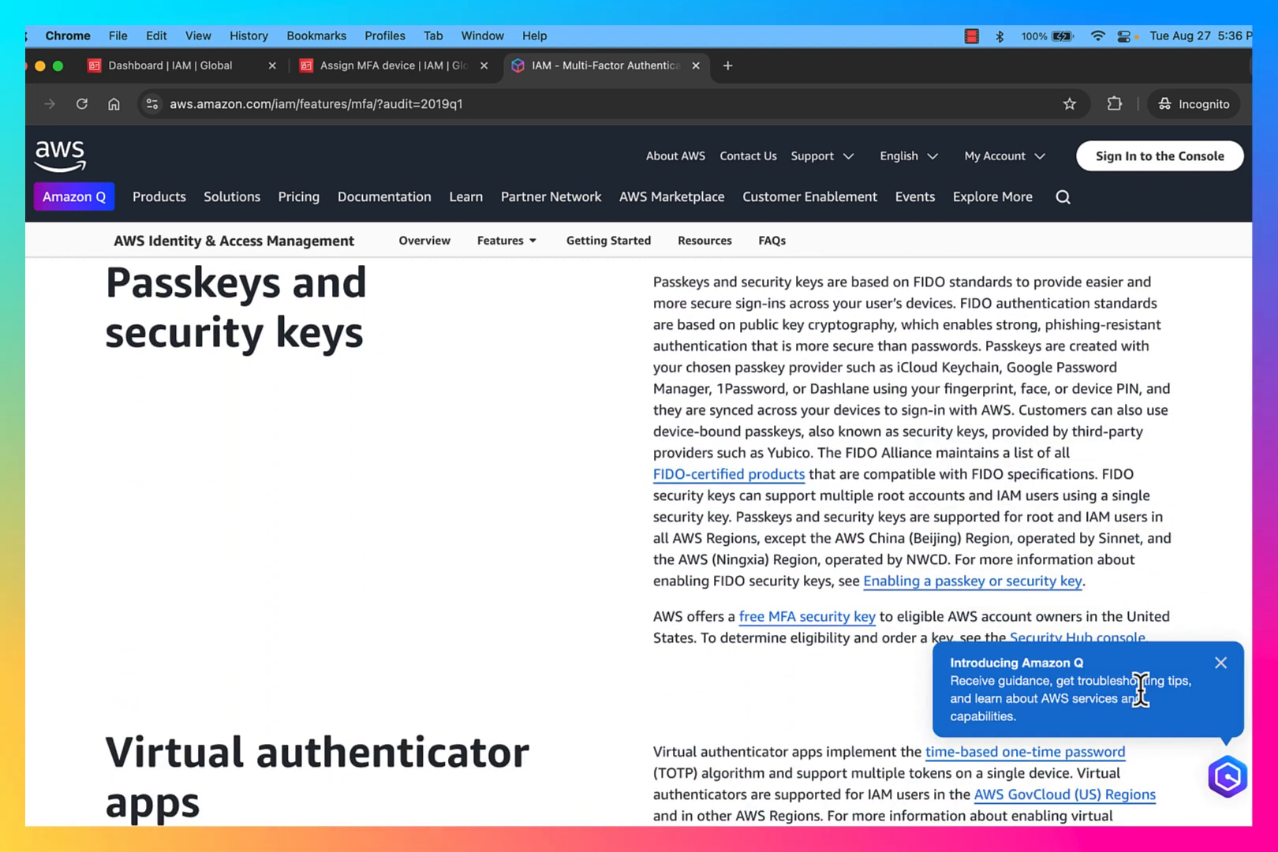
left_click(1221, 663)
scroll(885, 672, "down", 4)
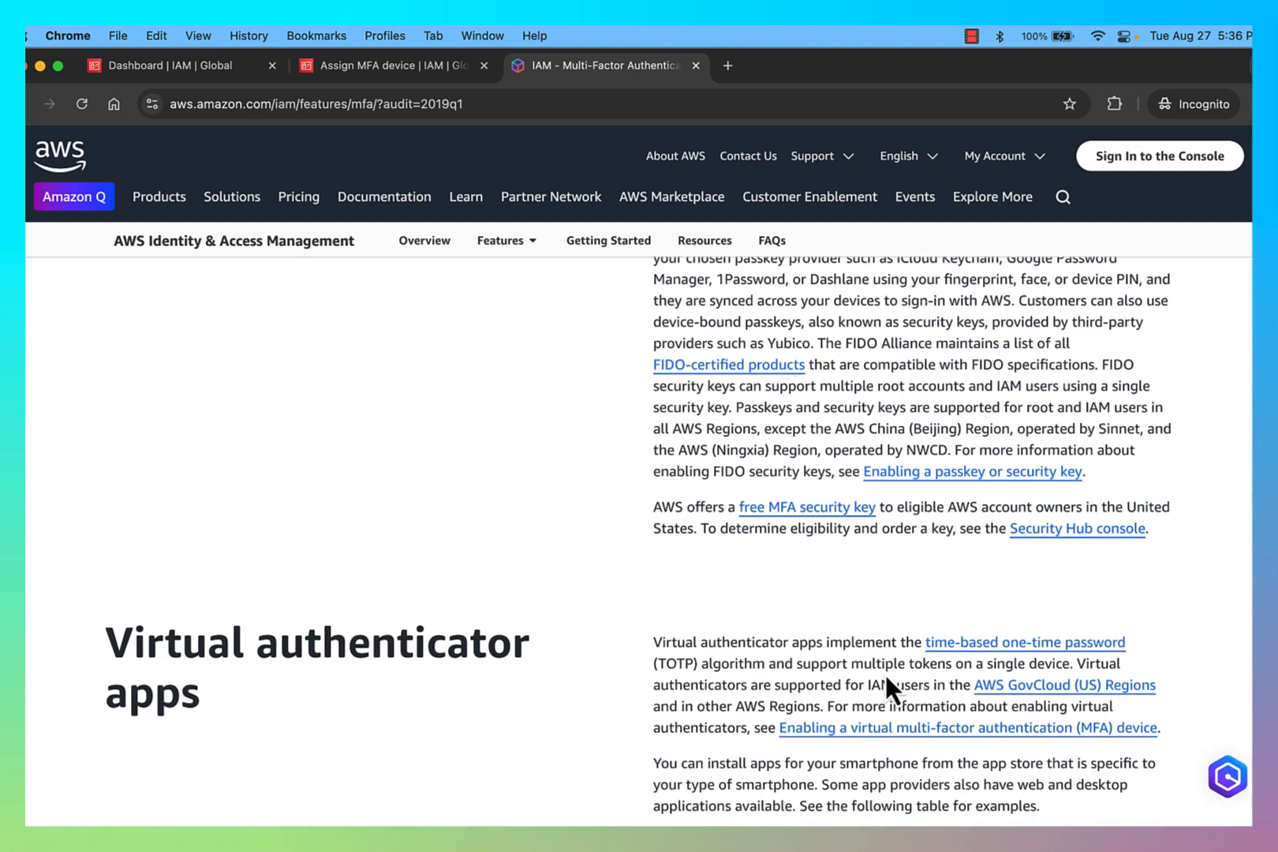
scroll(801, 651, "down", 2)
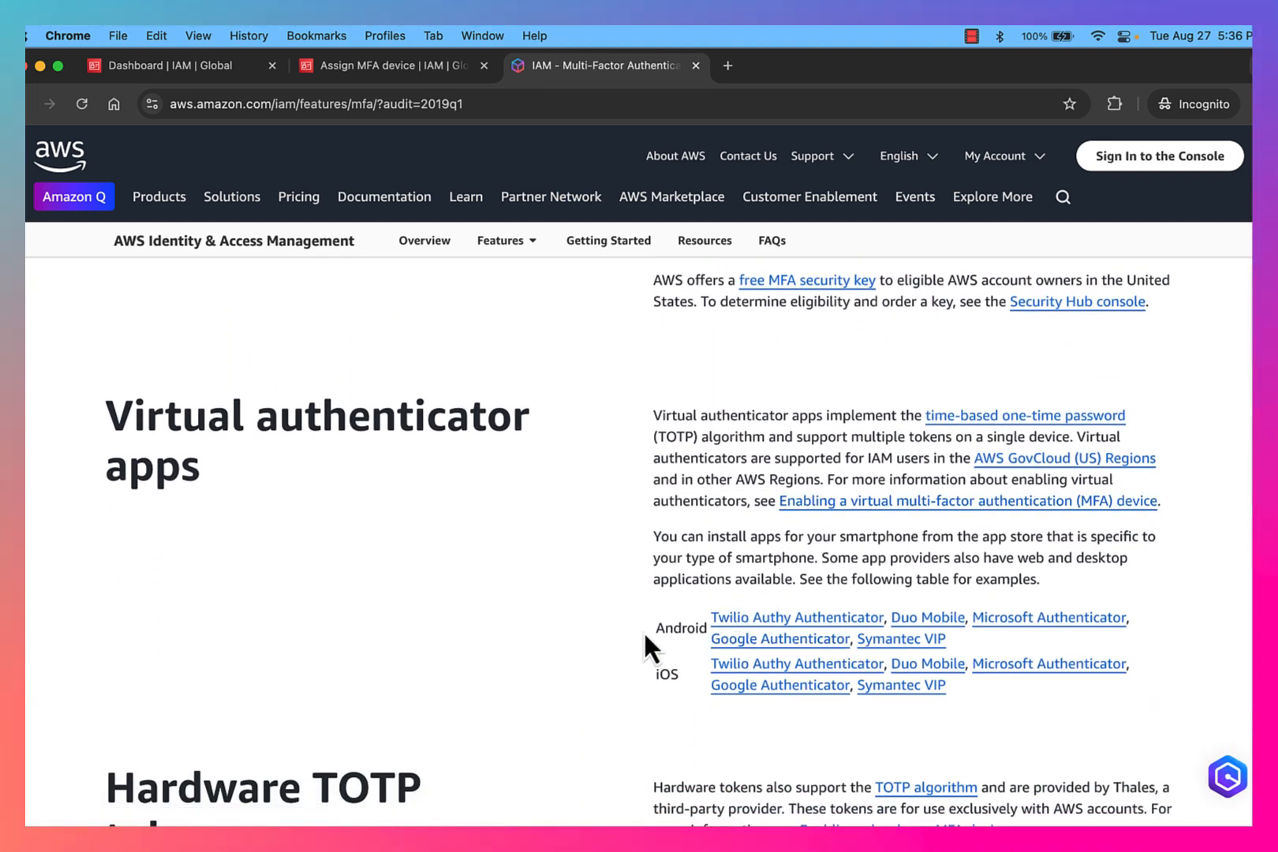
double_click(669, 627)
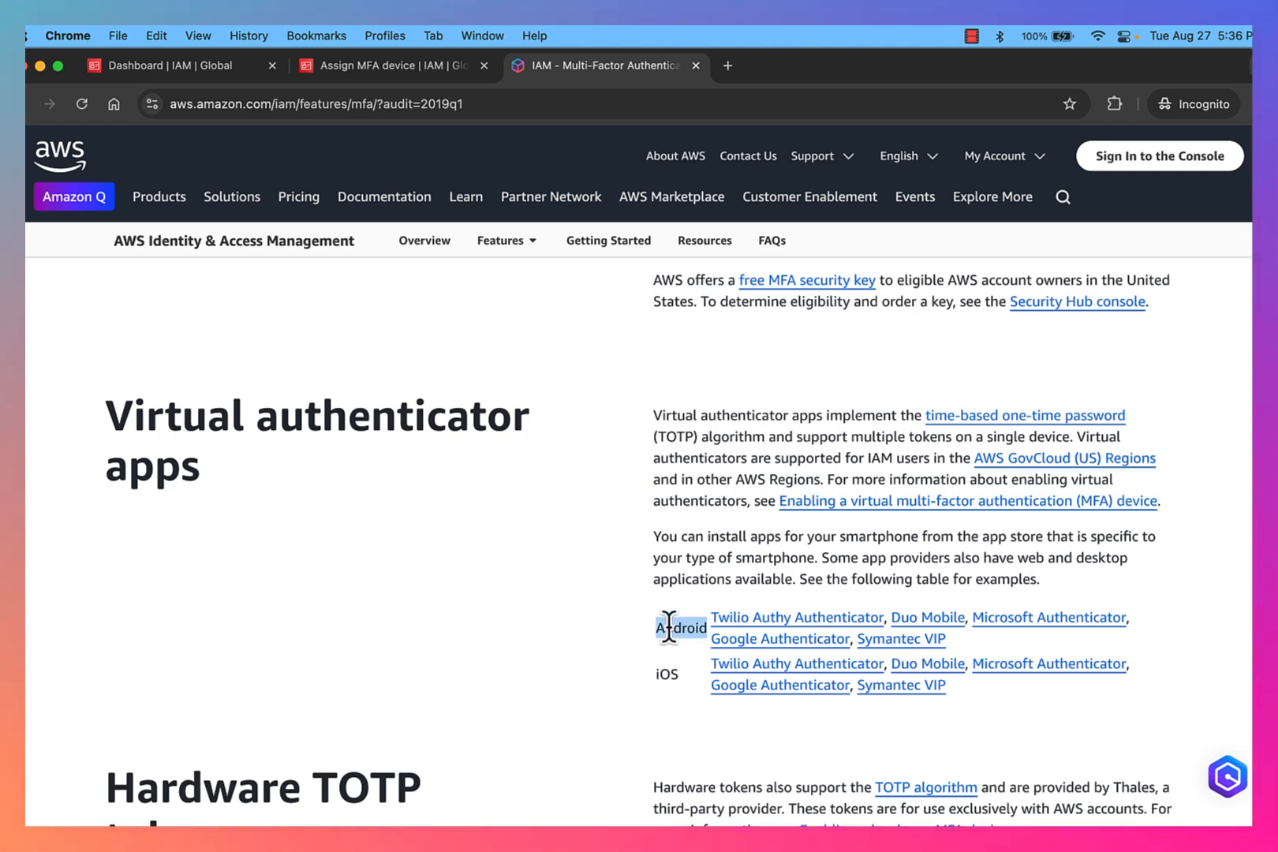
left_click(963, 643)
left_click_drag(962, 642, 700, 614)
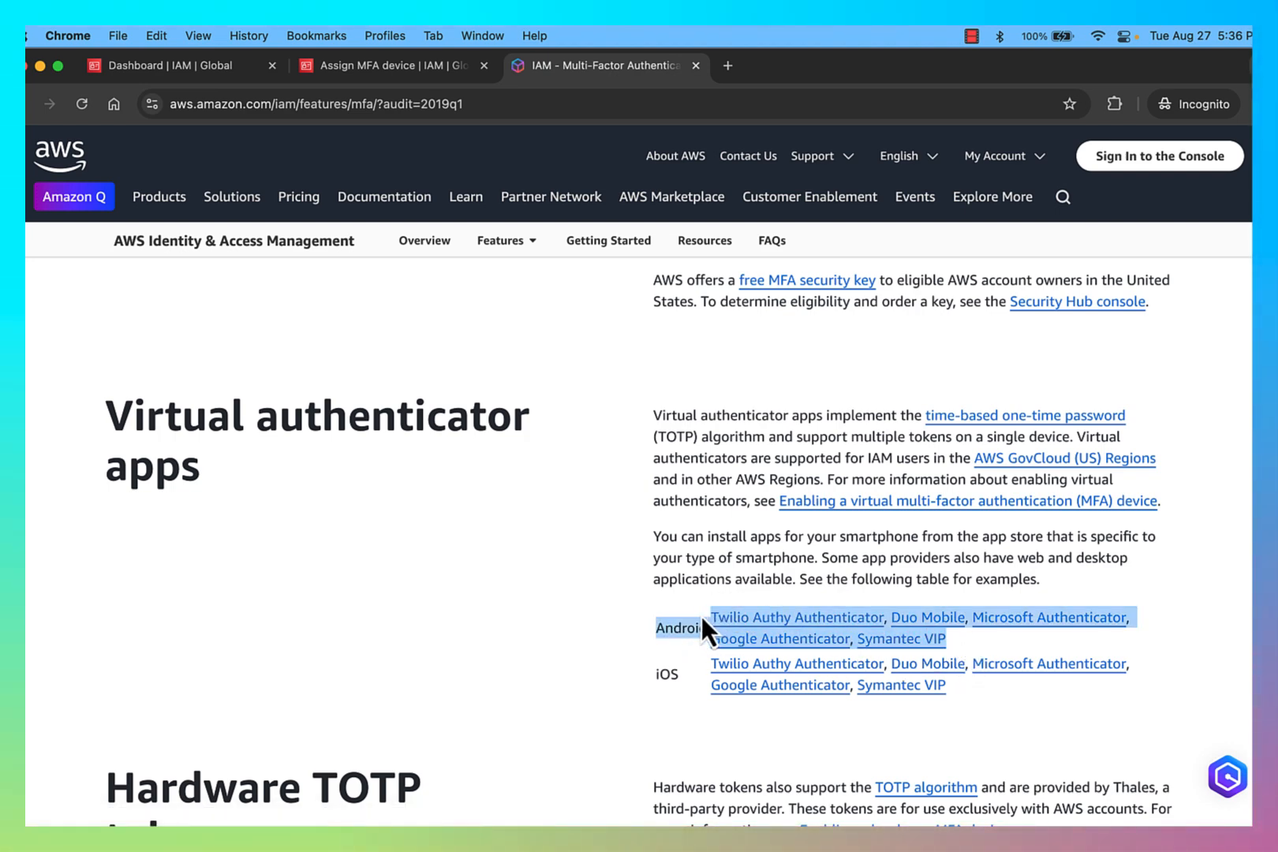
left_click_drag(692, 666, 973, 682)
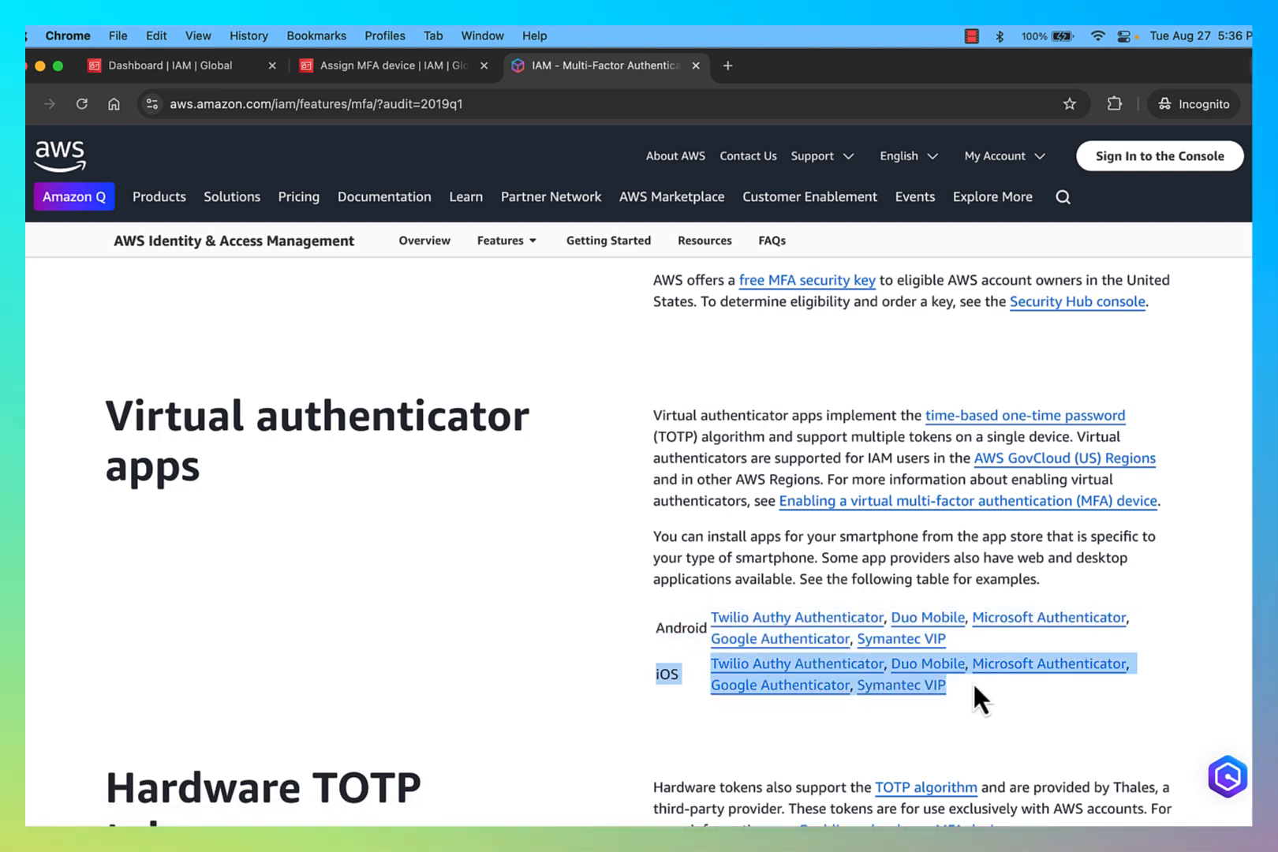
left_click(1061, 754)
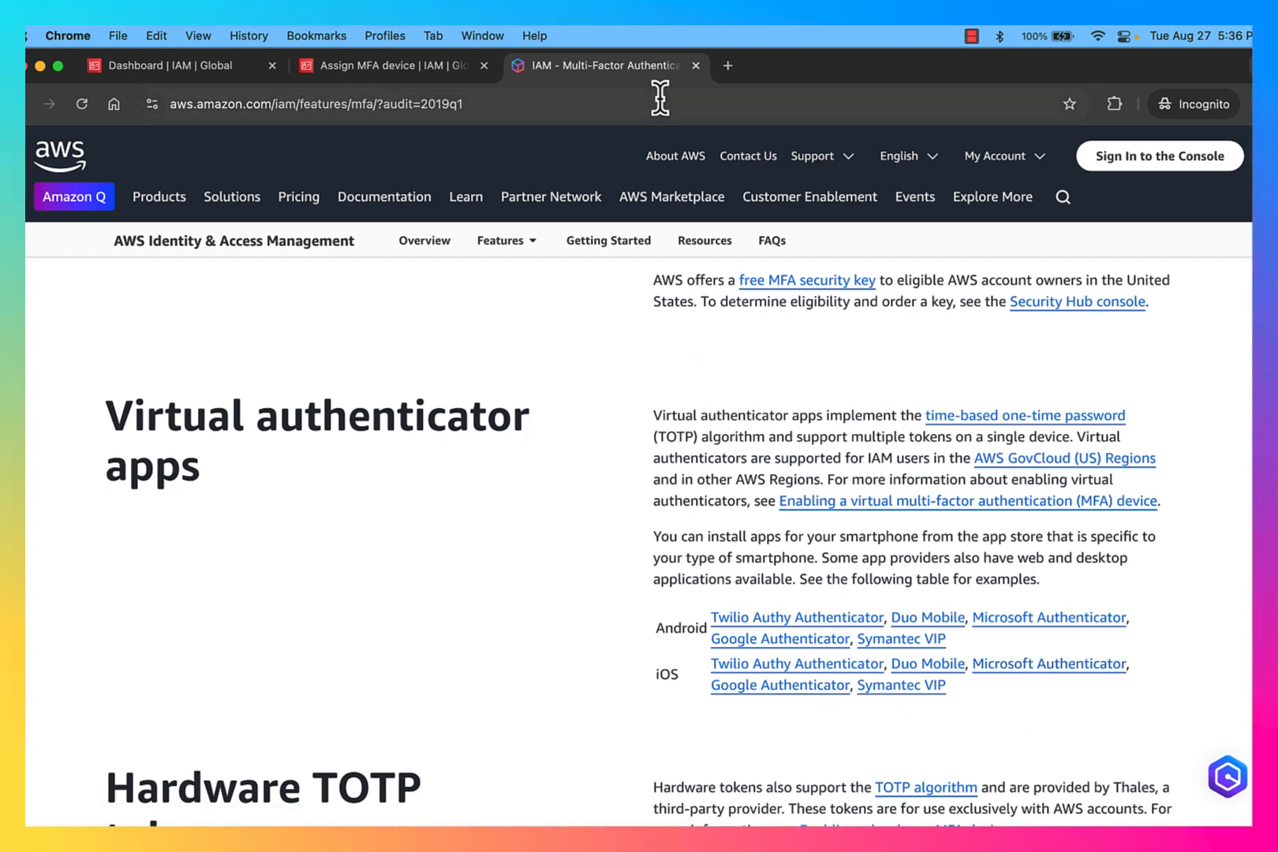
left_click(696, 66)
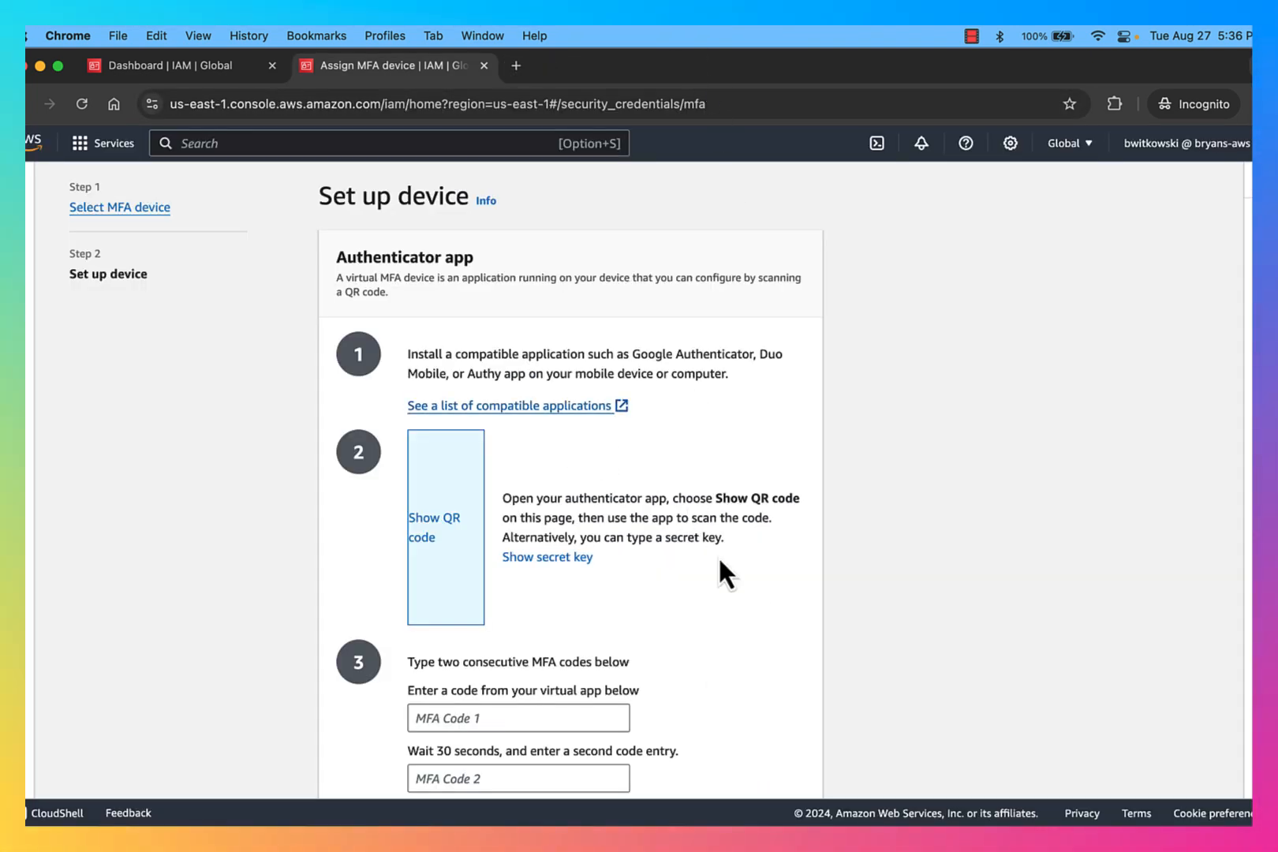
Step: Cancel the authenticator app MFA device setup
scroll(654, 595, "down", 1)
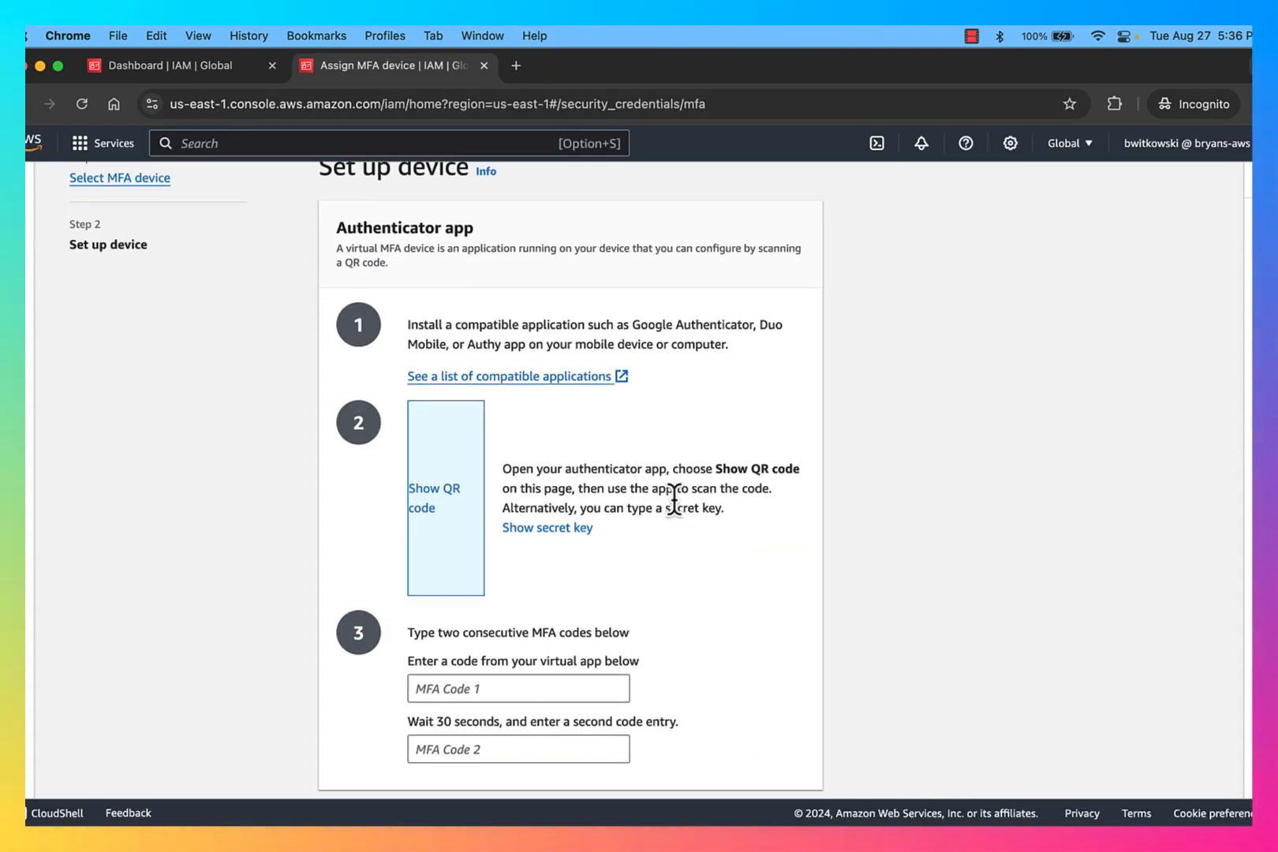
scroll(719, 545, "up", 3)
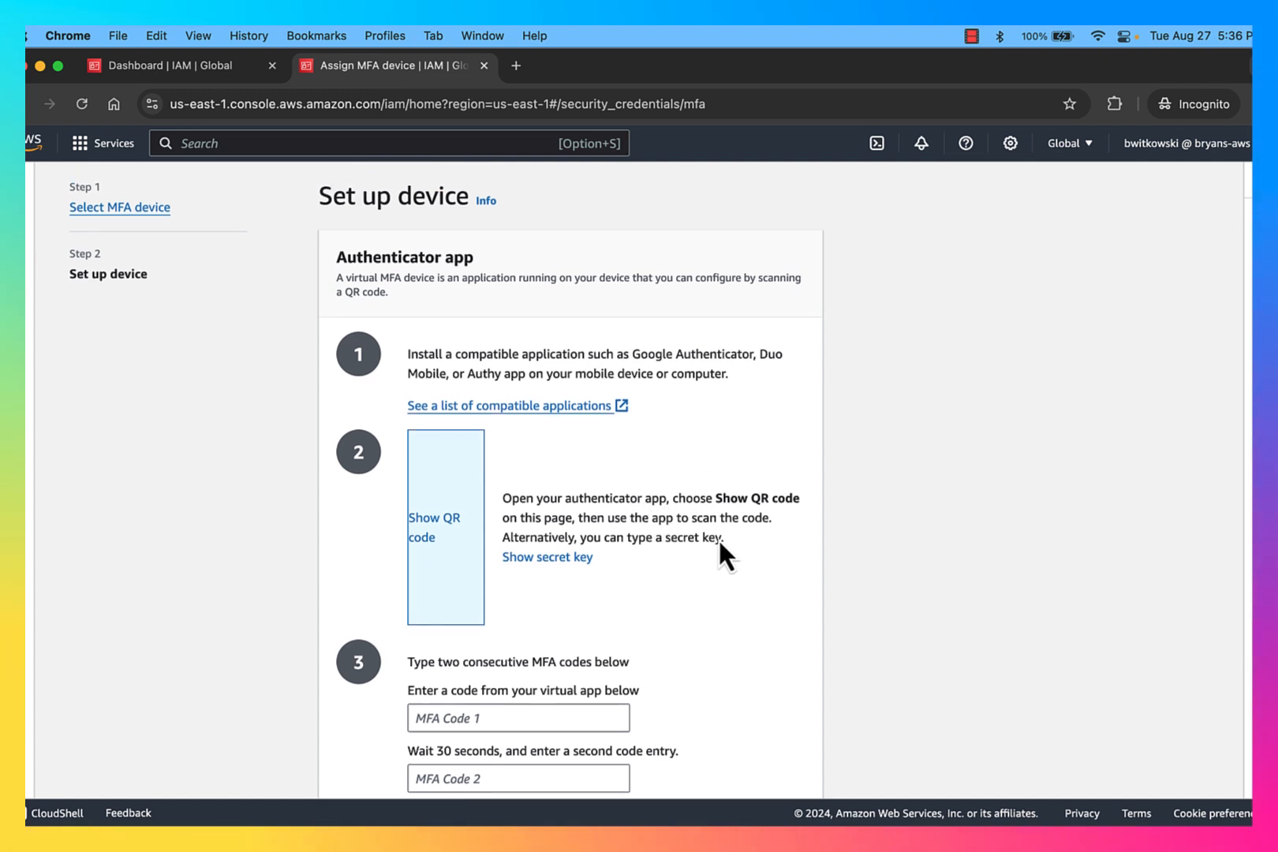
scroll(720, 544, "down", 3)
scroll(718, 545, "down", 2)
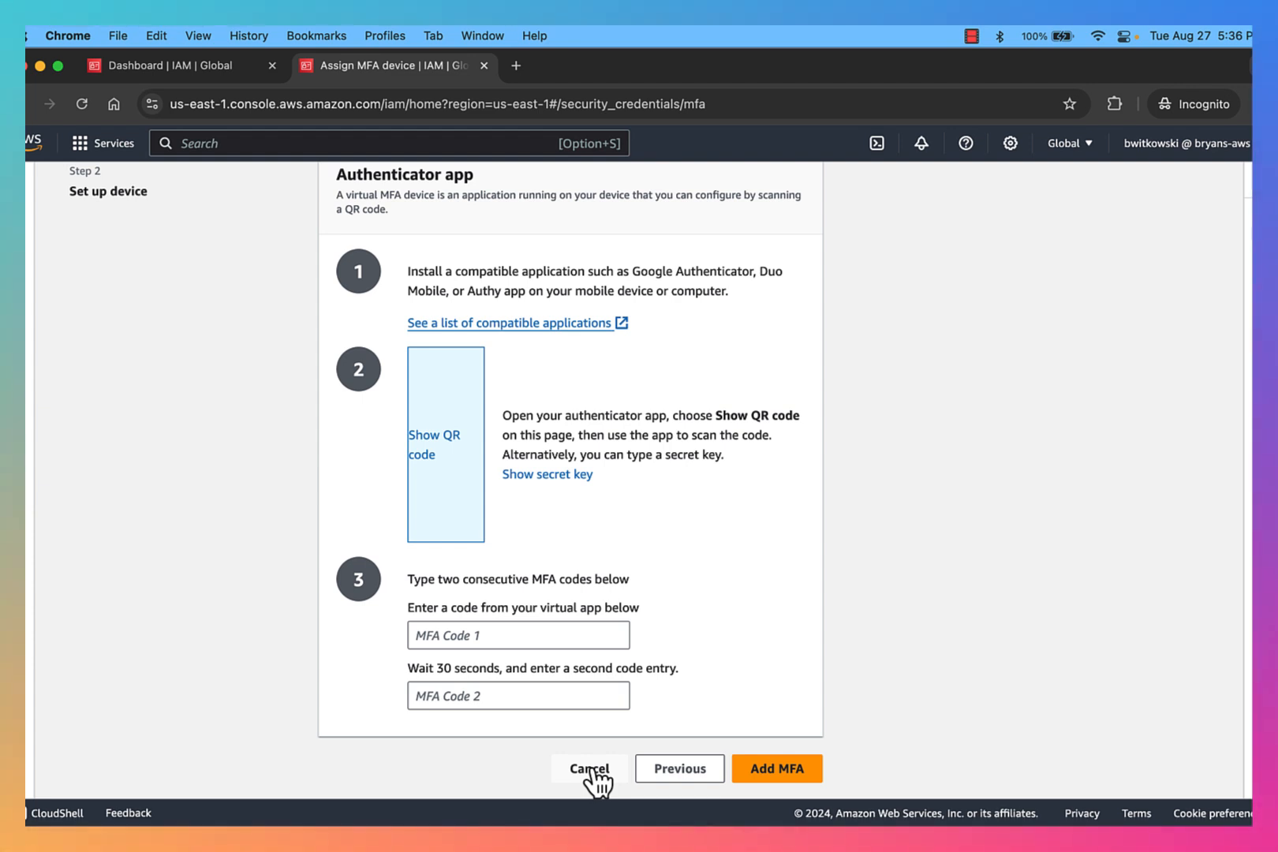
left_click(592, 769)
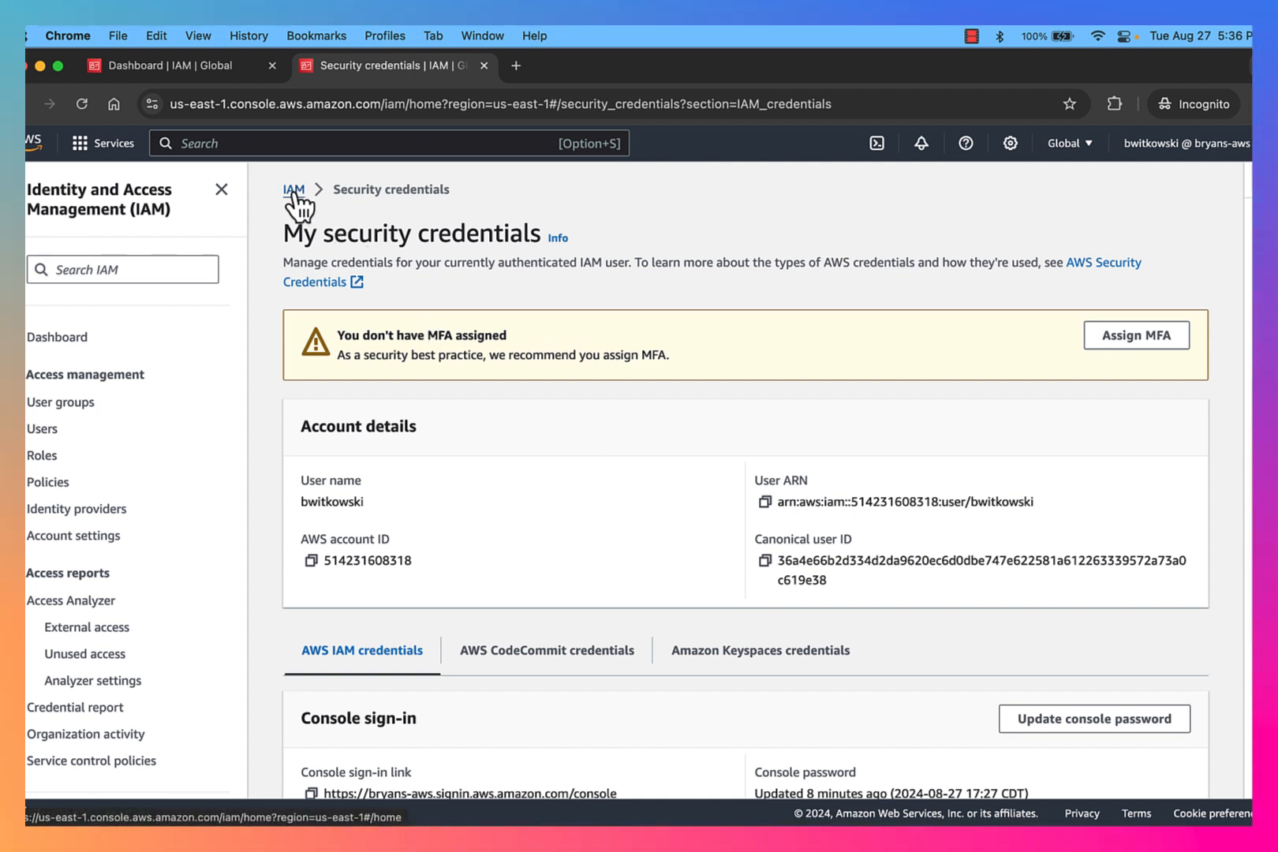
Step: Return to the IAM dashboard and examine the account alias and IAM user sign-in URL
left_click(294, 190)
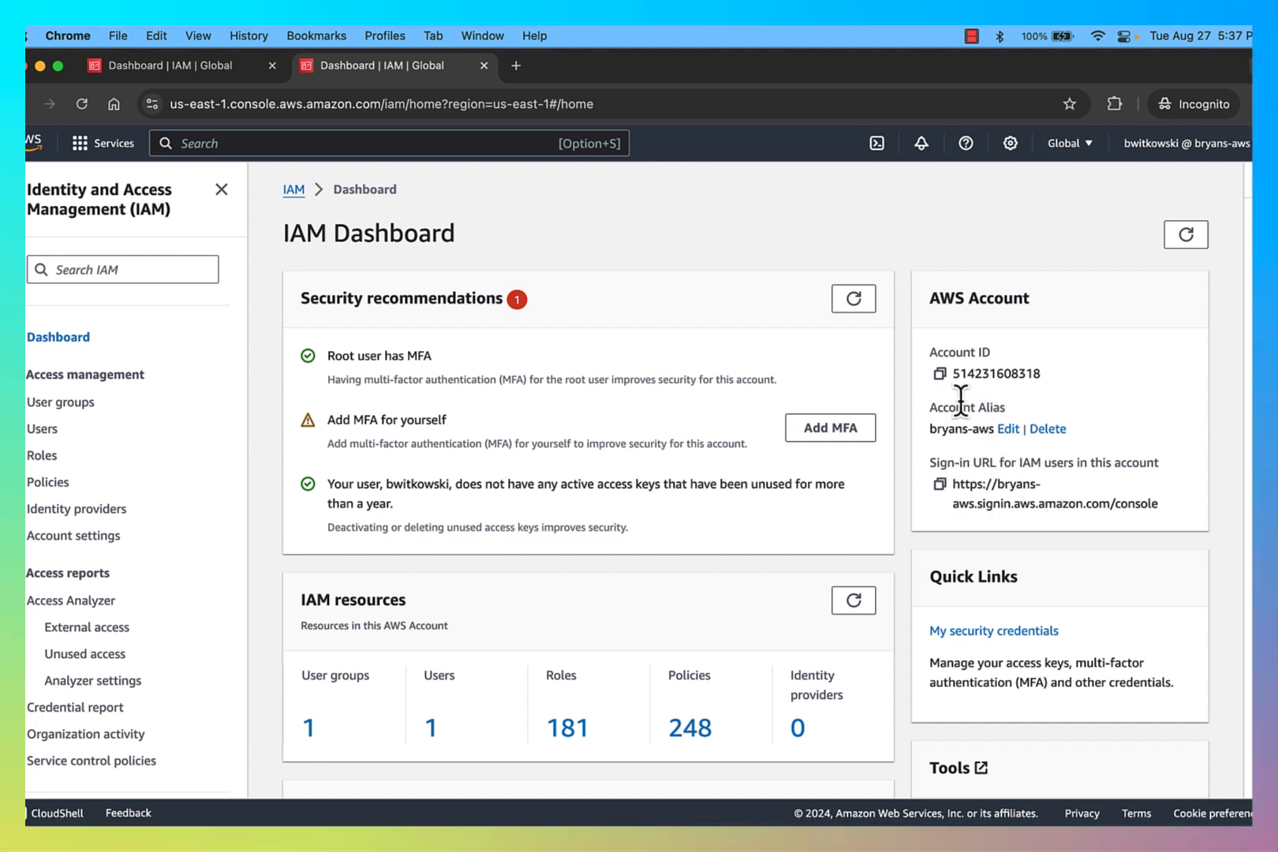
left_click_drag(930, 408, 1007, 409)
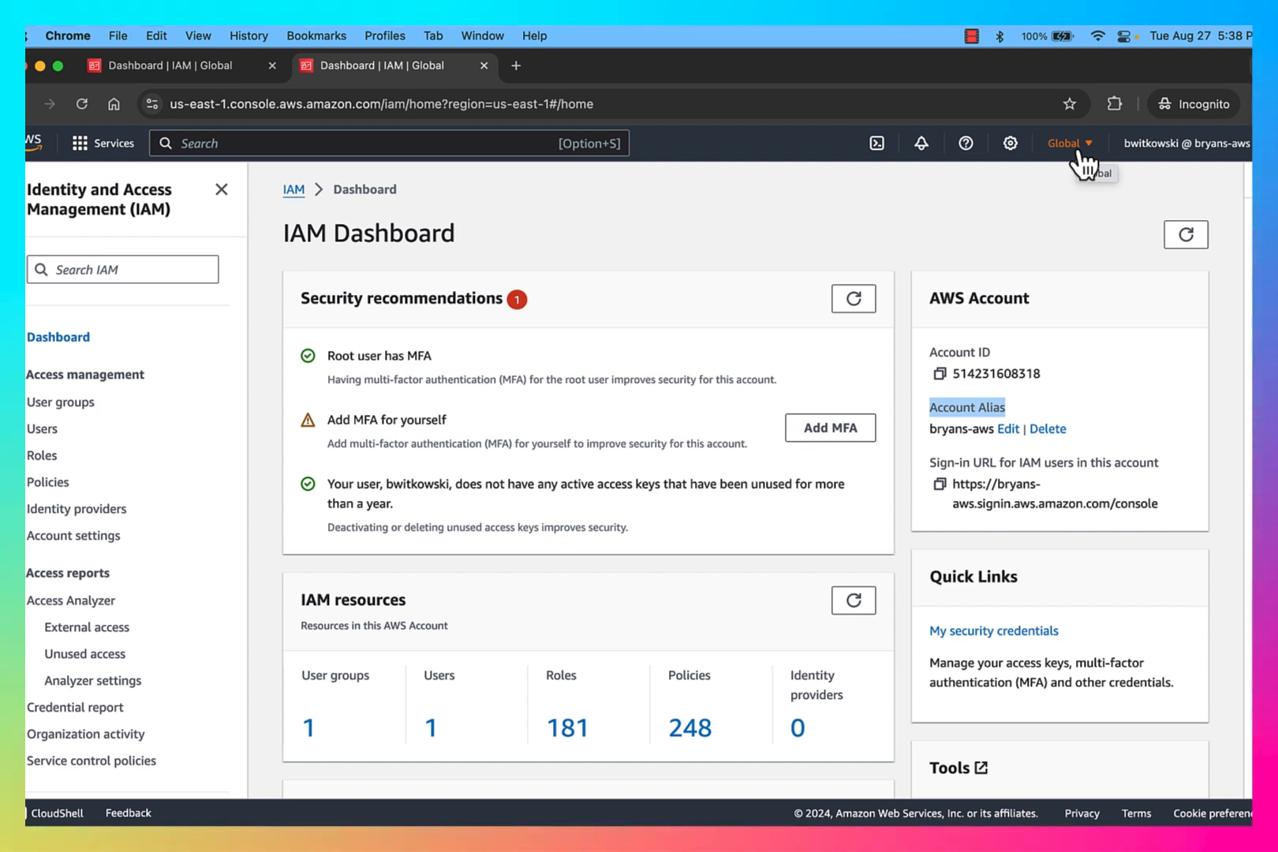
Step: Switch back to the original browser window showing the administrators group
key("ctrl+Up")
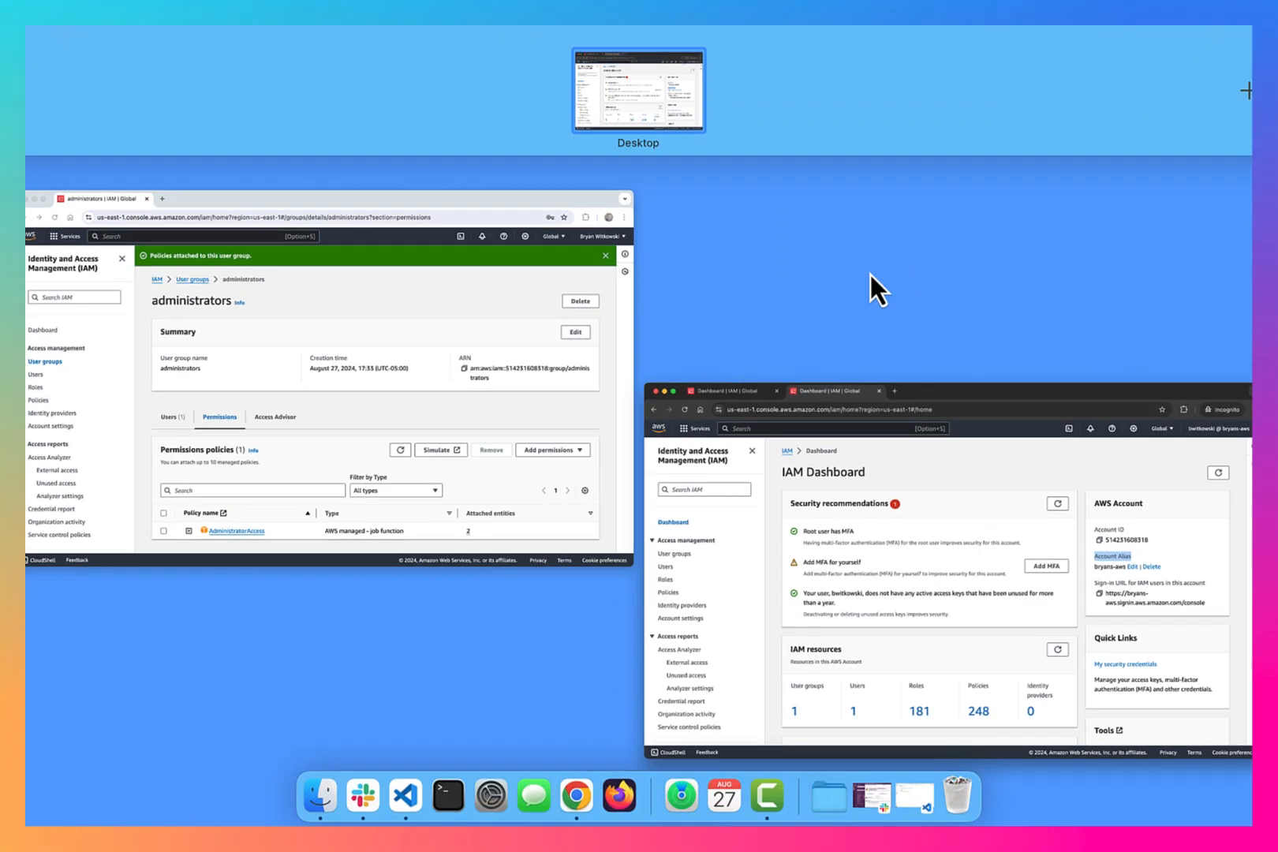
left_click(489, 364)
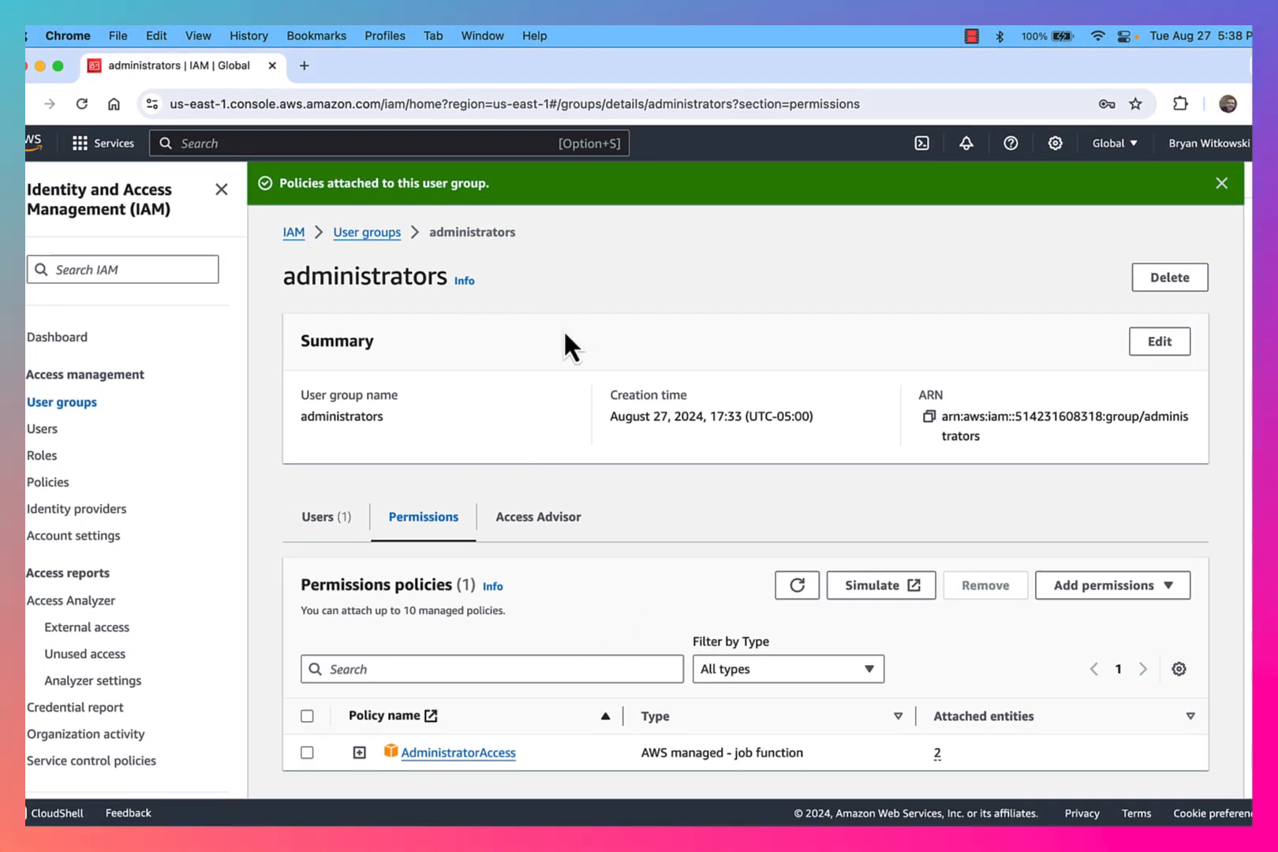